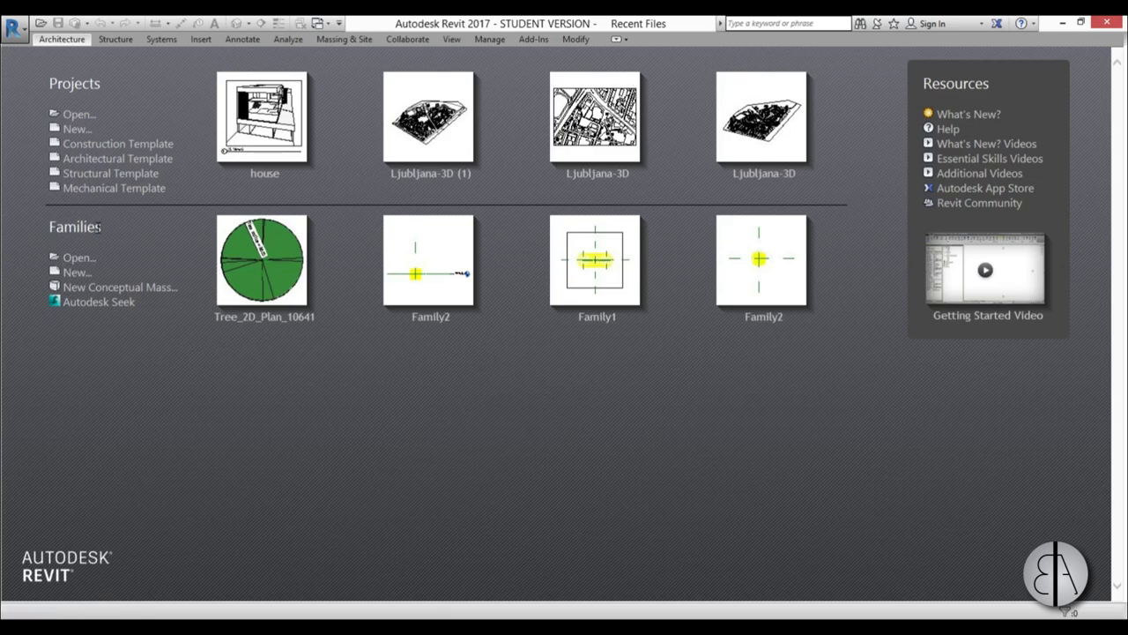
- Create a new family from the Metric Baluster template
left_click(74, 272)
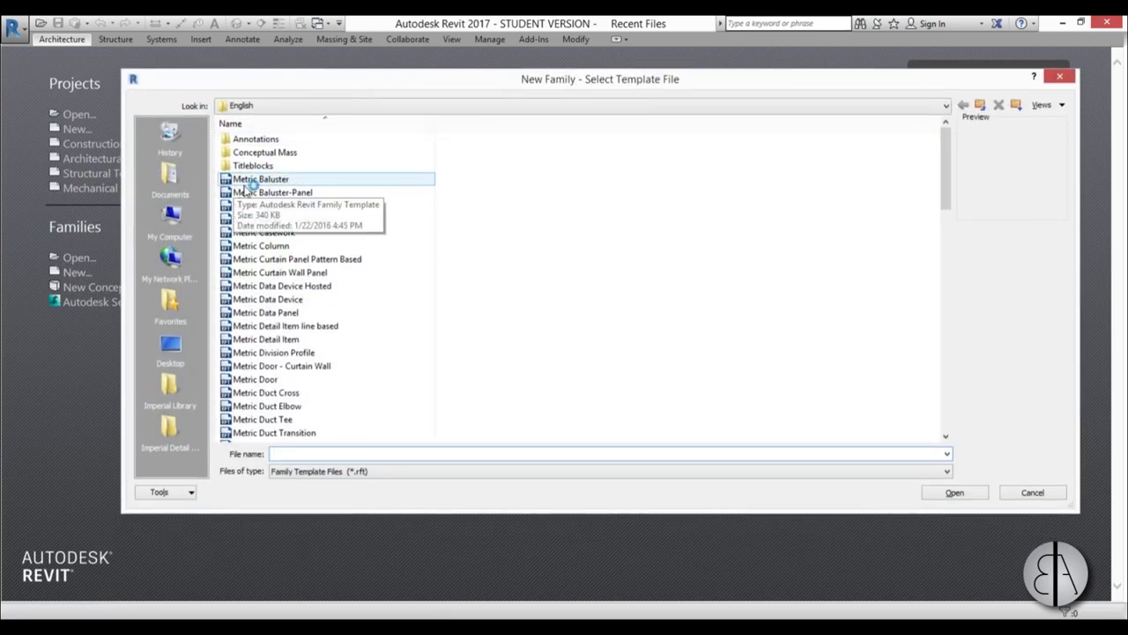
double_click(276, 180)
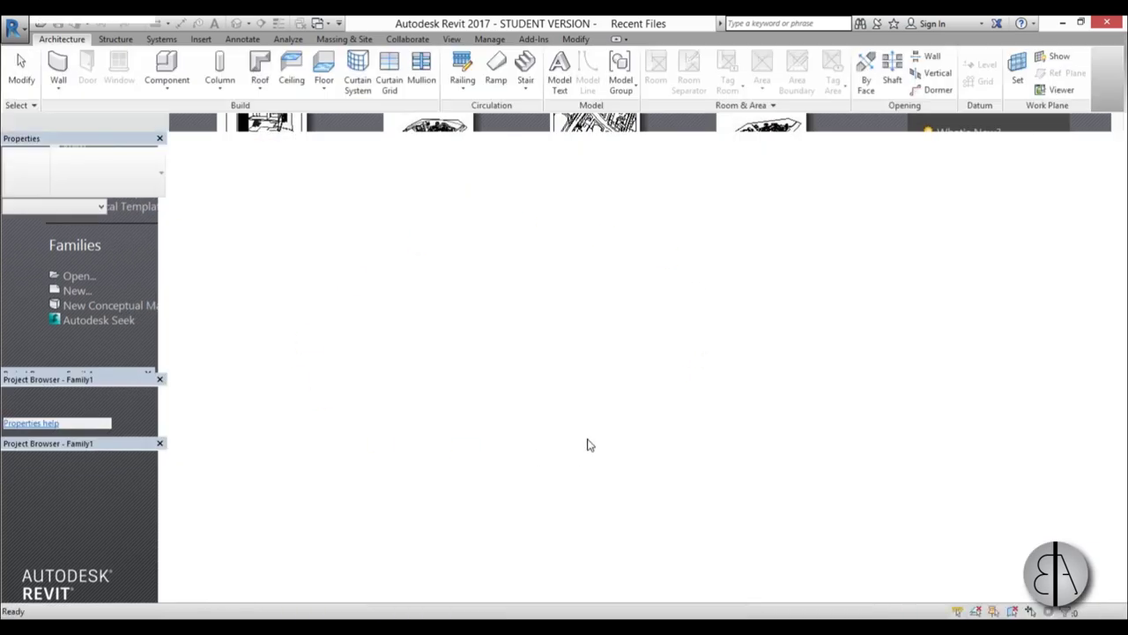
scroll(565, 404, "up", 1)
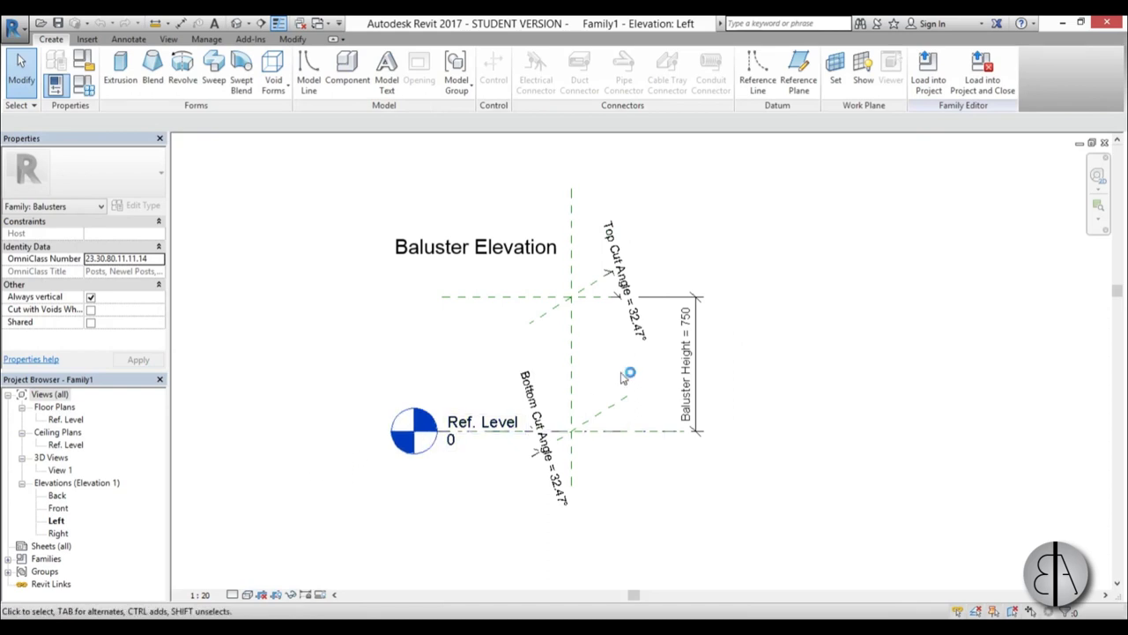
scroll(581, 394, "up", 1)
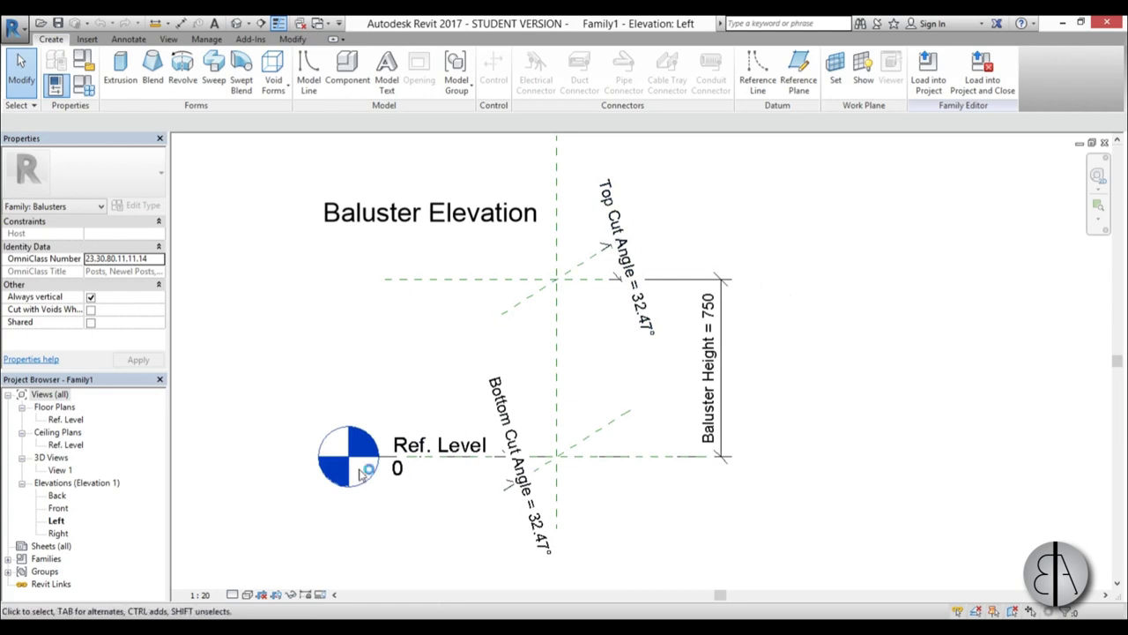
middle_click_drag(647, 514, 647, 501)
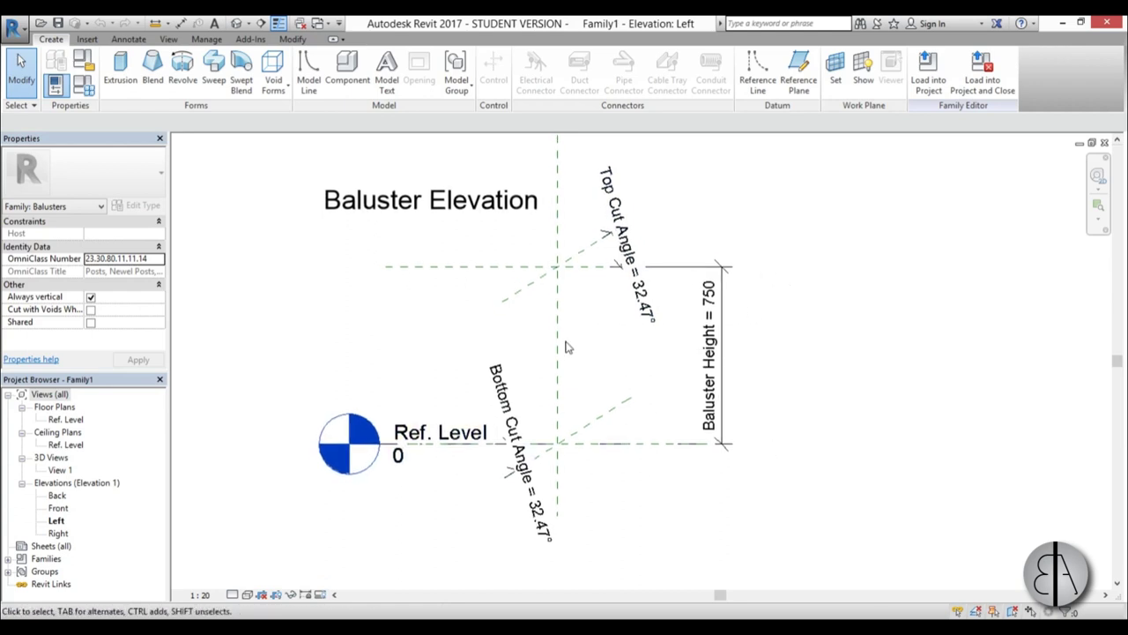
scroll(577, 305, "up", 2)
scroll(774, 374, "down", 2)
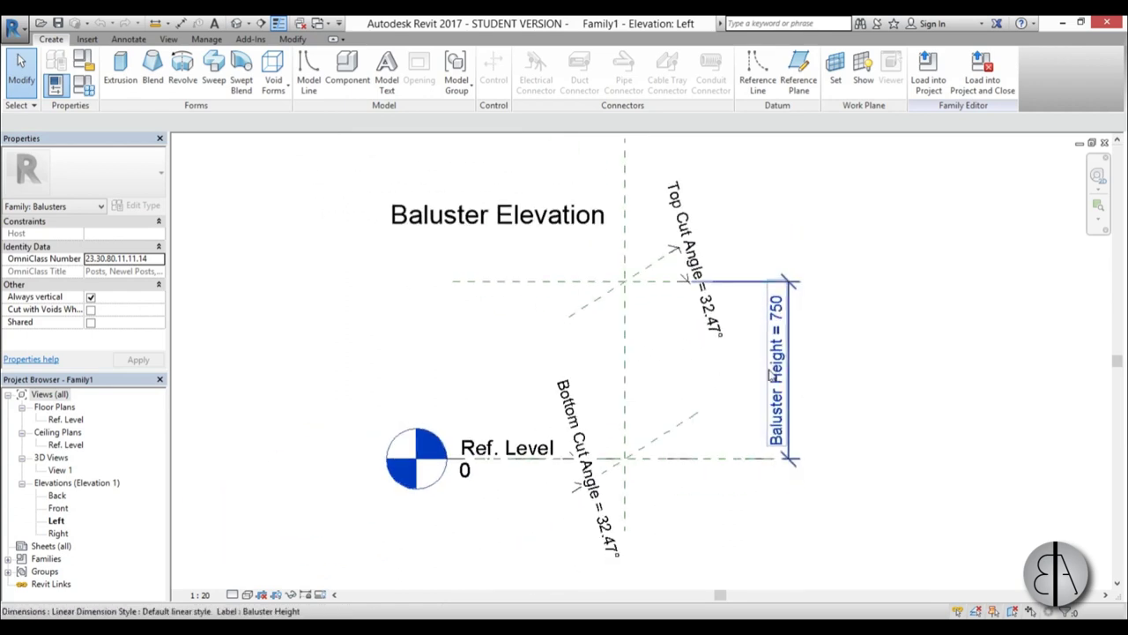
scroll(774, 319, "up", 1)
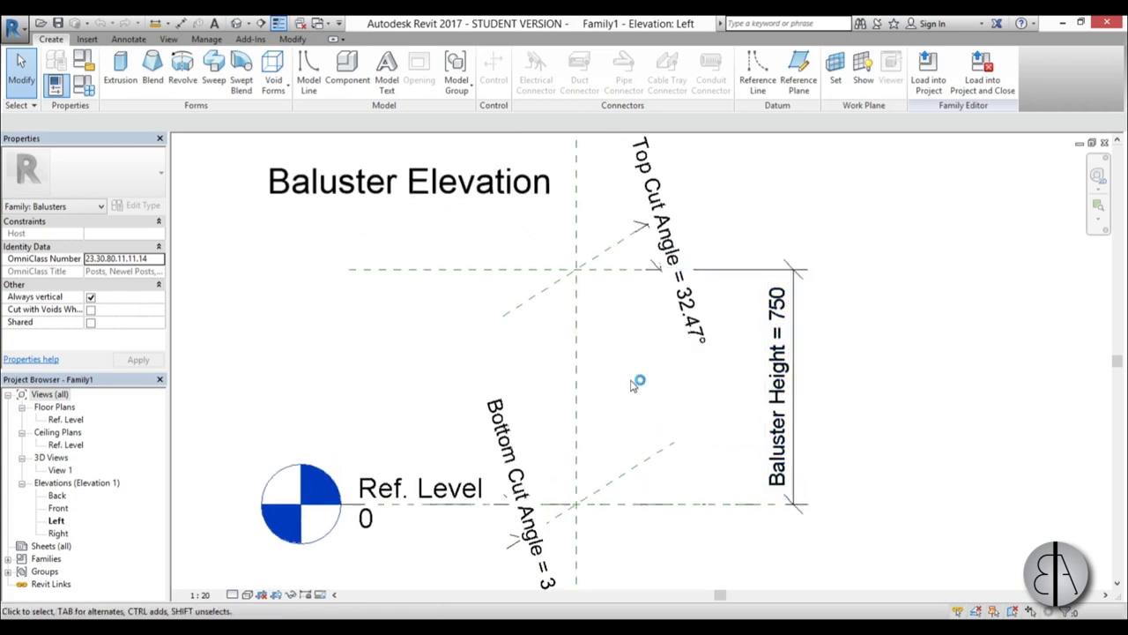
- Set the project length units to centimeters
key("u")
key("n")
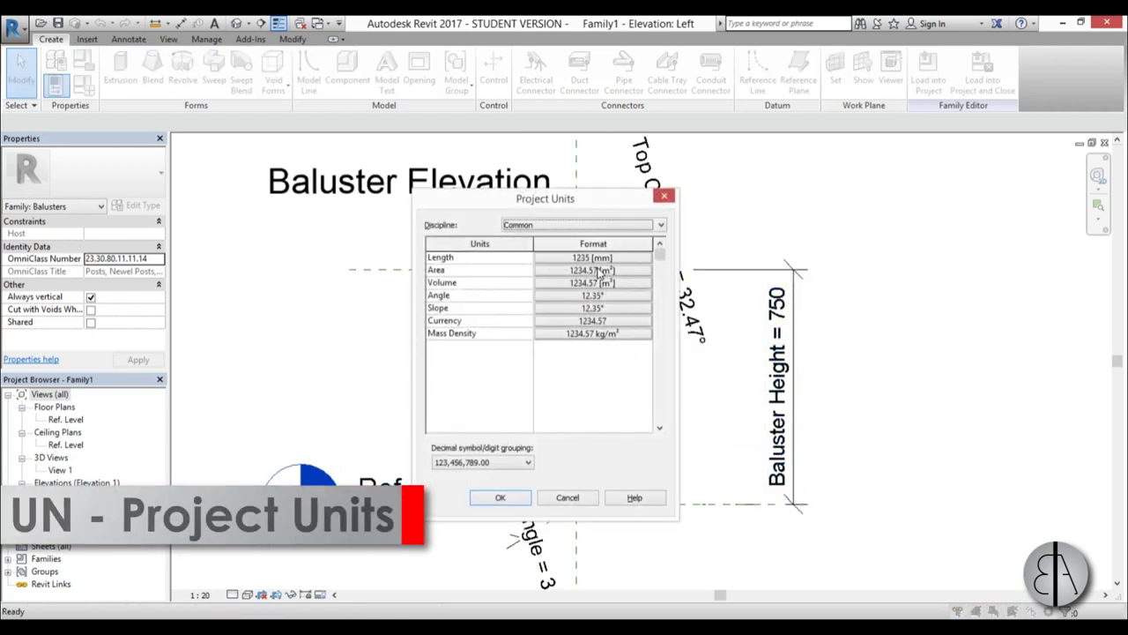
left_click(595, 257)
left_click(499, 289)
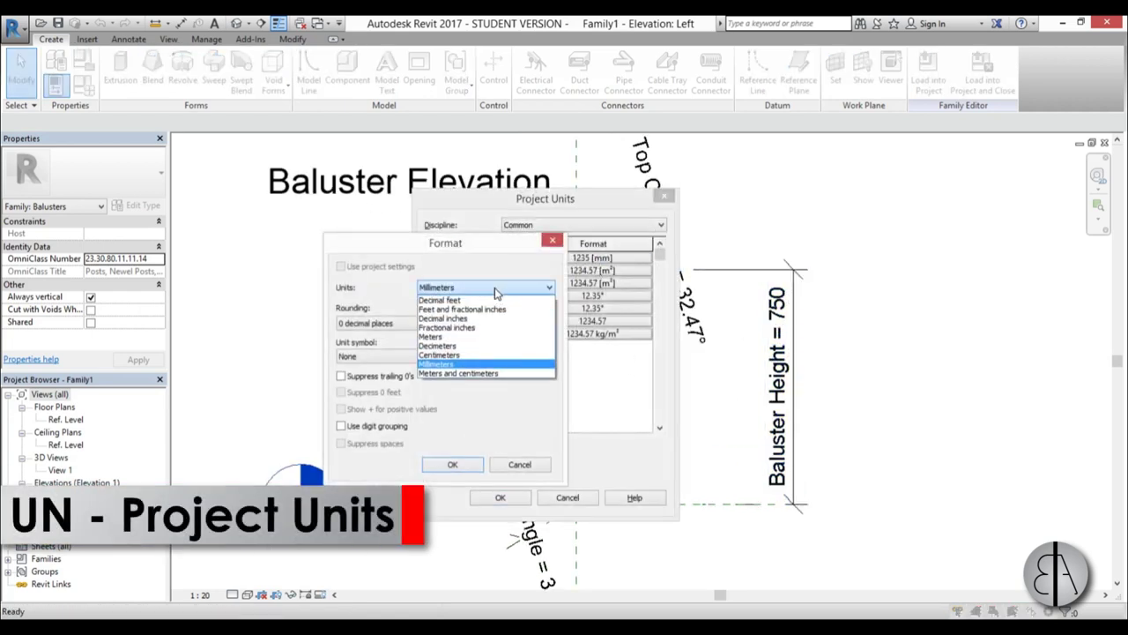
left_click(454, 356)
left_click(452, 464)
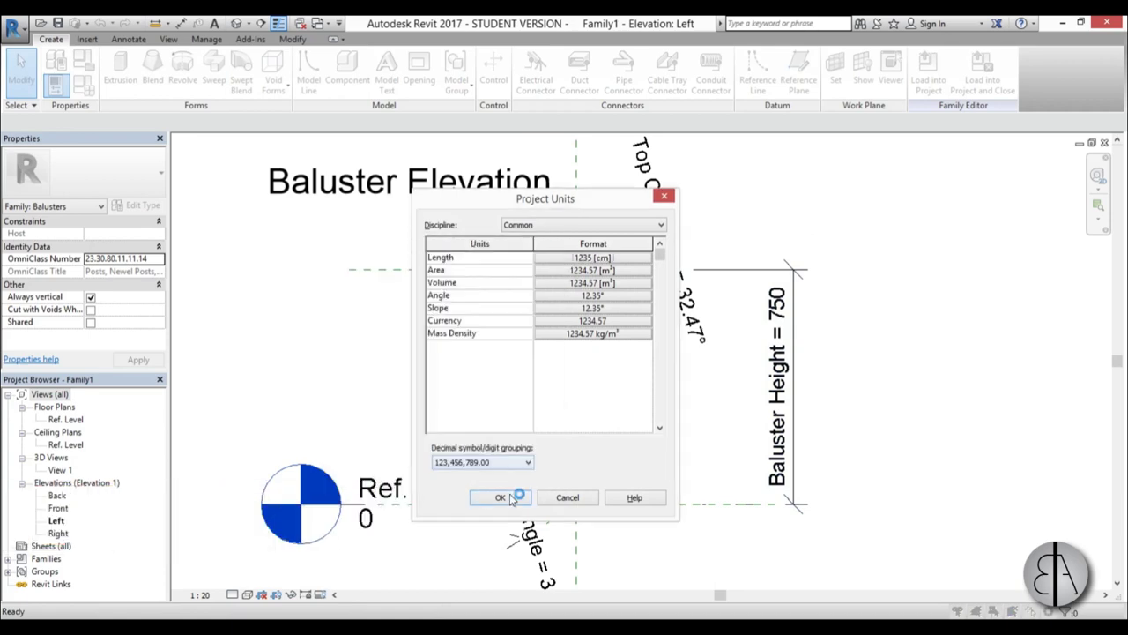
left_click(502, 499)
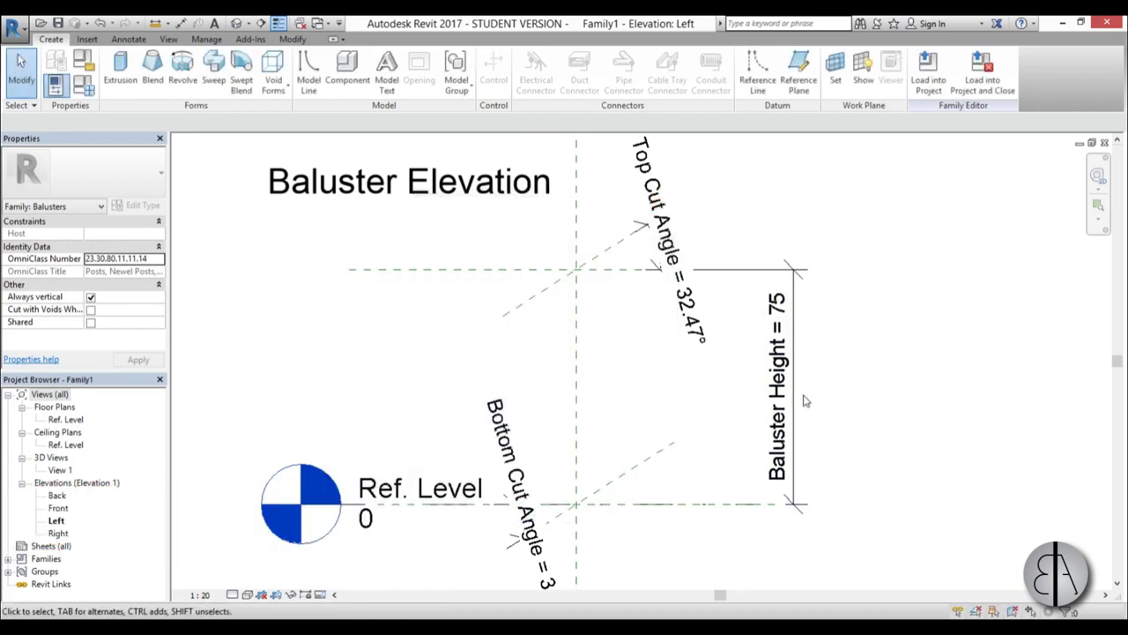
- Set the Baluster Height parameter to 60 cm in the family types and apply it
scroll(609, 410, "down", 2)
scroll(588, 387, "up", 1)
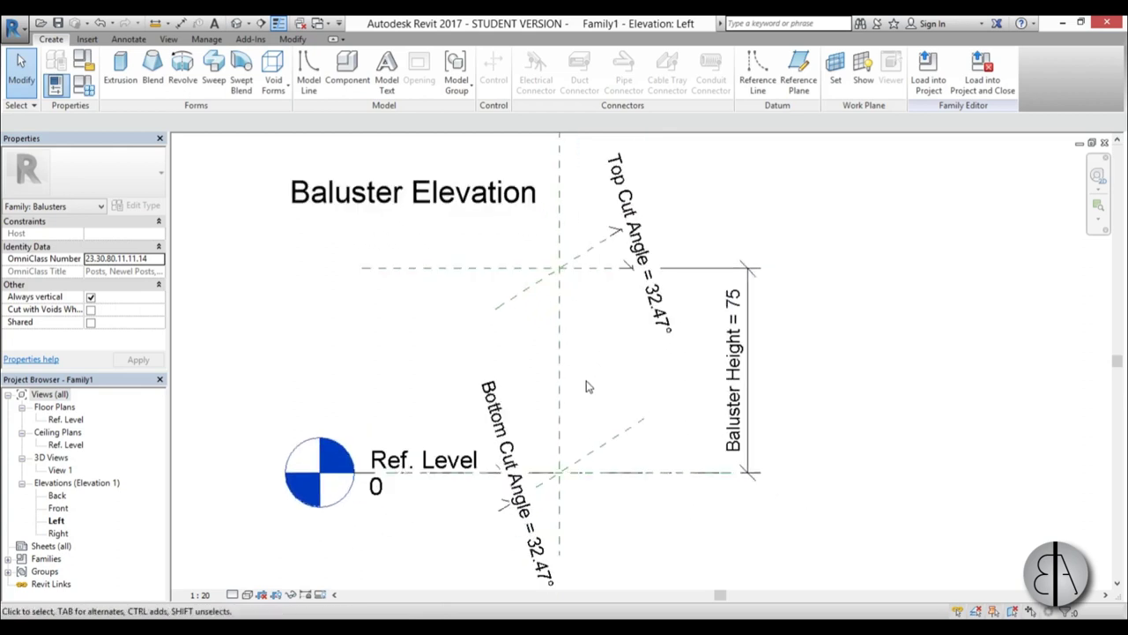
scroll(588, 387, "up", 1)
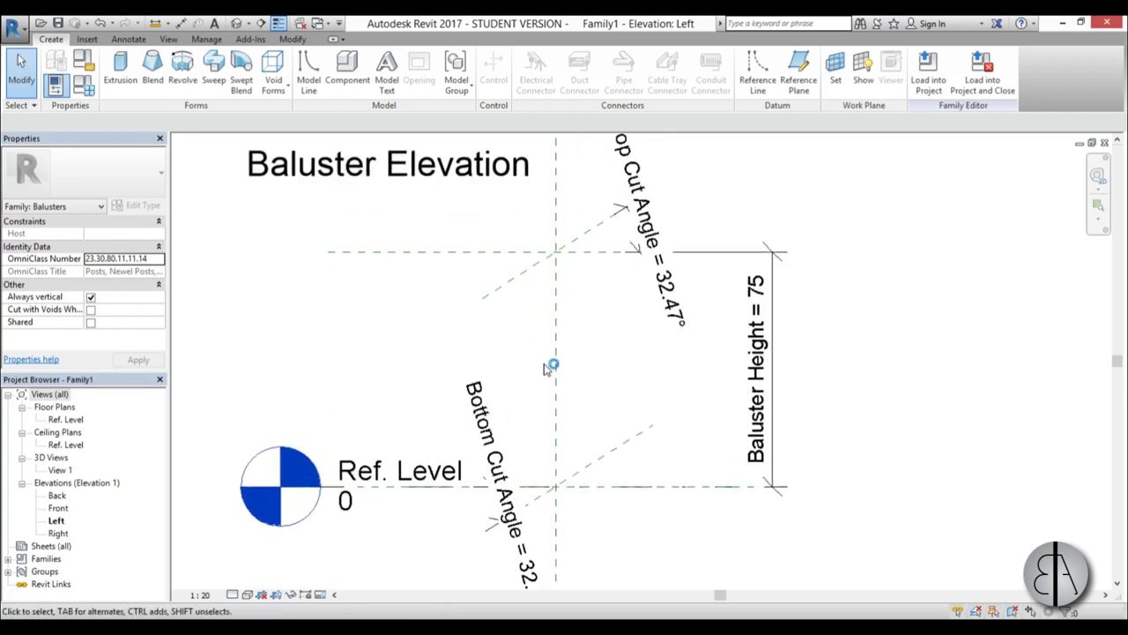
left_click(83, 84)
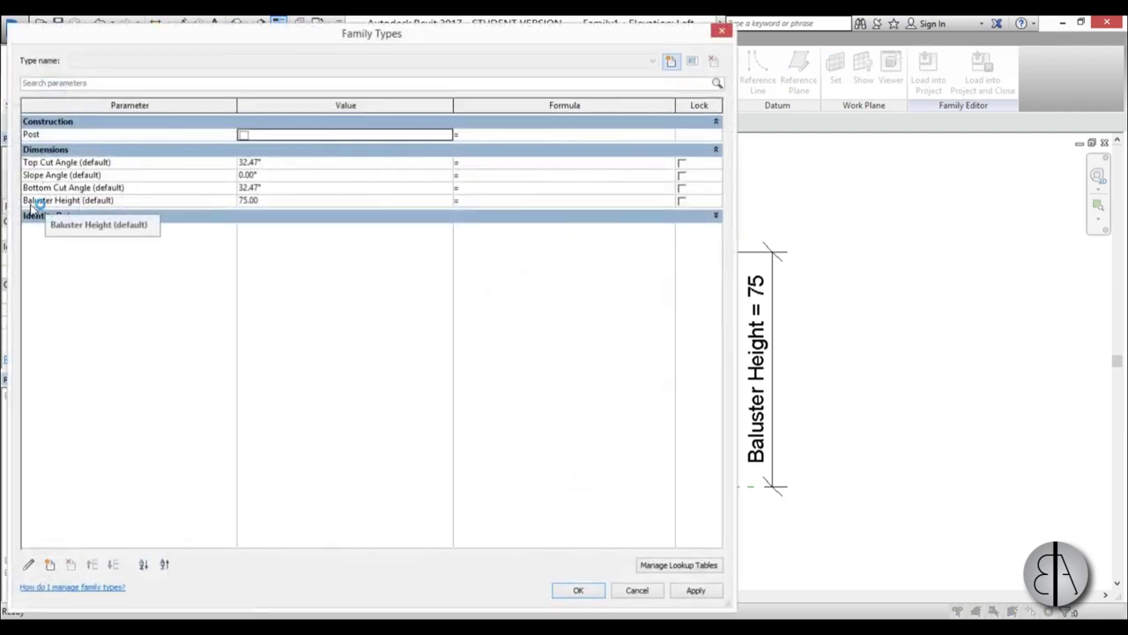
left_click(276, 203)
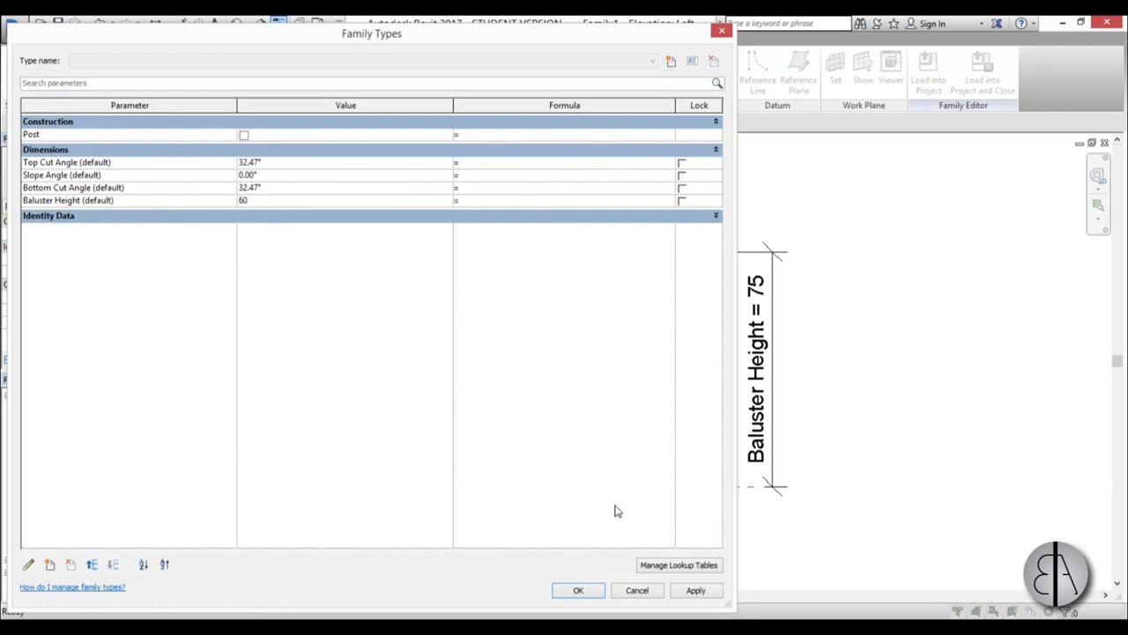
left_click(705, 596)
left_click(578, 591)
- Begin an extrusion using the Center (Left/Right) reference plane as its work plane
mouse_move(587, 383)
middle_mouse_down()
mouse_move(587, 345)
mouse_move(592, 377)
middle_mouse_up()
scroll(587, 375, "up", 3)
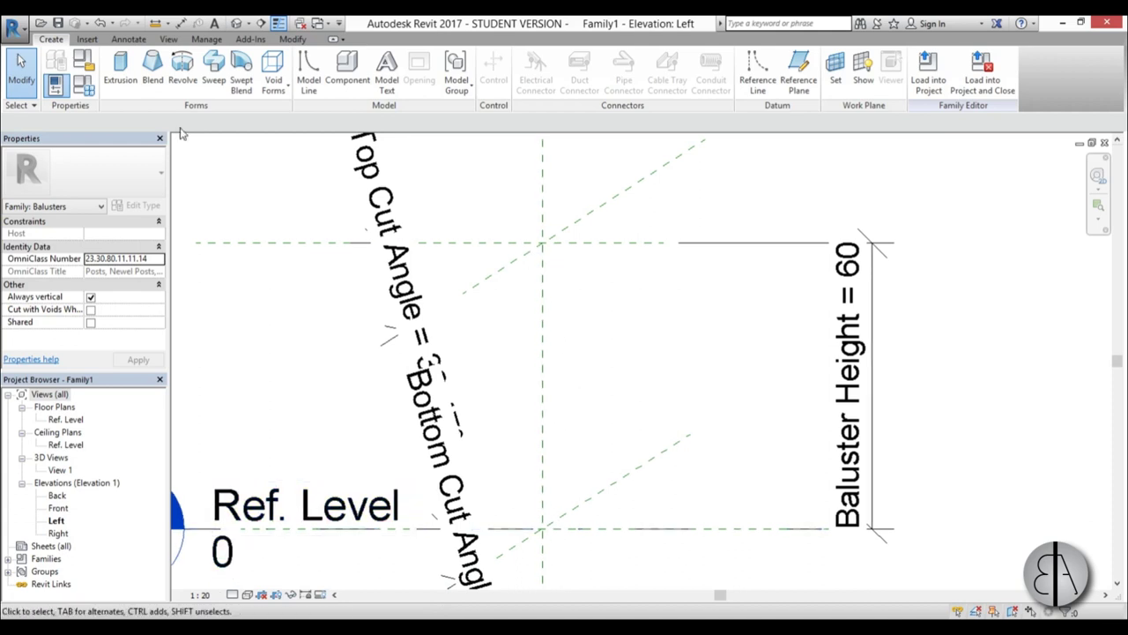
left_click(122, 69)
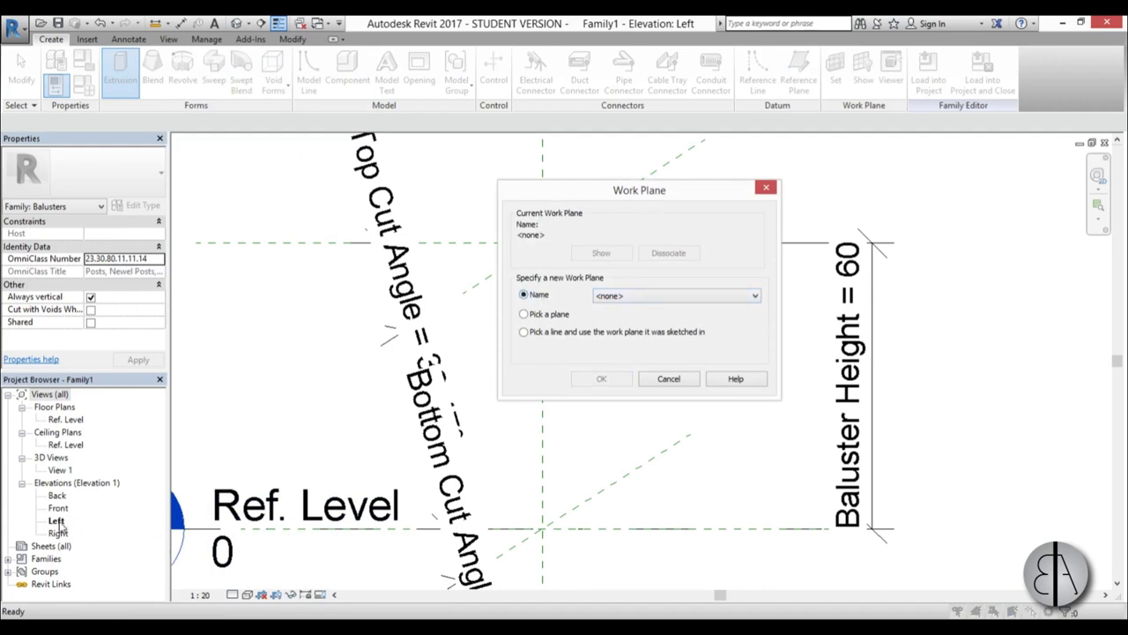
left_click(625, 296)
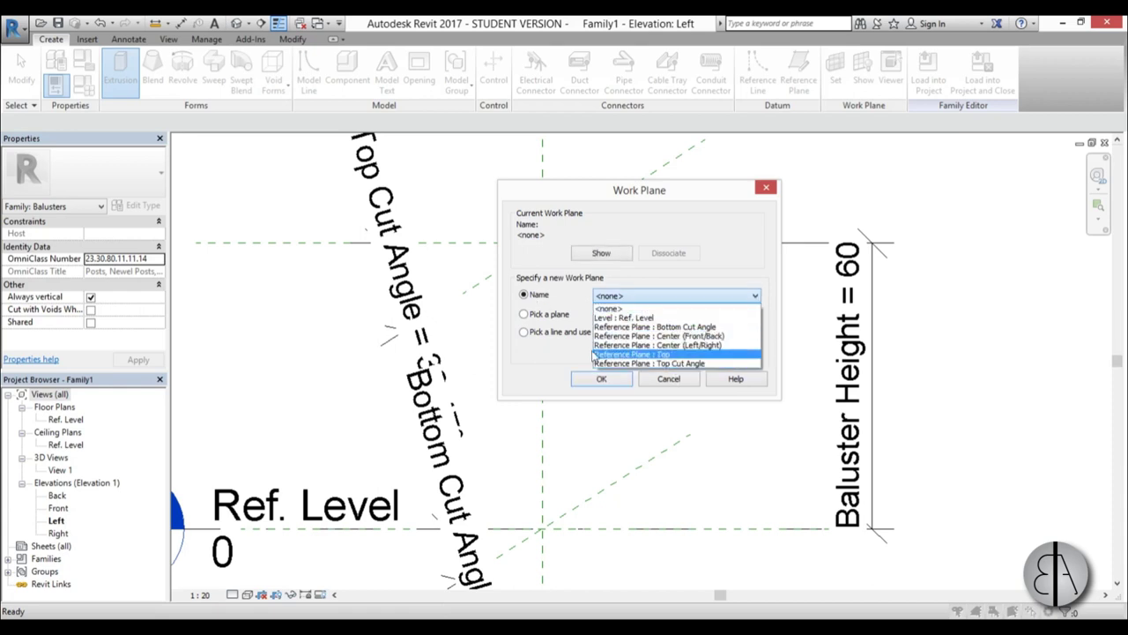
left_click(710, 346)
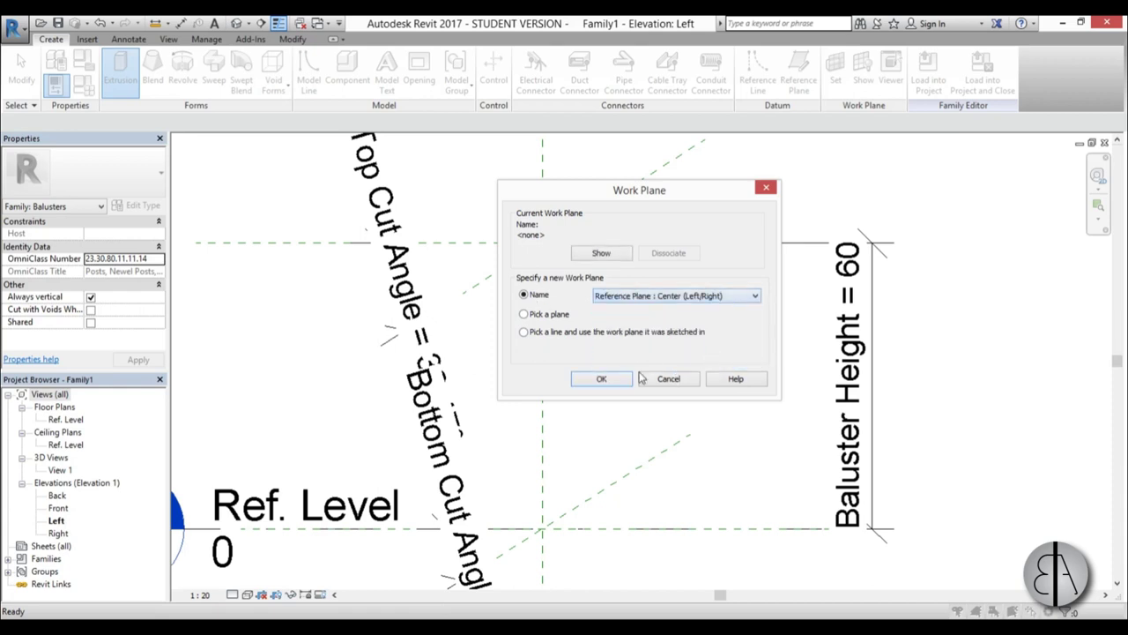
left_click(601, 378)
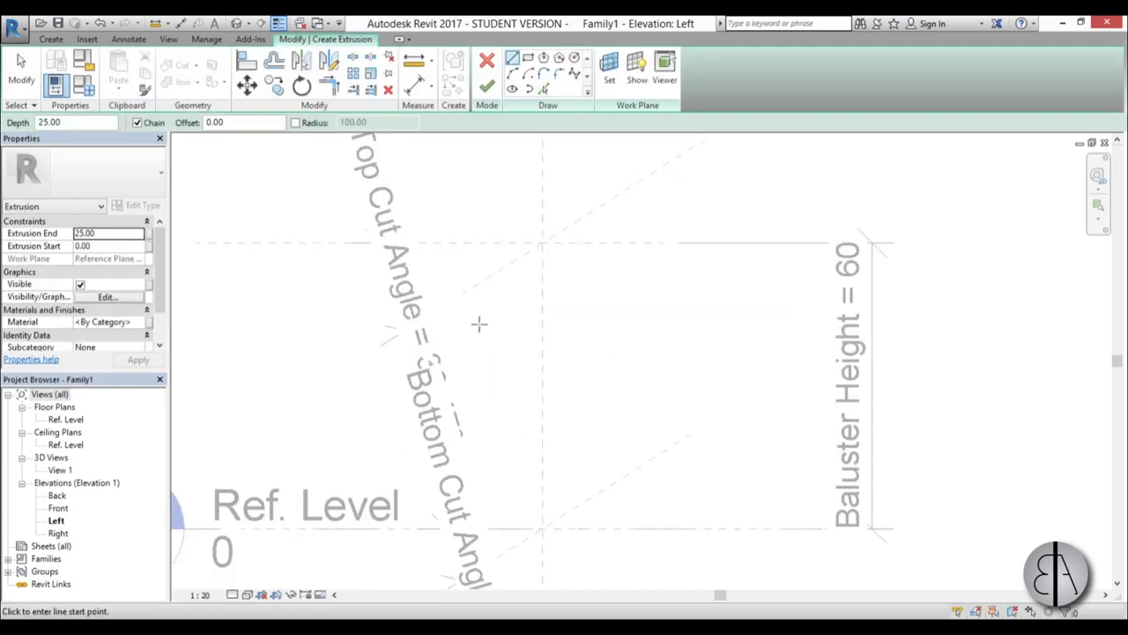
- Sketch a rectangle about 4 cm high below the top reference plane, spanning the vertical center plane
scroll(498, 276, "down", 2)
scroll(534, 255, "up", 4)
left_click(526, 59)
scroll(473, 290, "up", 2)
left_click(468, 274)
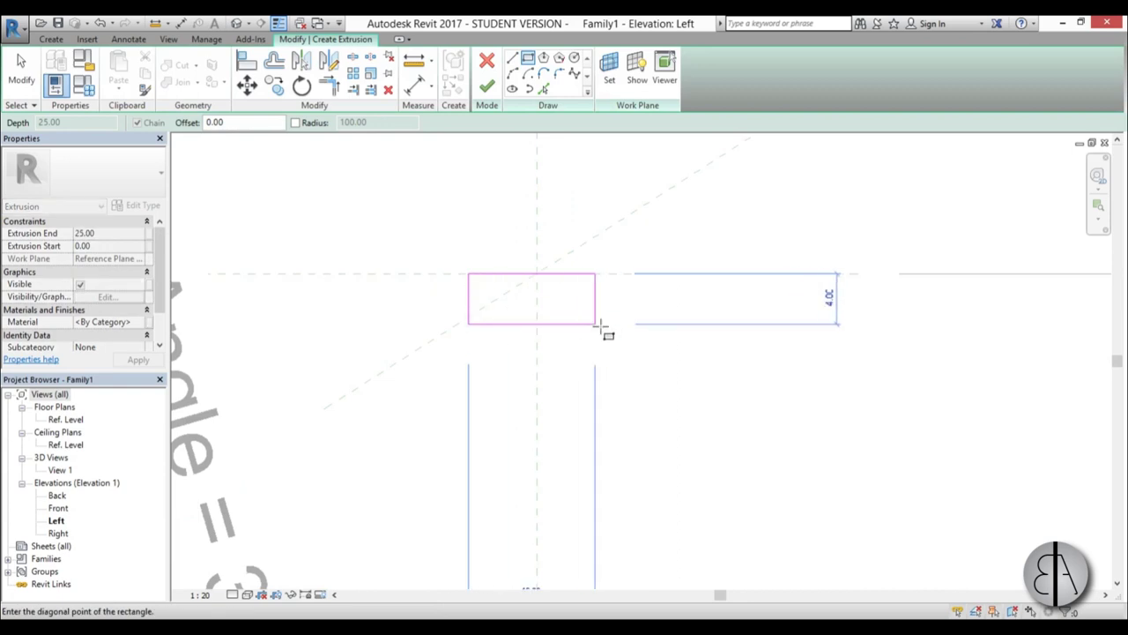
left_click(589, 324)
scroll(594, 297, "down", 2)
scroll(590, 299, "up", 3)
key("Escape")
key("Escape")
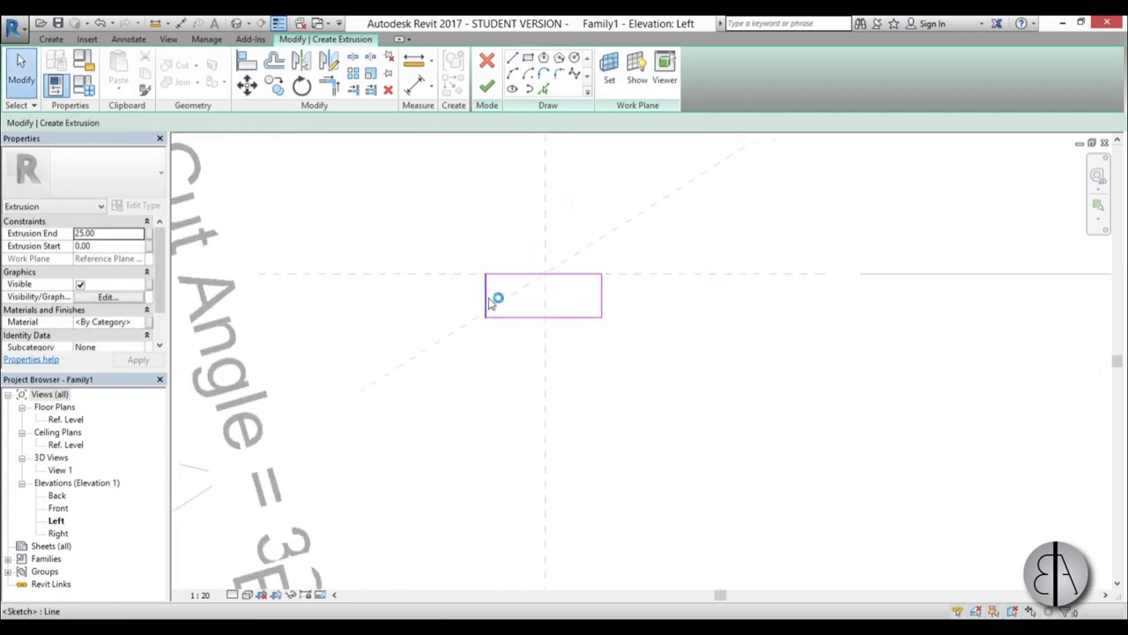
- Set the rectangle's left edge 6 cm from the Center (Front/Back) reference plane
left_click(489, 304)
scroll(511, 258, "up", 2)
left_click_drag(594, 432, 570, 428)
left_click(520, 397)
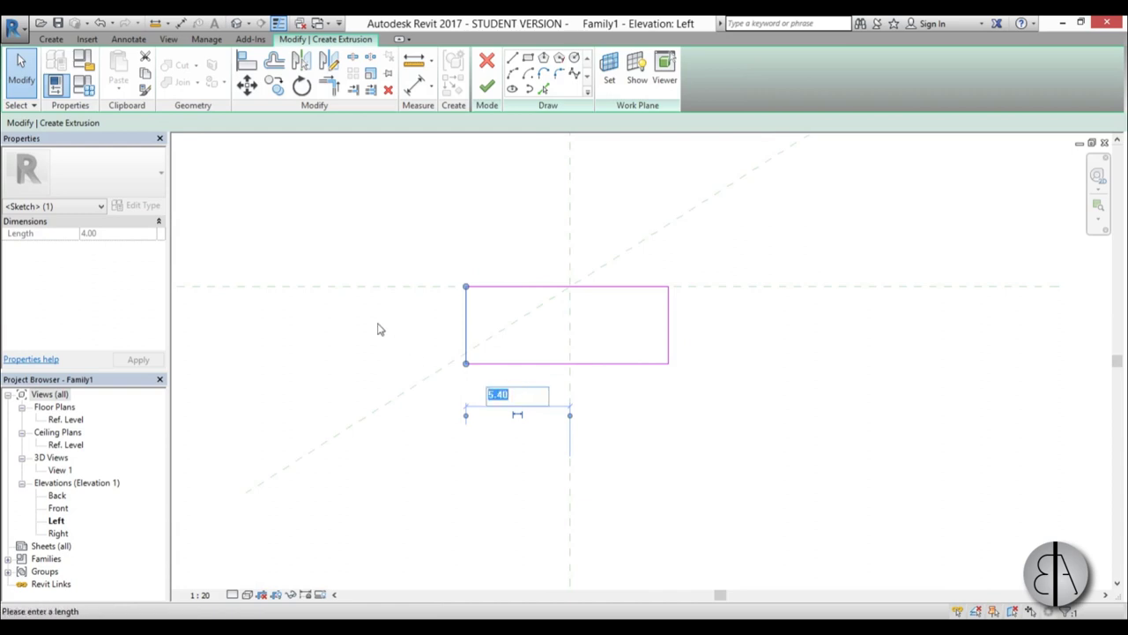
type("6")
key("Return")
- Move the rectangle's right edge to make the overall width 12 cm
left_click(668, 340)
left_click(561, 255)
type("16")
key("Return")
left_click(609, 255)
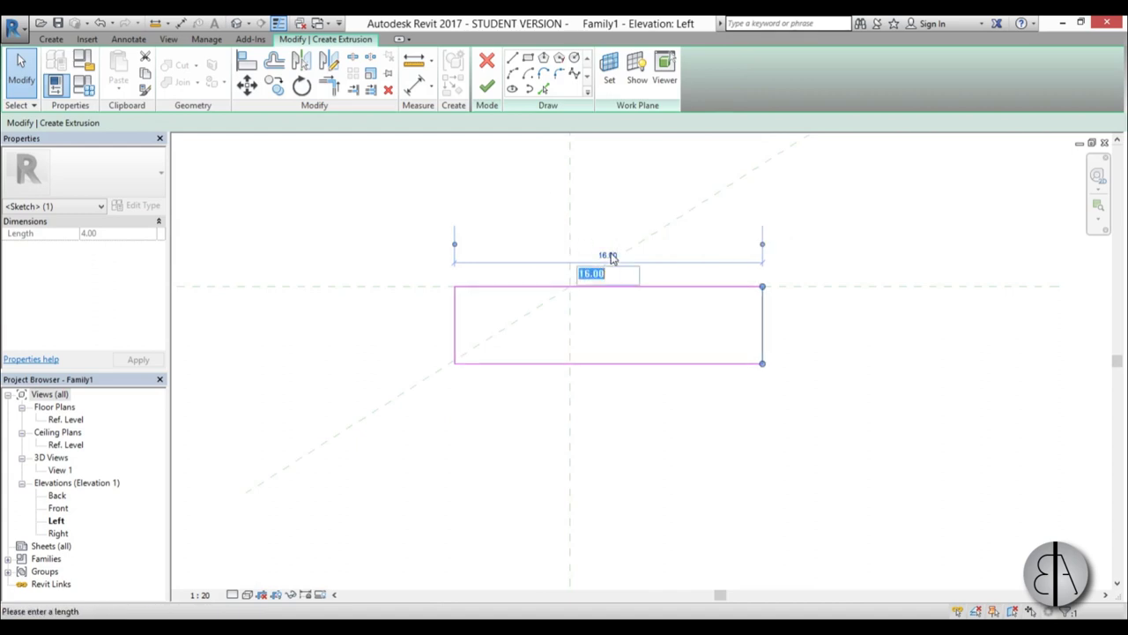
type("12")
key("Return")
left_click(503, 185)
- Set the rectangle's height to 5 cm by its bottom edge and finish the extrusion
scroll(504, 184, "down", 2)
scroll(517, 214, "up", 2)
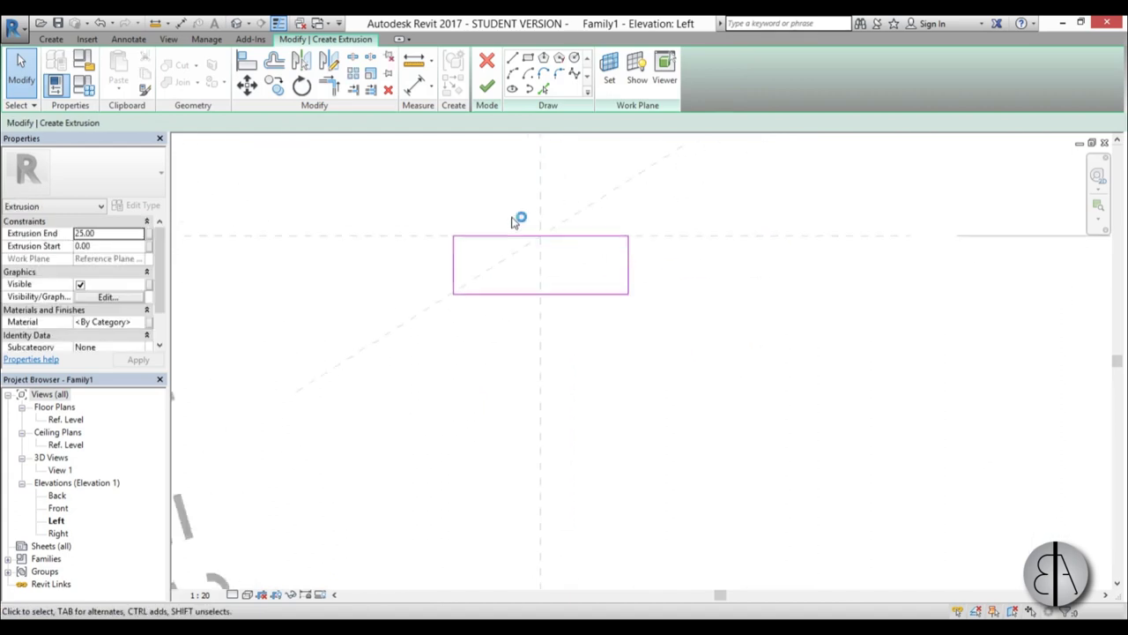
left_click(500, 308)
left_click(667, 272)
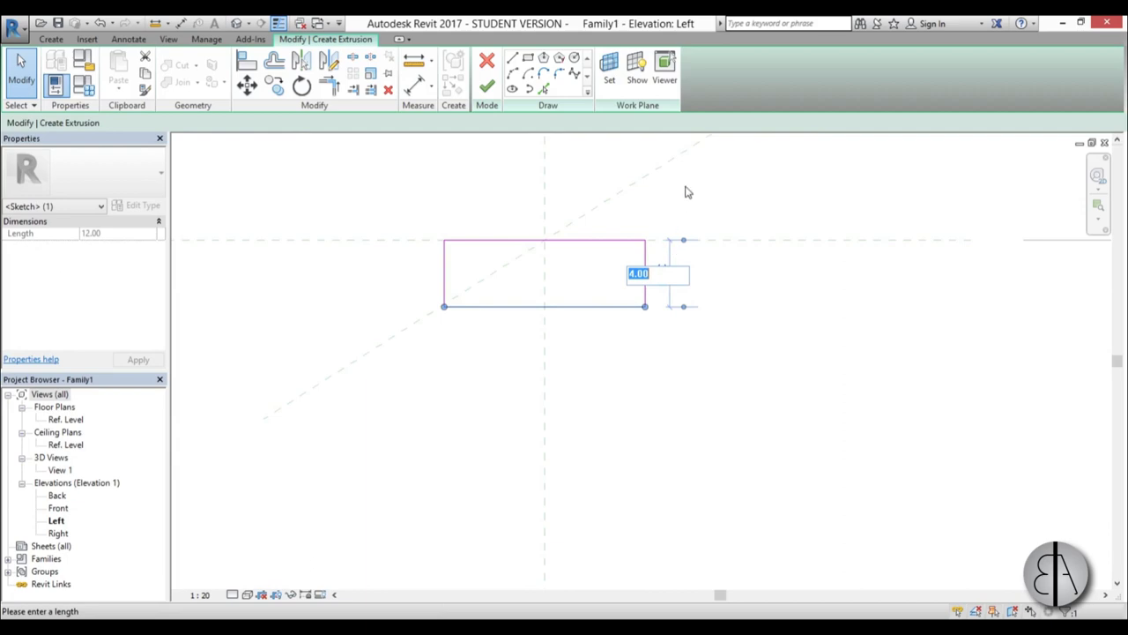
type("5")
key("Return")
left_click(731, 176)
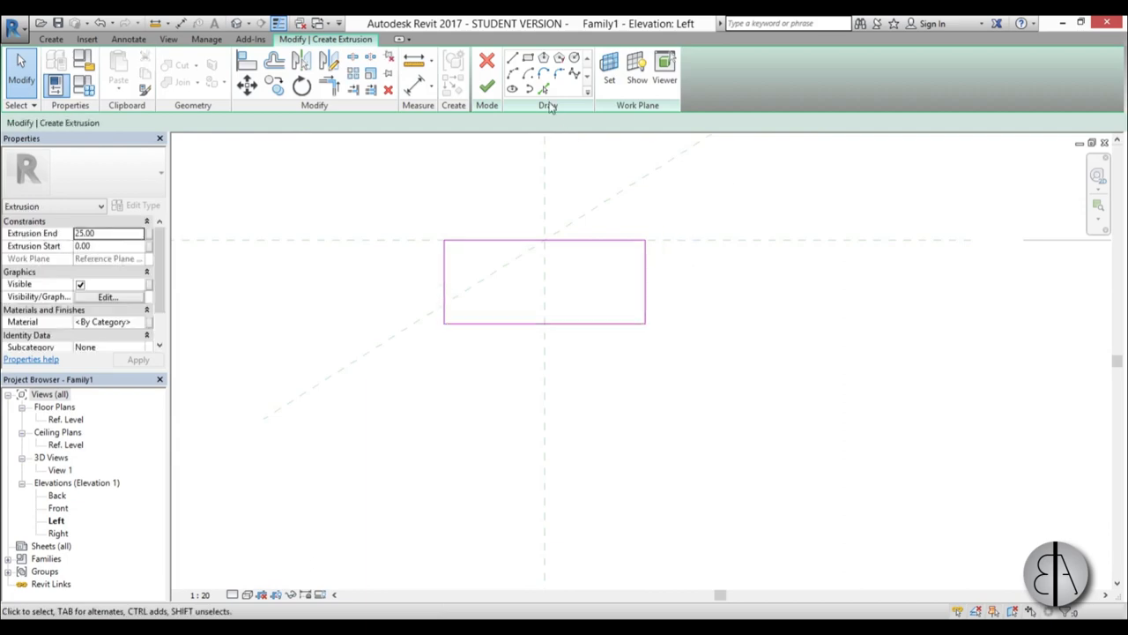
left_click(490, 88)
- Begin a second extrusion on the Center (Left/Right) reference plane
scroll(529, 335, "down", 3)
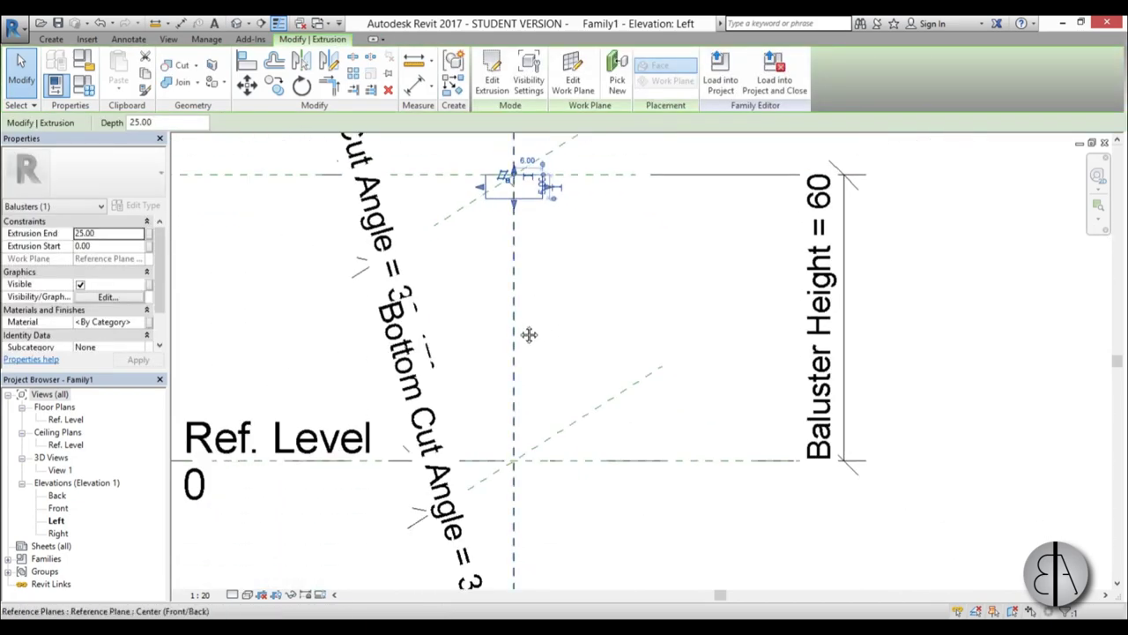
scroll(516, 282, "up", 2)
scroll(521, 361, "up", 3)
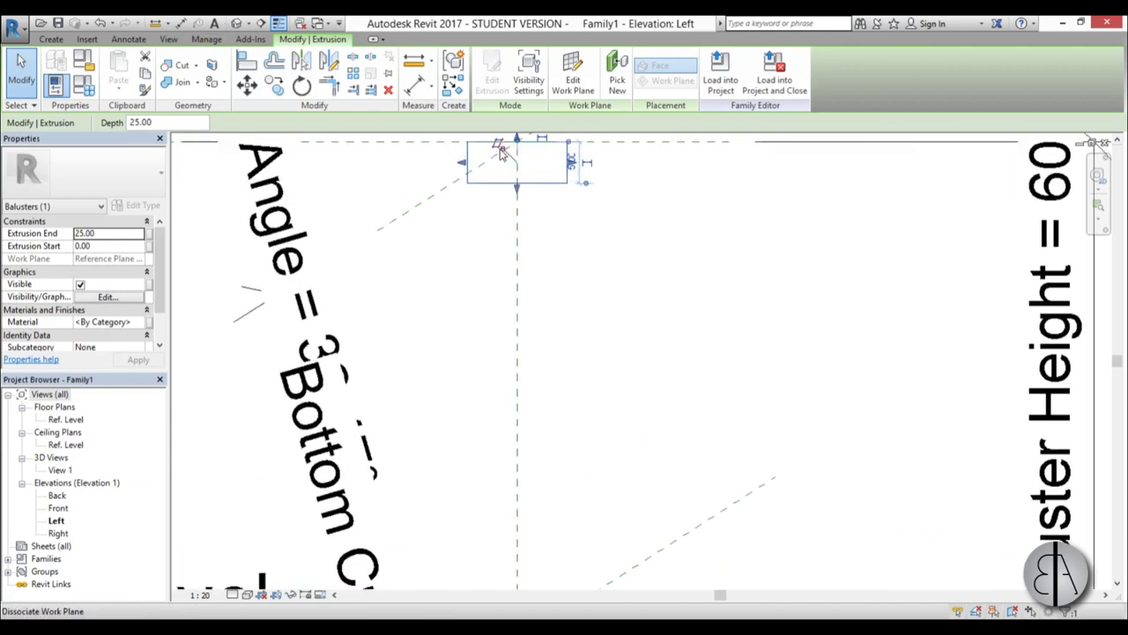
scroll(564, 327, "down", 3)
middle_click_drag(564, 335, 562, 375)
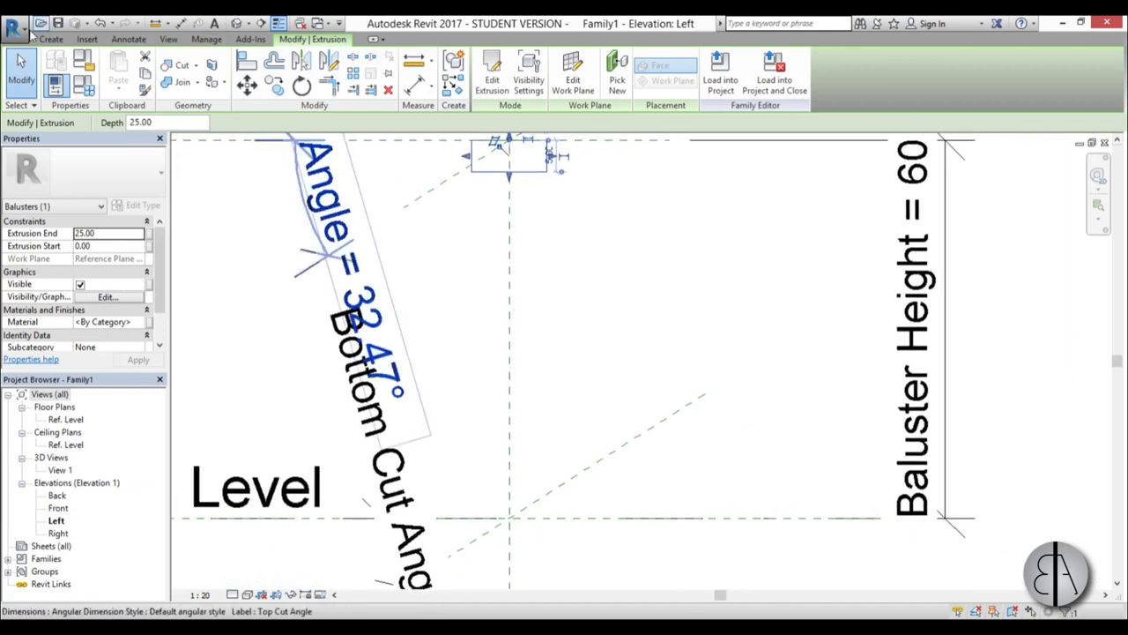
left_click(50, 38)
left_click(120, 70)
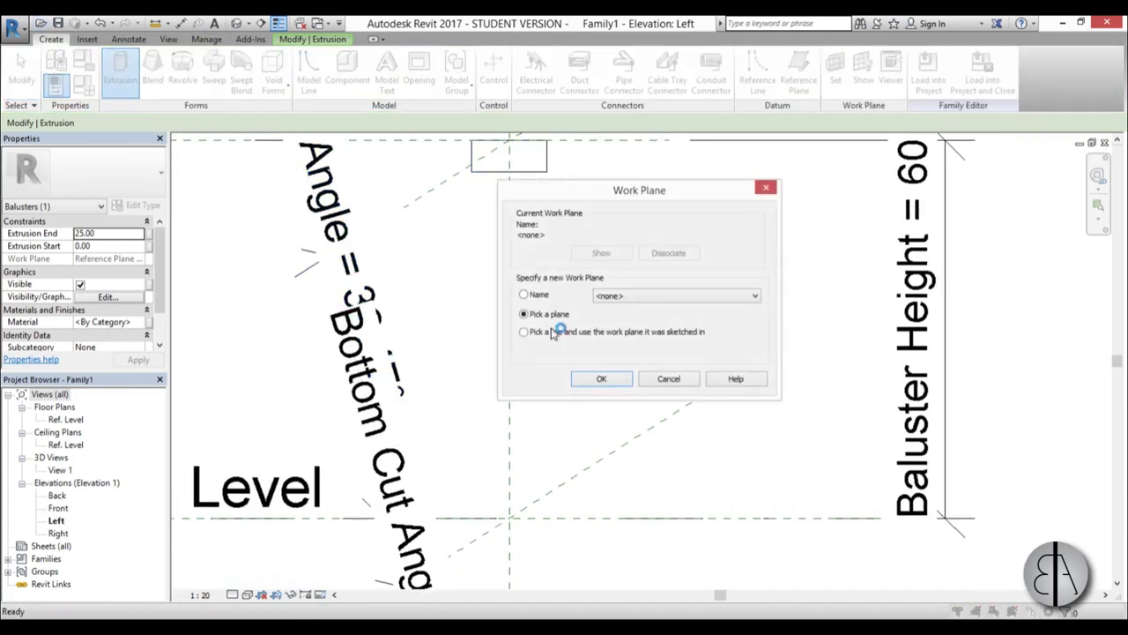
left_click(674, 295)
left_click(652, 345)
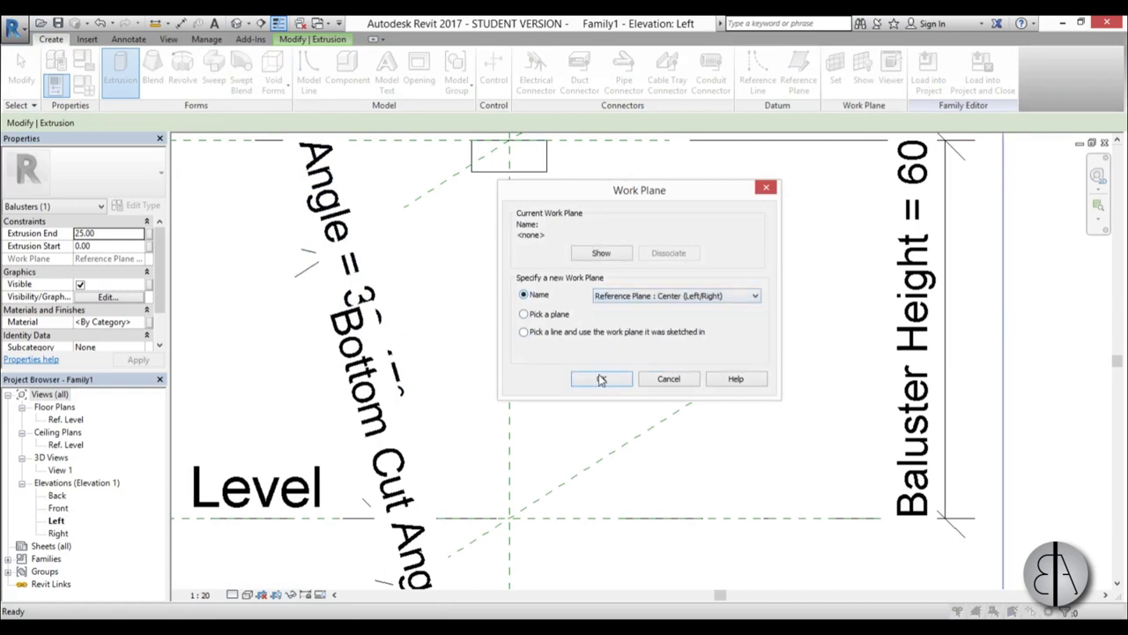
left_click(599, 379)
- Sketch a small rectangle sitting on the Ref. Level line, spanning the vertical center plane
scroll(488, 511, "up", 3)
left_click(527, 58)
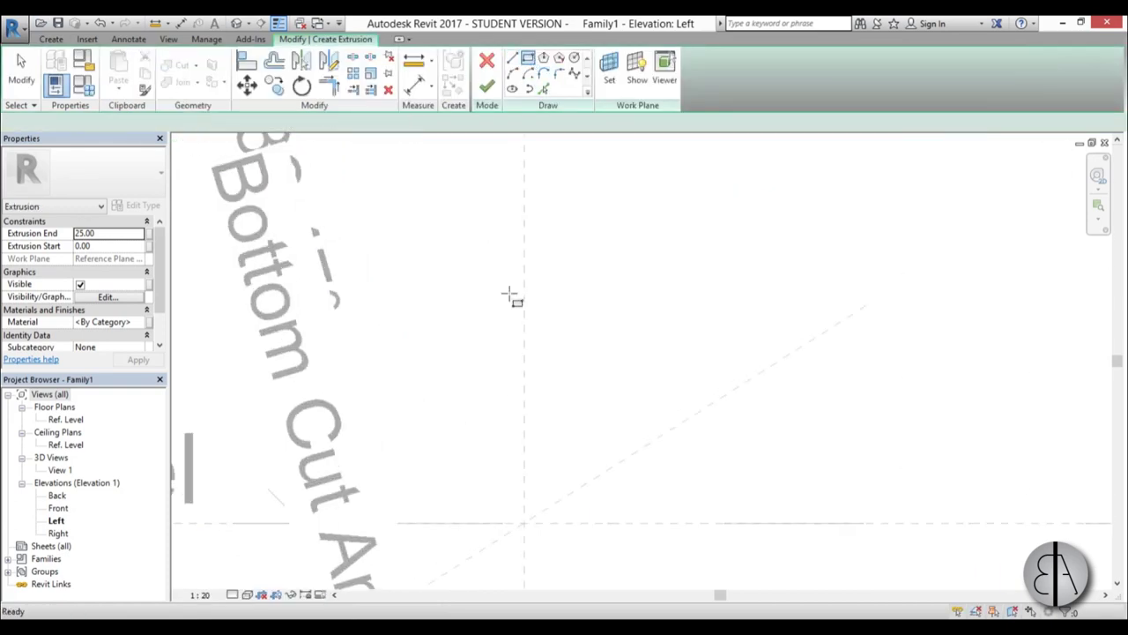
scroll(473, 531, "up", 2)
left_click(476, 531)
left_click(604, 467)
key("Escape")
key("Escape")
scroll(565, 500, "down", 3)
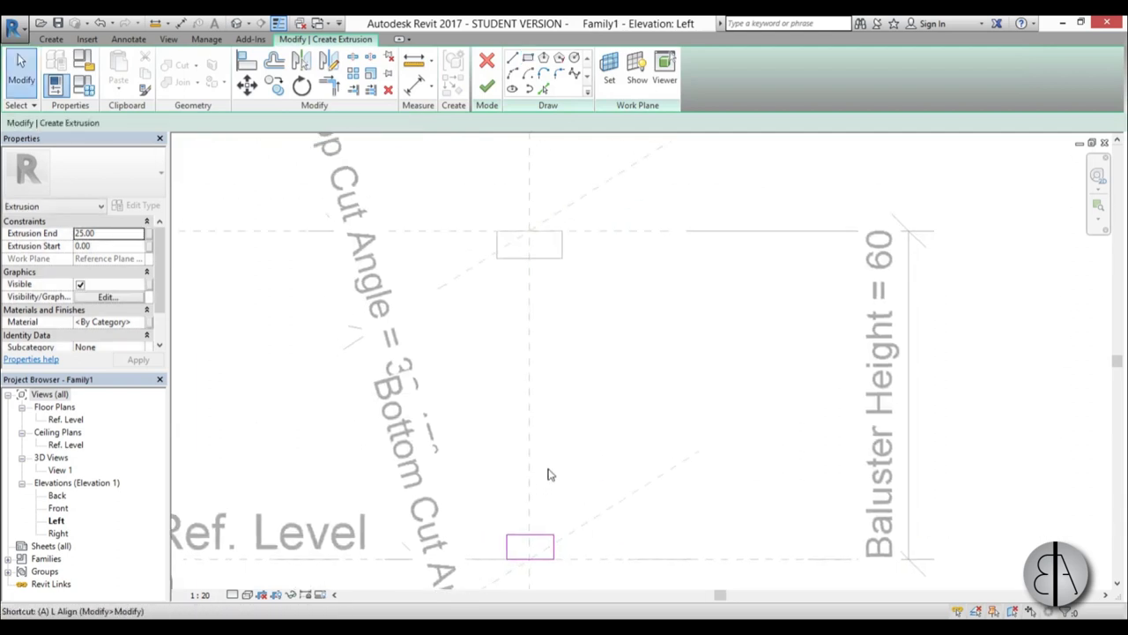
- Align the lower rectangle's left and right edges with the matching sides of the upper block
key("a")
key("l")
left_click(496, 244)
left_click(507, 544)
left_click(561, 250)
left_click(553, 553)
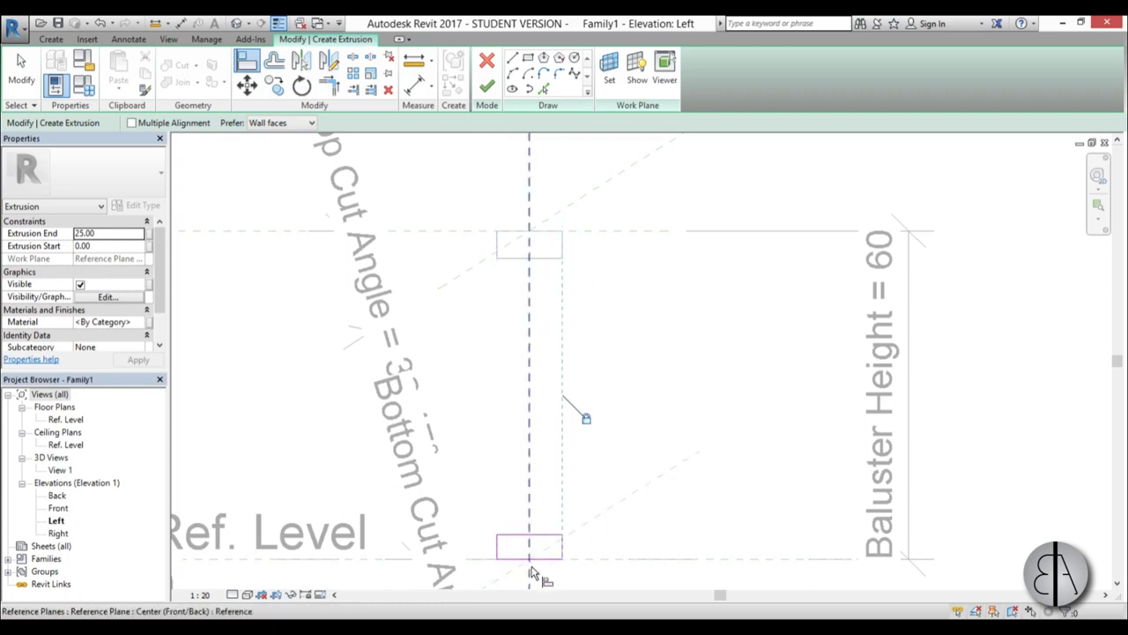
- Set the lower rectangle's height to 5 cm by its upper edge and finish the extrusion
scroll(546, 542, "up", 3)
key("Escape")
left_click(561, 493)
left_click(421, 518)
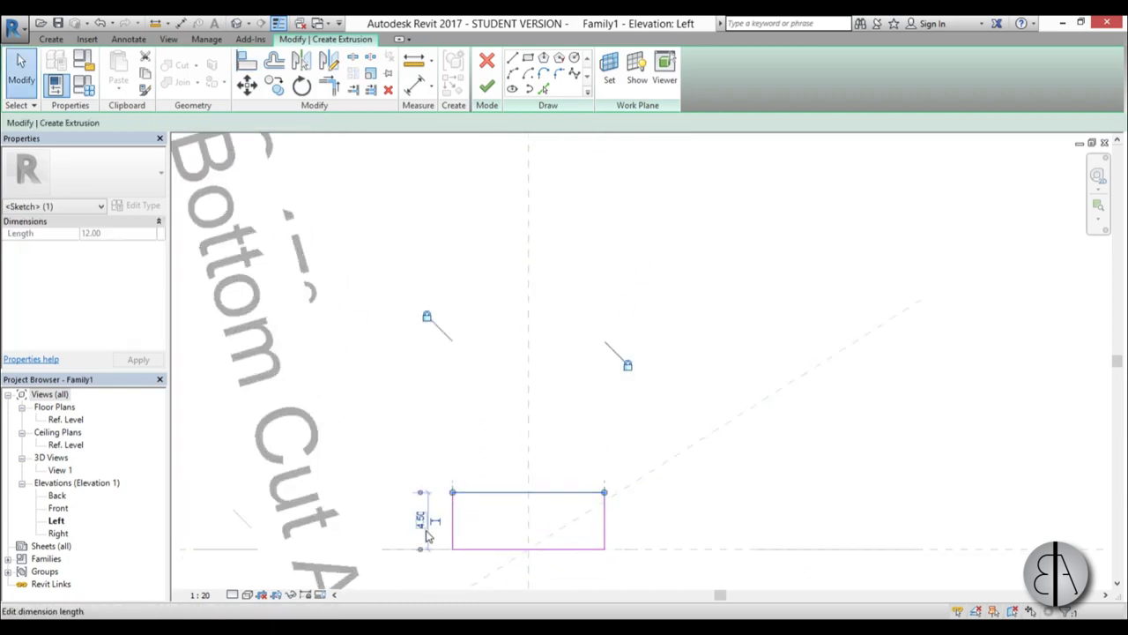
type("5")
key("Return")
left_click(401, 438)
scroll(471, 355, "down", 3)
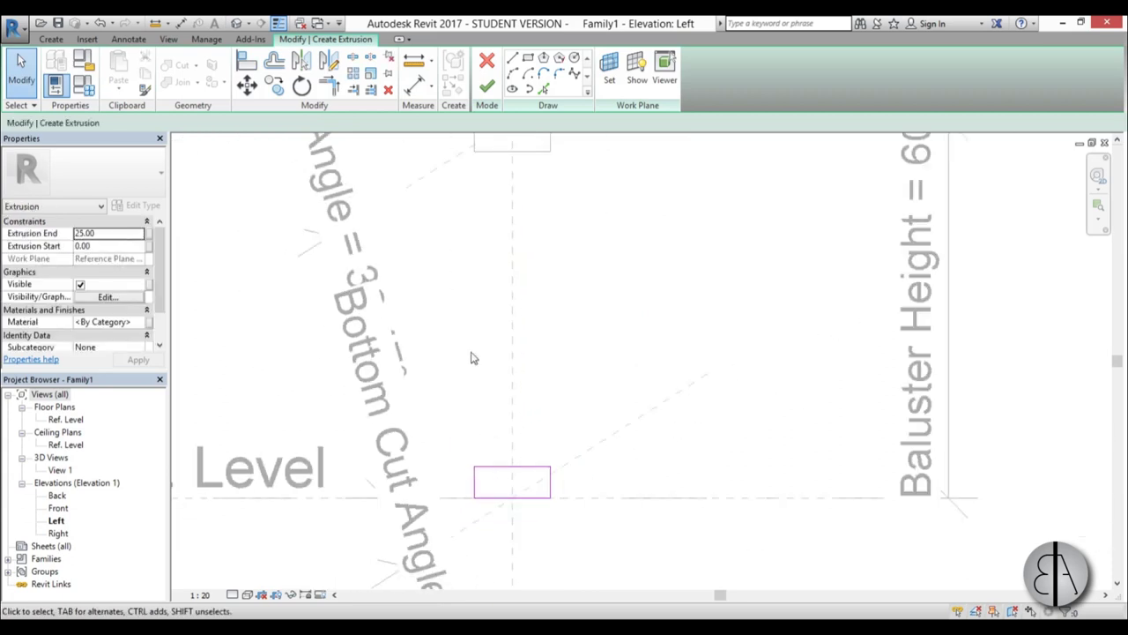
left_click(486, 85)
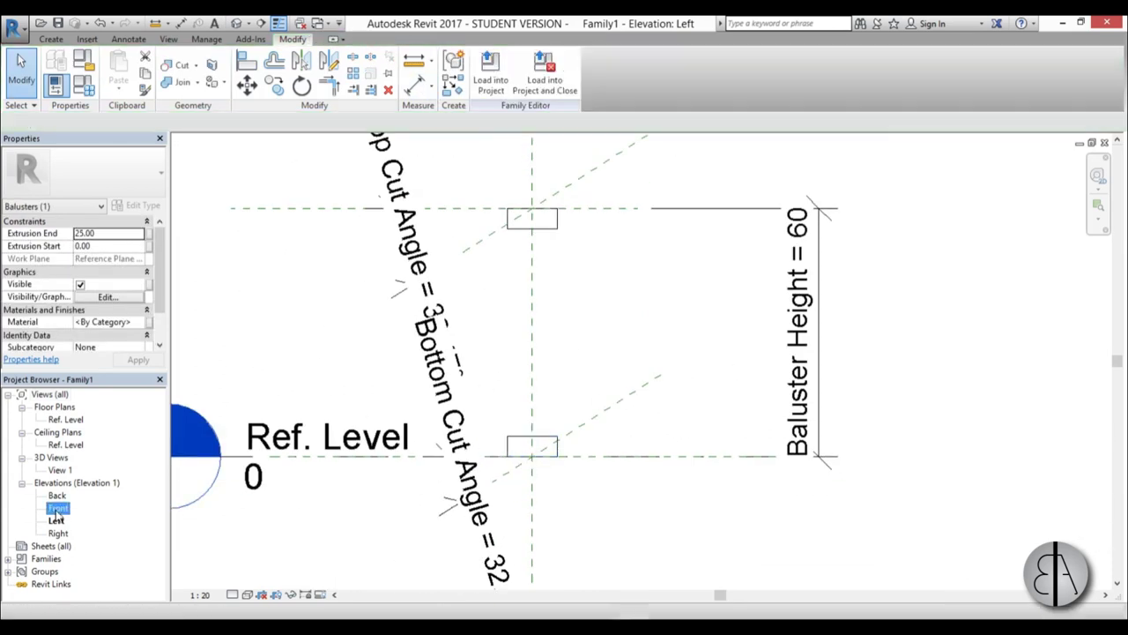
- In the Front elevation, select both blocks and set their extrusion start to -6 and end to 6 cm
double_click(58, 507)
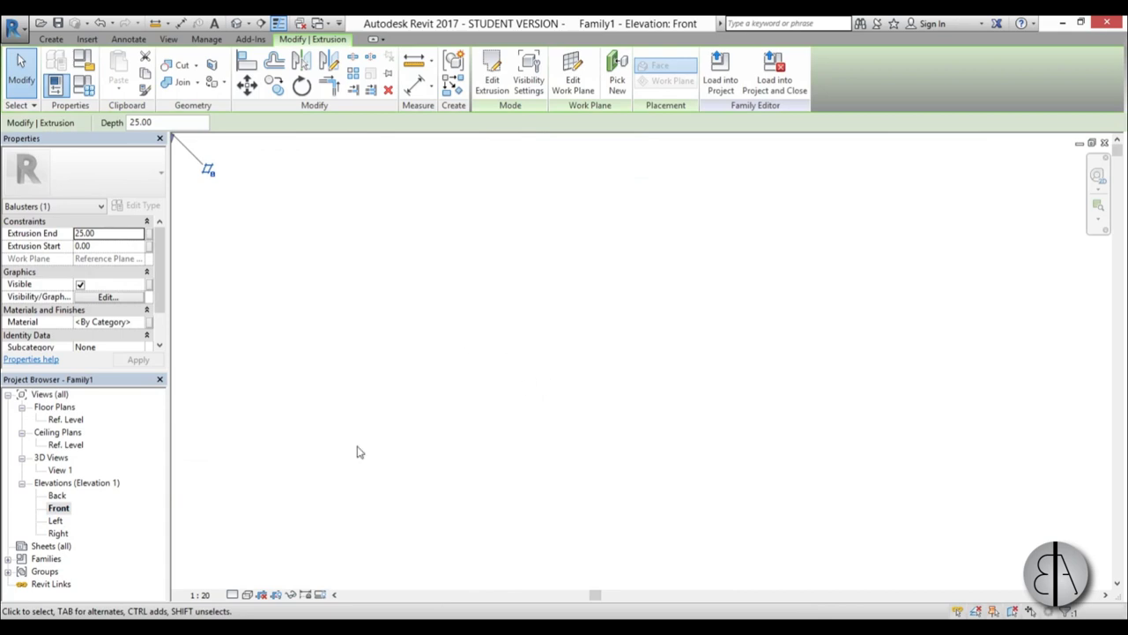
left_click(621, 377)
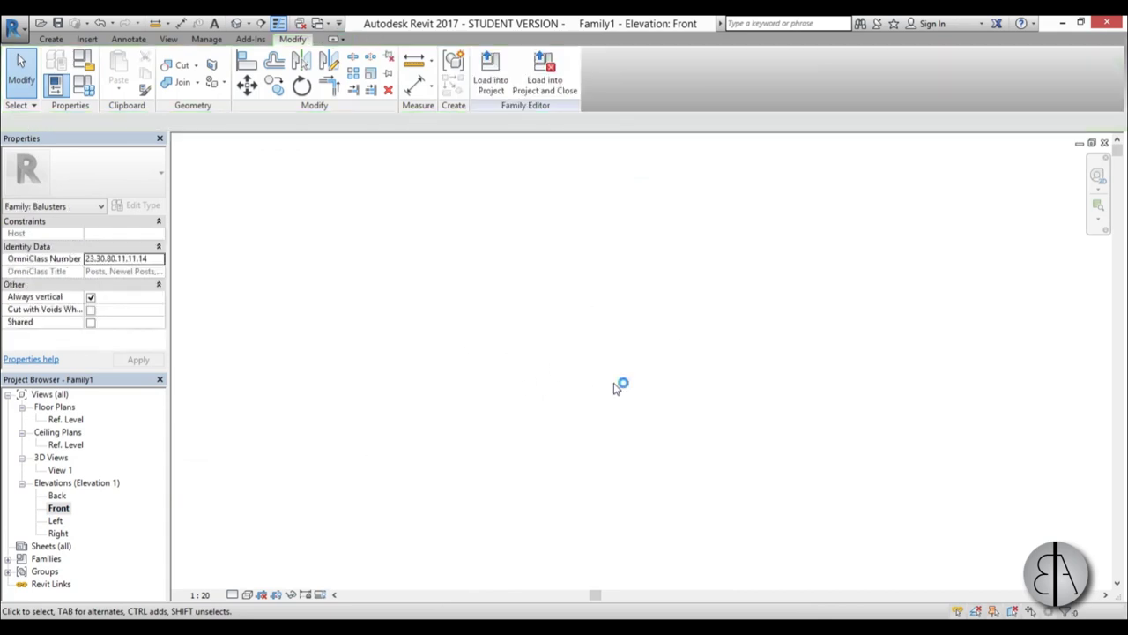
scroll(615, 389, "up", 5)
scroll(610, 437, "up", 3)
middle_click_drag(576, 415, 582, 455)
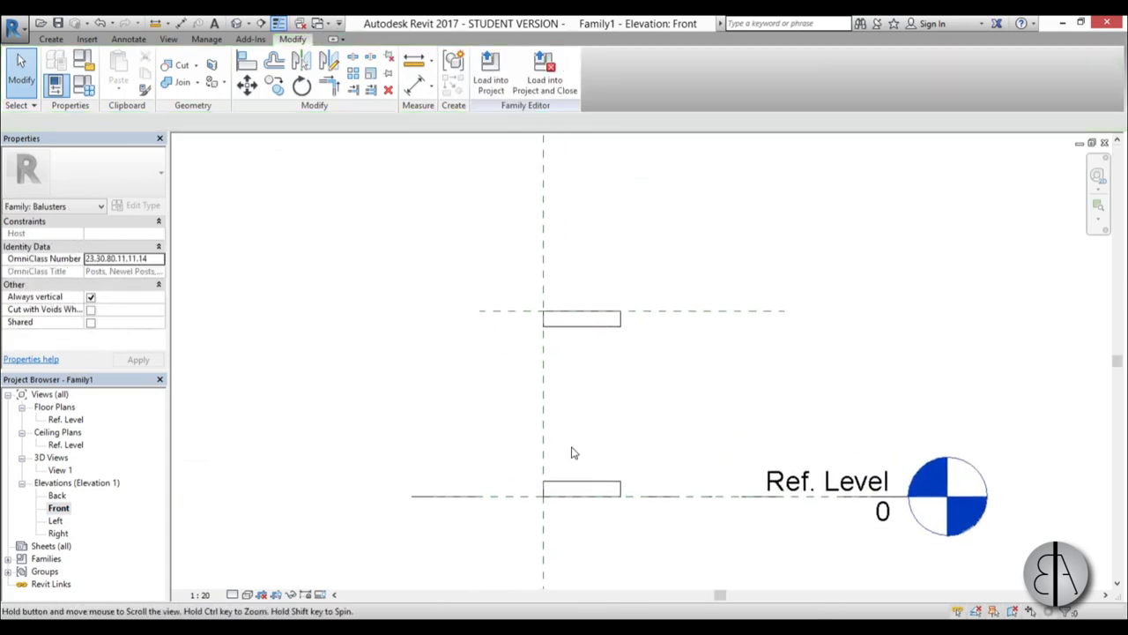
scroll(582, 455, "up", 2)
left_click_drag(659, 500, 571, 282)
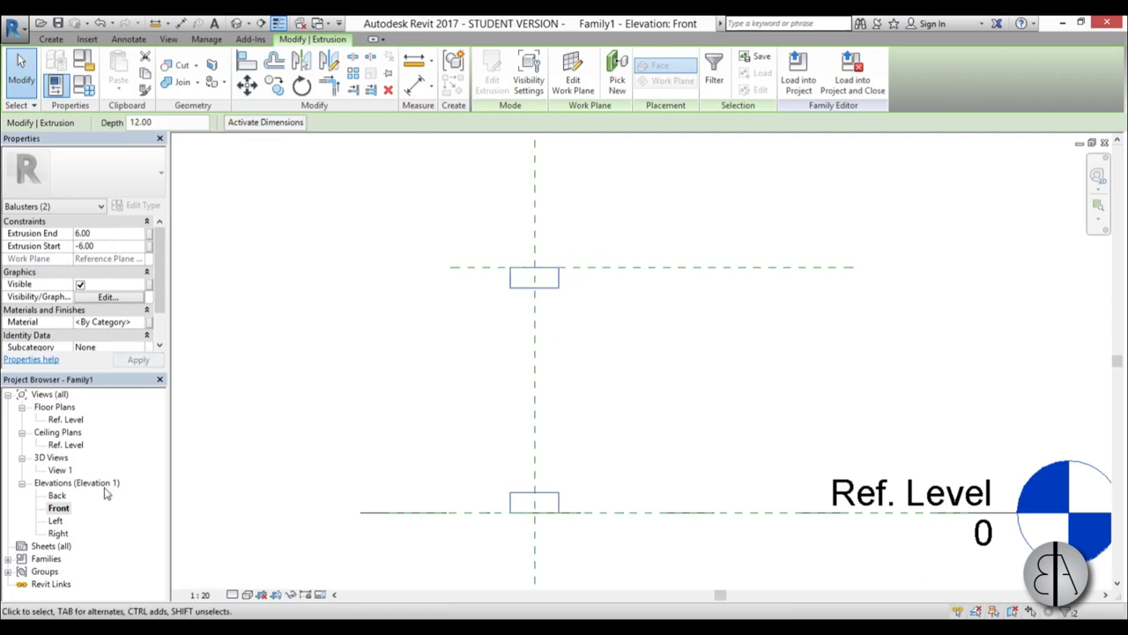
- In the Left elevation, begin a revolve on the Center (Left/Right) reference plane
double_click(55, 522)
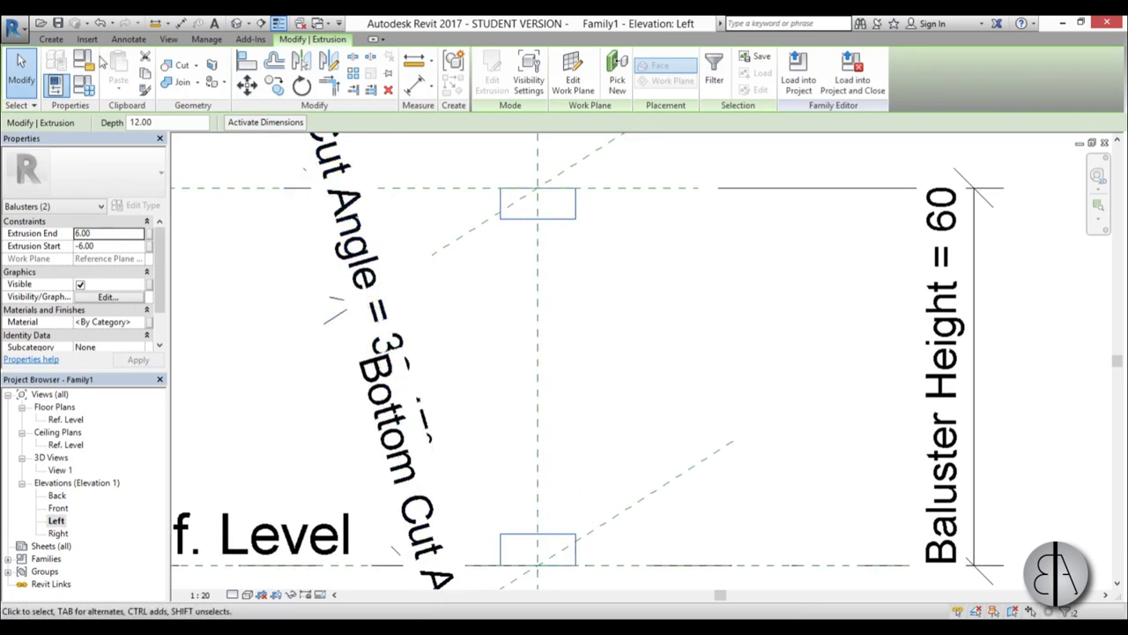
left_click(55, 40)
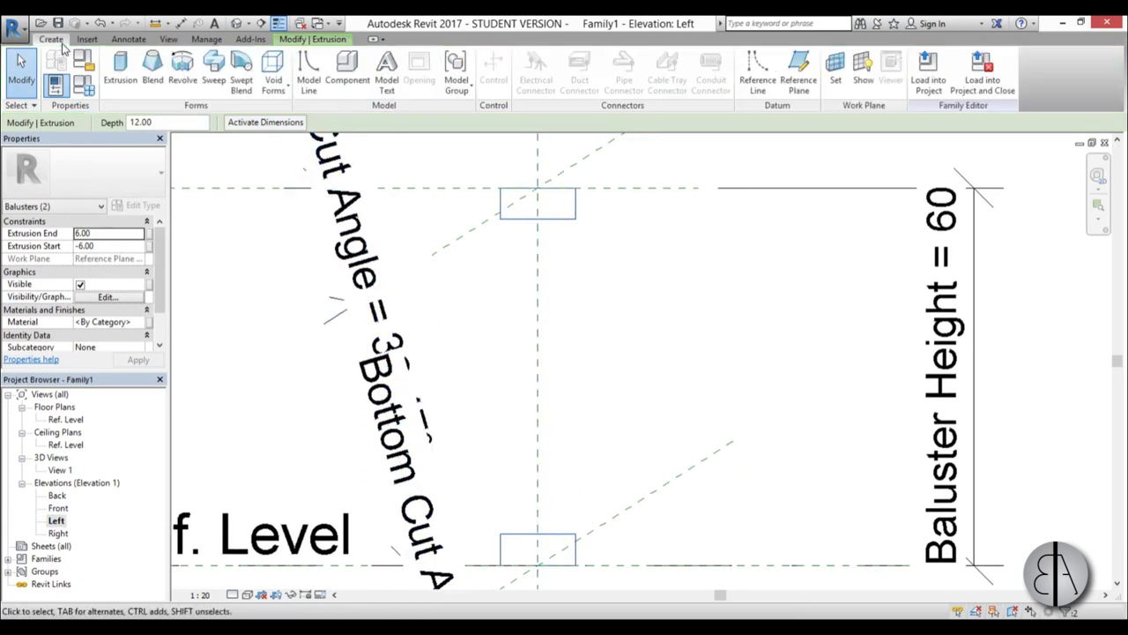
left_click(182, 69)
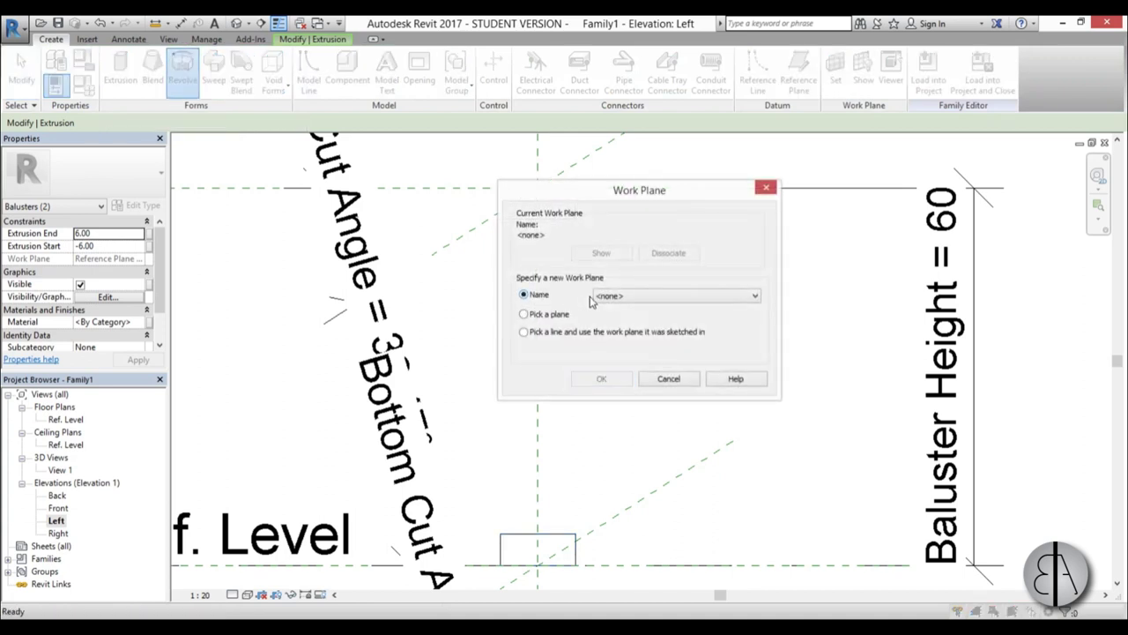
left_click(606, 297)
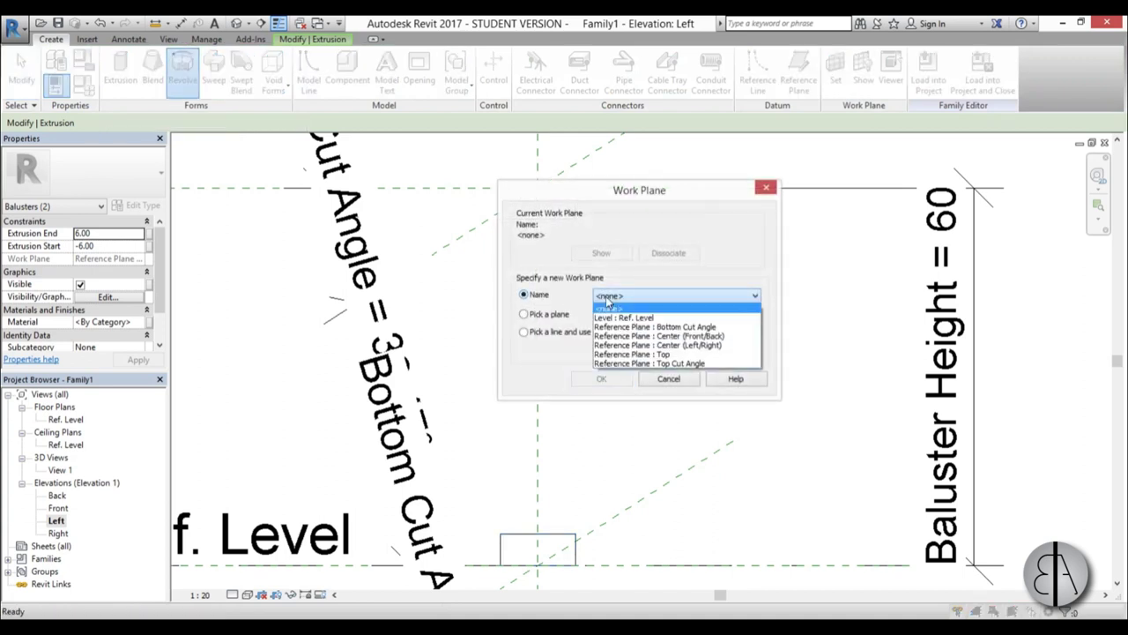
left_click(653, 346)
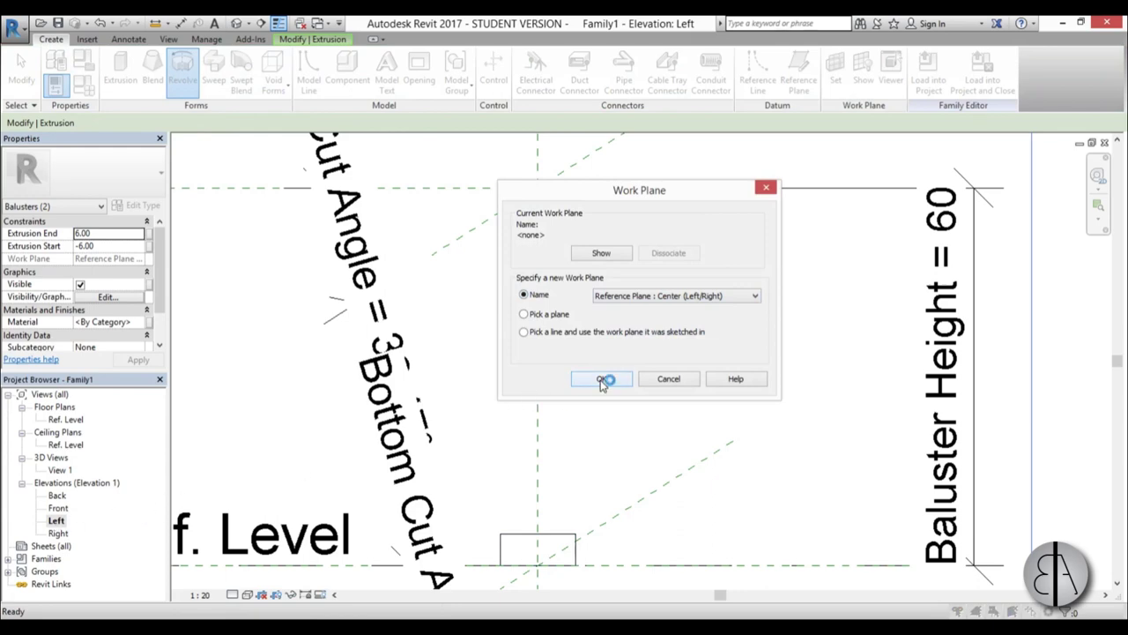
left_click(601, 379)
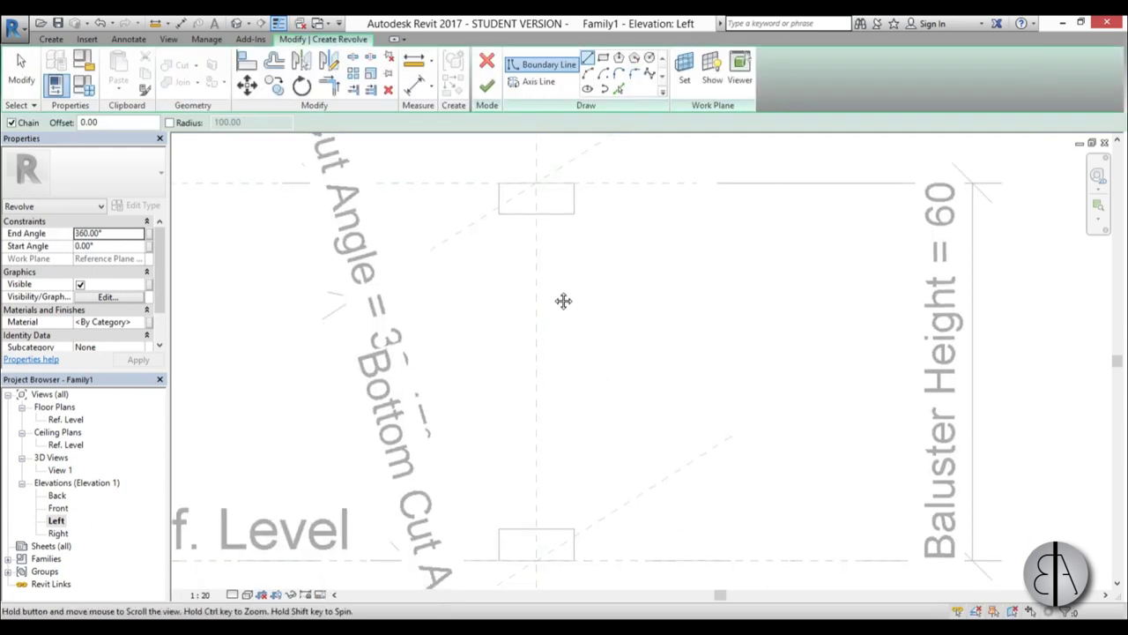
- Sketch the profile's top: a 4.75 cm line from the center plane along the upper block's underside, a short drop and an inward slant
scroll(534, 206, "up", 4)
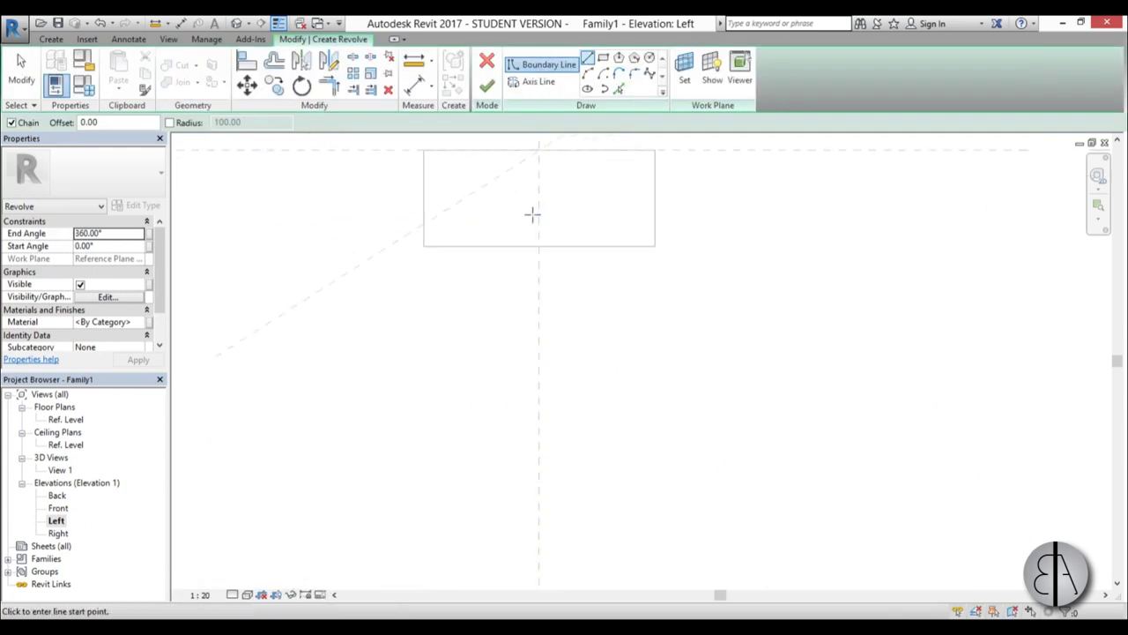
left_click(535, 244)
scroll(599, 245, "up", 2)
left_click(644, 247)
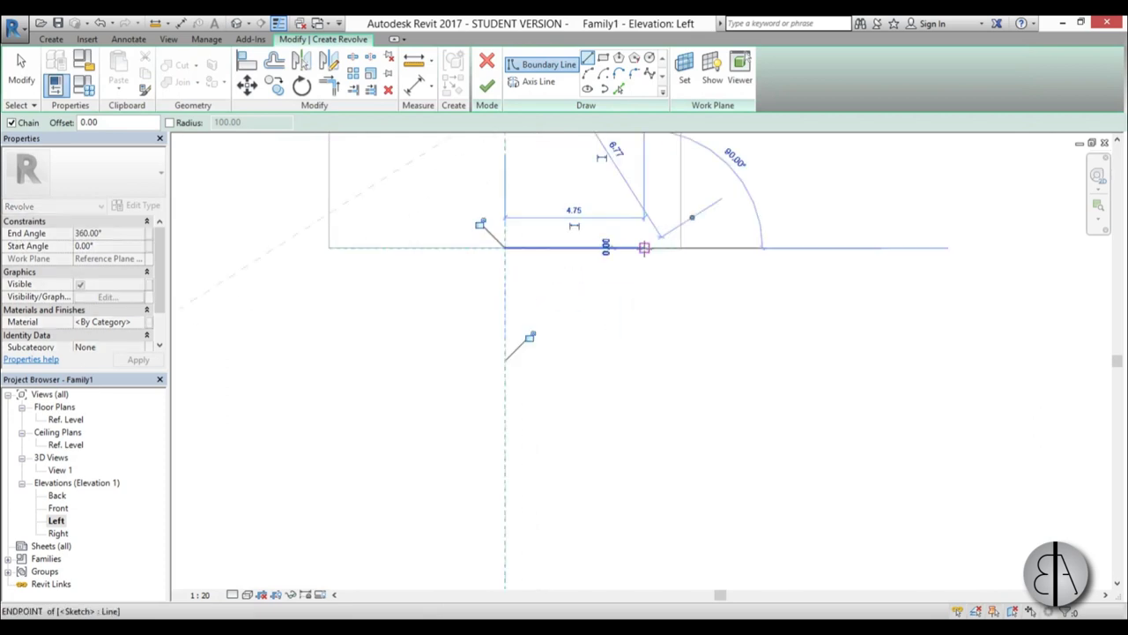
left_click(638, 266)
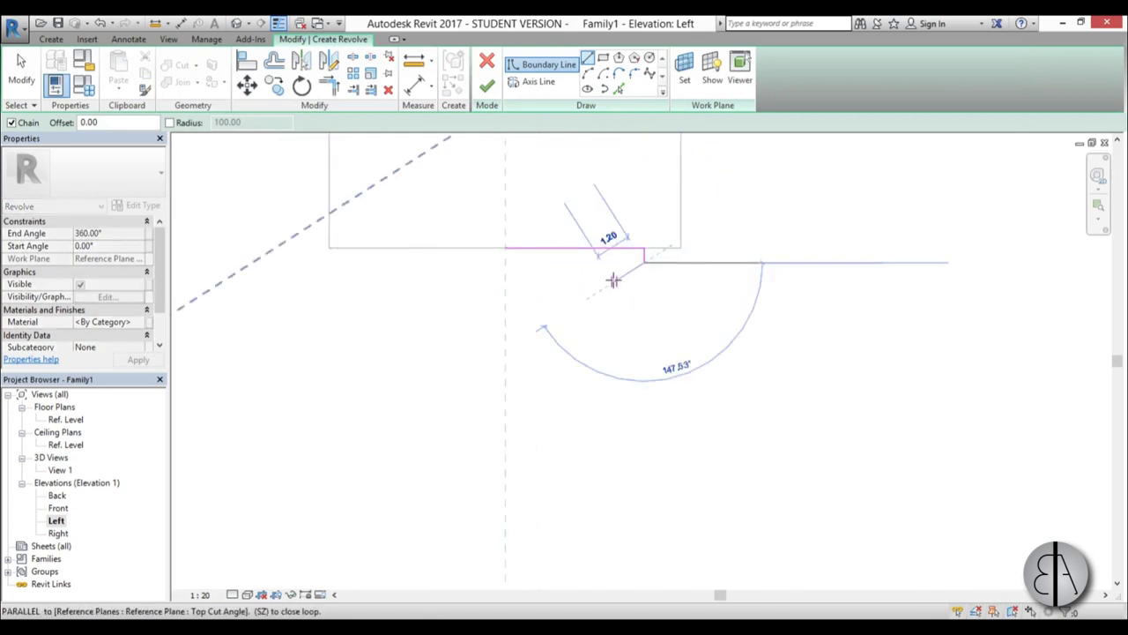
scroll(578, 305, "down", 2)
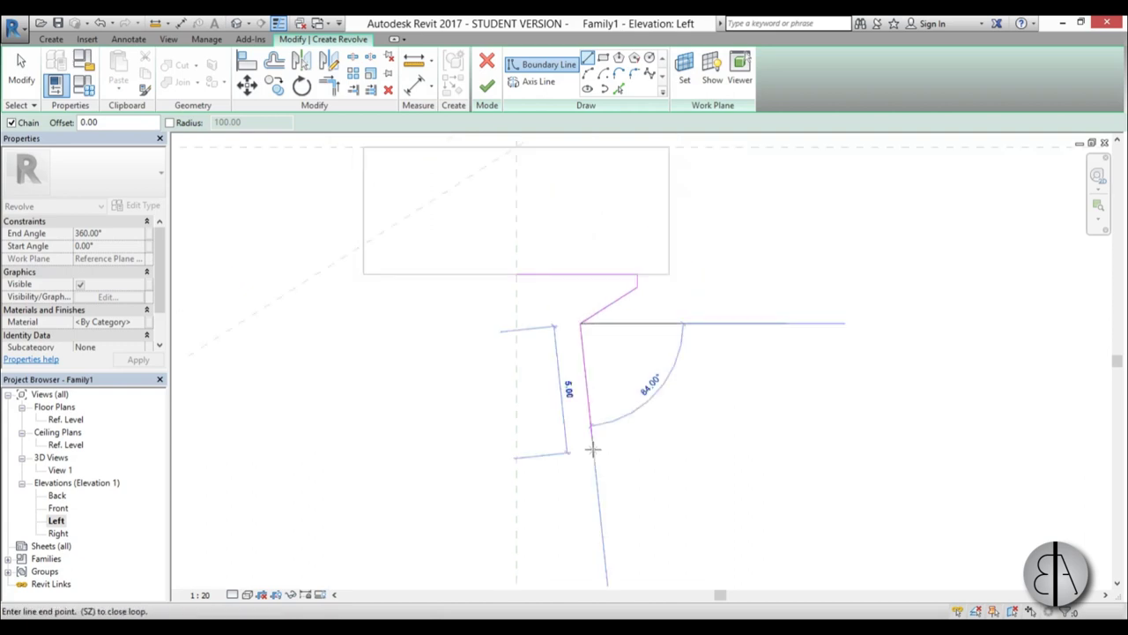
- Continue the profile with a long, gentle arc spanning about 34 cm for the neck and a second arc curving inward below it
scroll(551, 274, "up", 3)
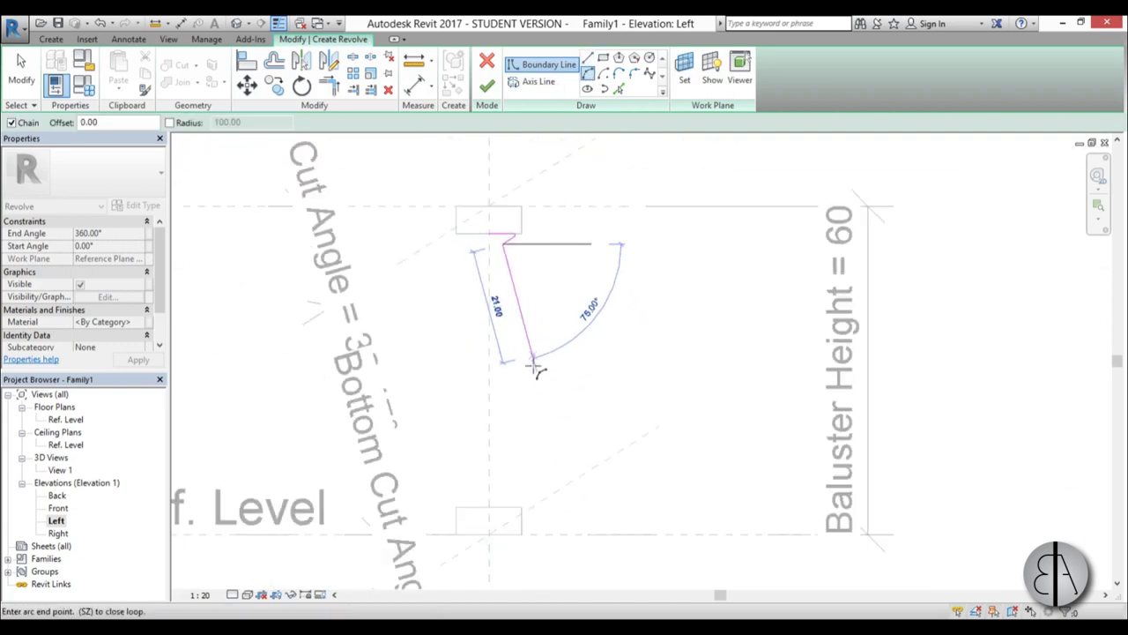
scroll(524, 353, "up", 2)
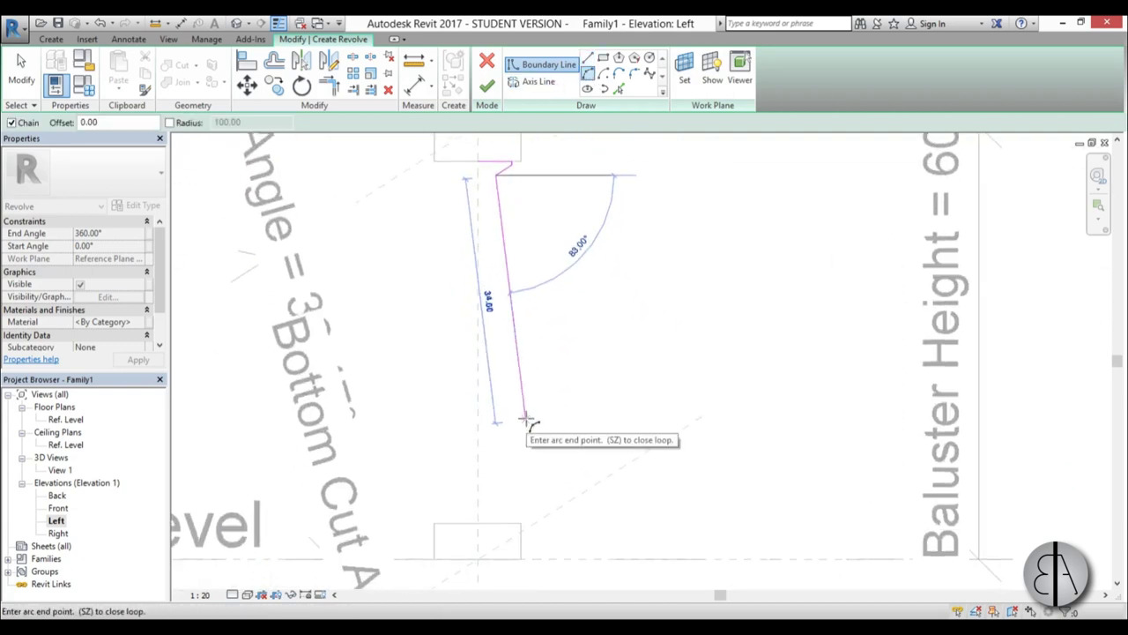
left_click(524, 420)
left_click(504, 315)
scroll(529, 379, "up", 4)
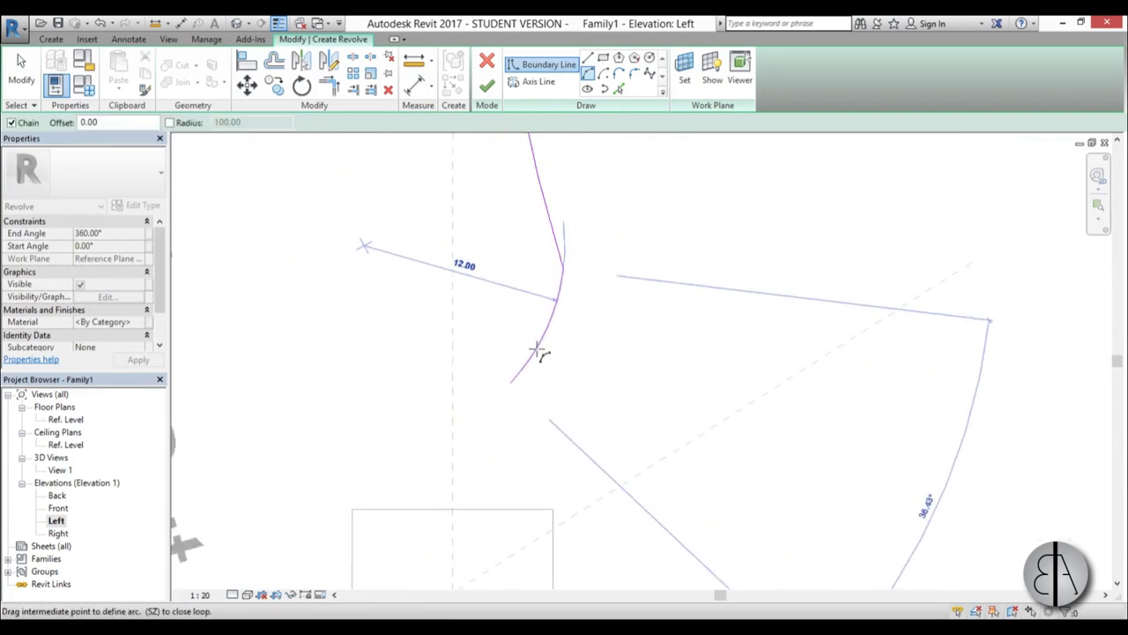
left_click(541, 355)
scroll(511, 421, "up", 2)
- Below the belly, sketch a short vertical line, a 1 cm outward step and an outward-bulging arc about 4 cm tall
left_click(587, 57)
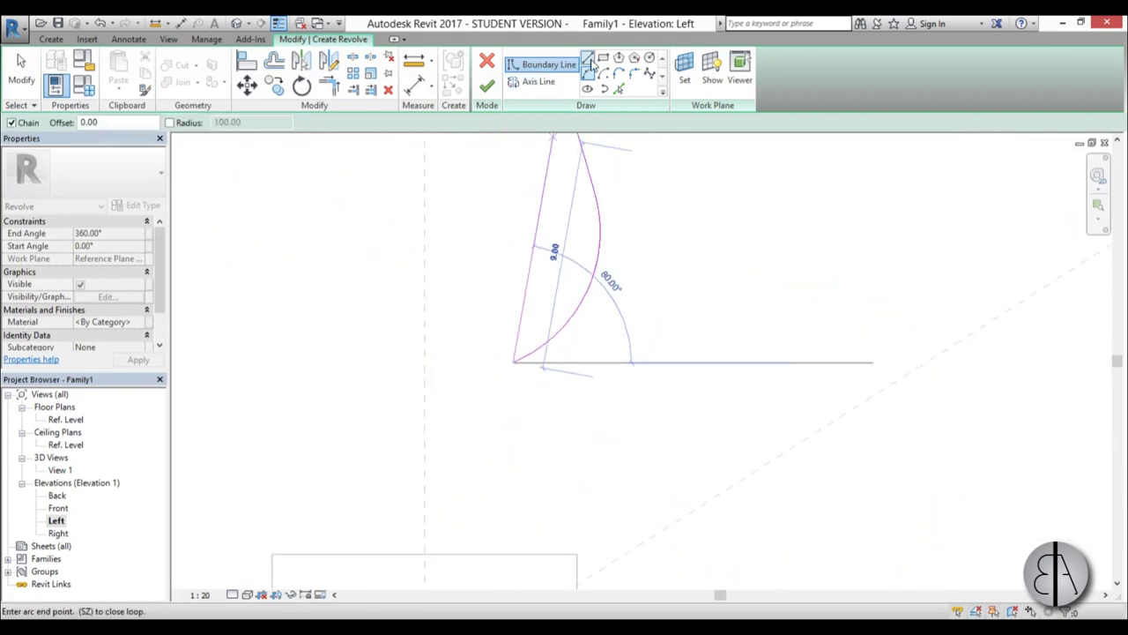
left_click(513, 419)
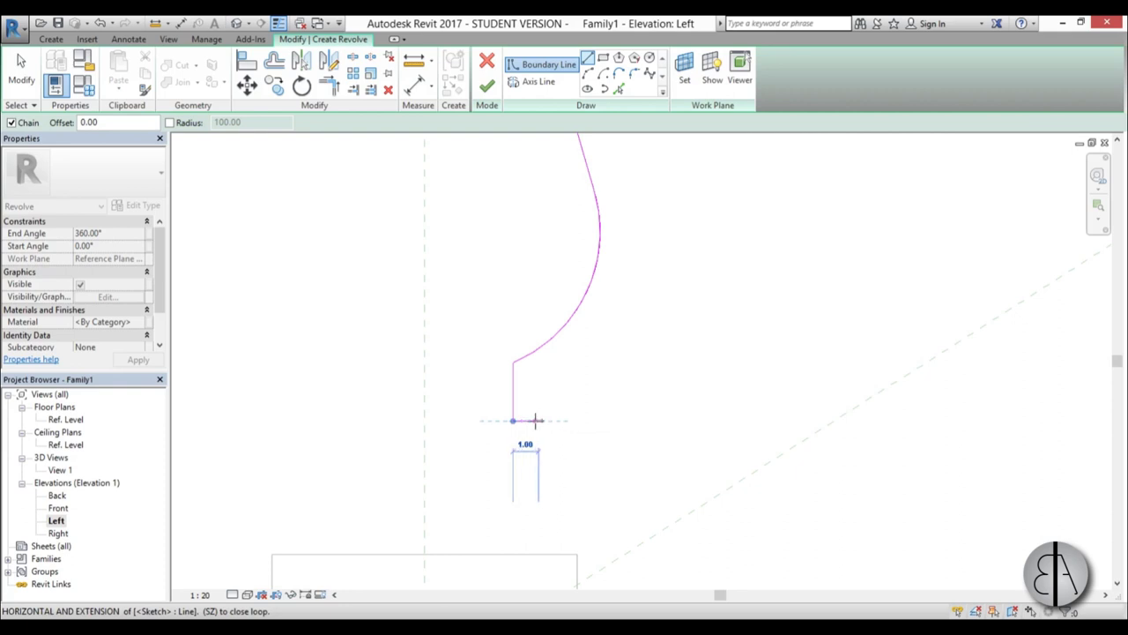
left_click(536, 420)
left_click(588, 73)
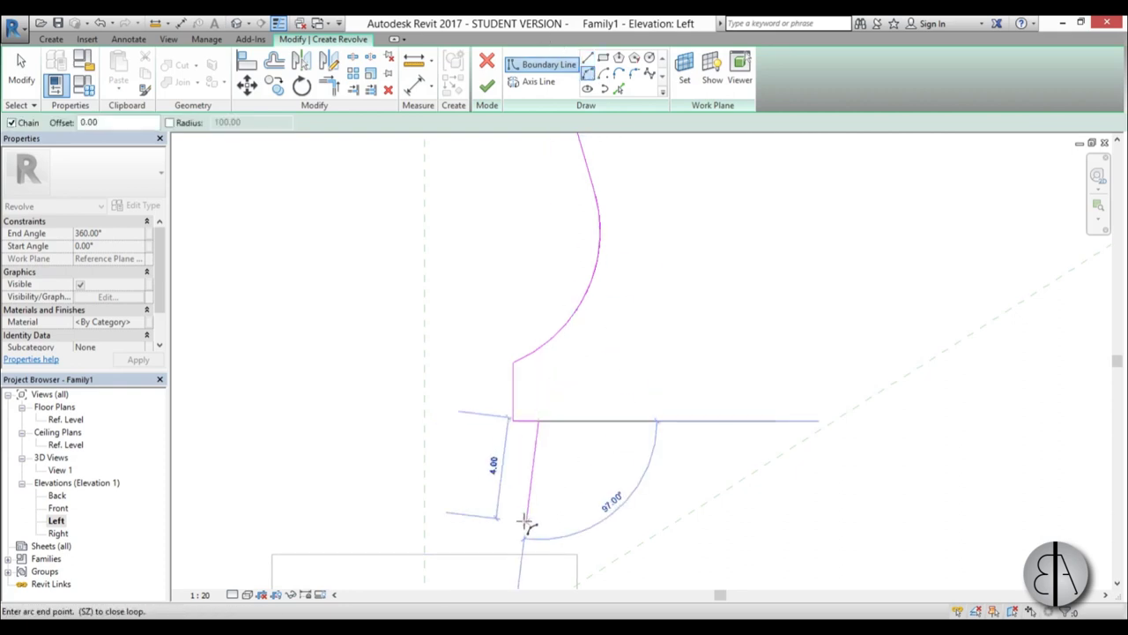
left_click(537, 514)
left_click(588, 476)
- Close the profile with lines stepping inward, down to the lower block and along the vertical center plane
left_click(588, 56)
left_click(513, 516)
left_click(513, 553)
scroll(425, 553, "down", 3)
middle_click_drag(433, 554, 443, 305)
scroll(474, 373, "up", 3)
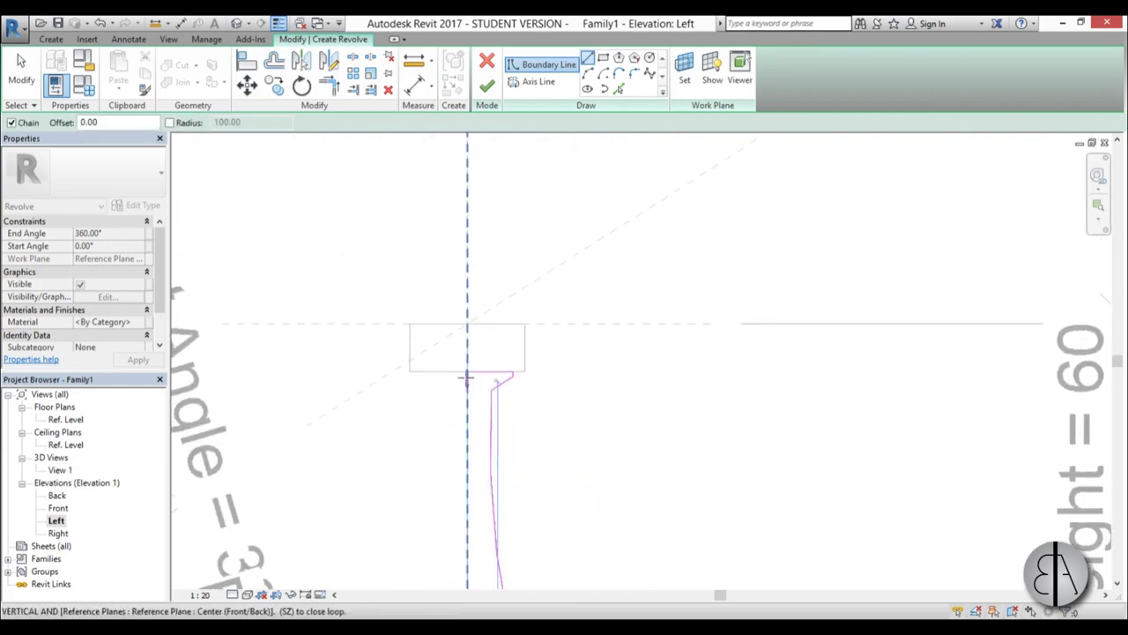
left_click(467, 378)
scroll(466, 327, "down", 3)
left_click(466, 494)
scroll(453, 322, "up", 2)
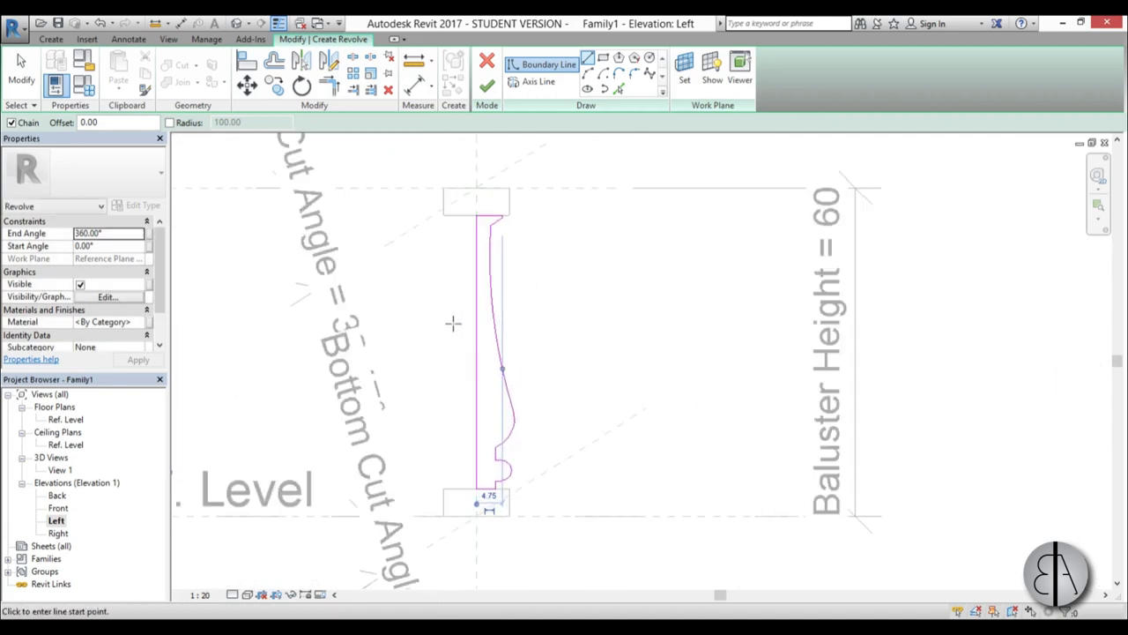
- Pick the vertical center plane as the axis line and finish the 360° revolve
left_click(540, 85)
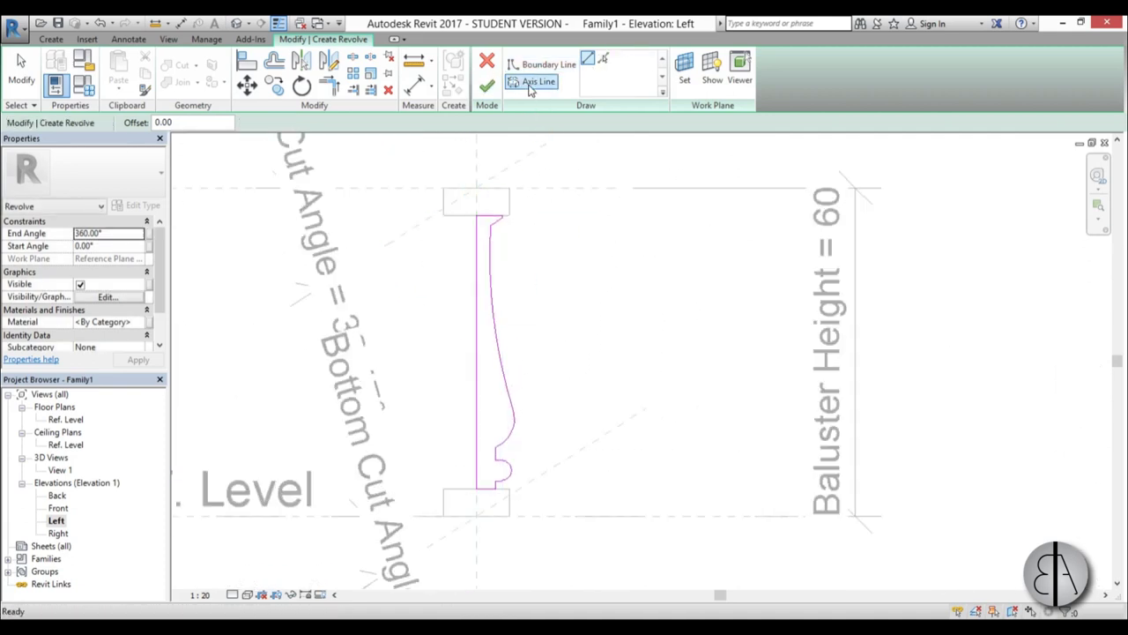
left_click(604, 59)
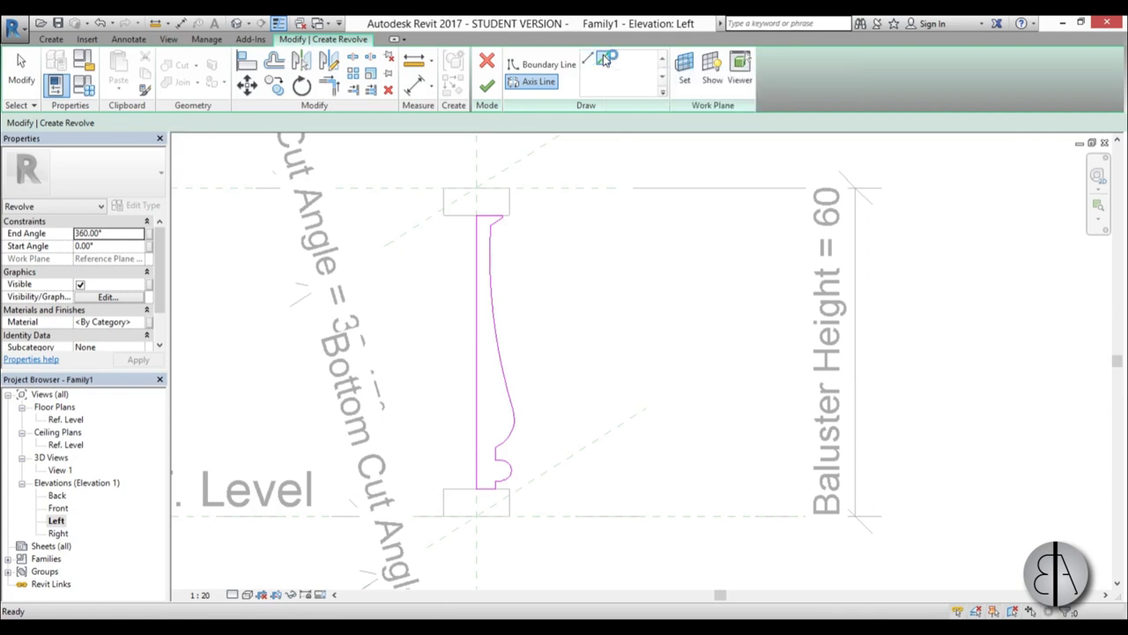
left_click(475, 166)
scroll(604, 374, "down", 3)
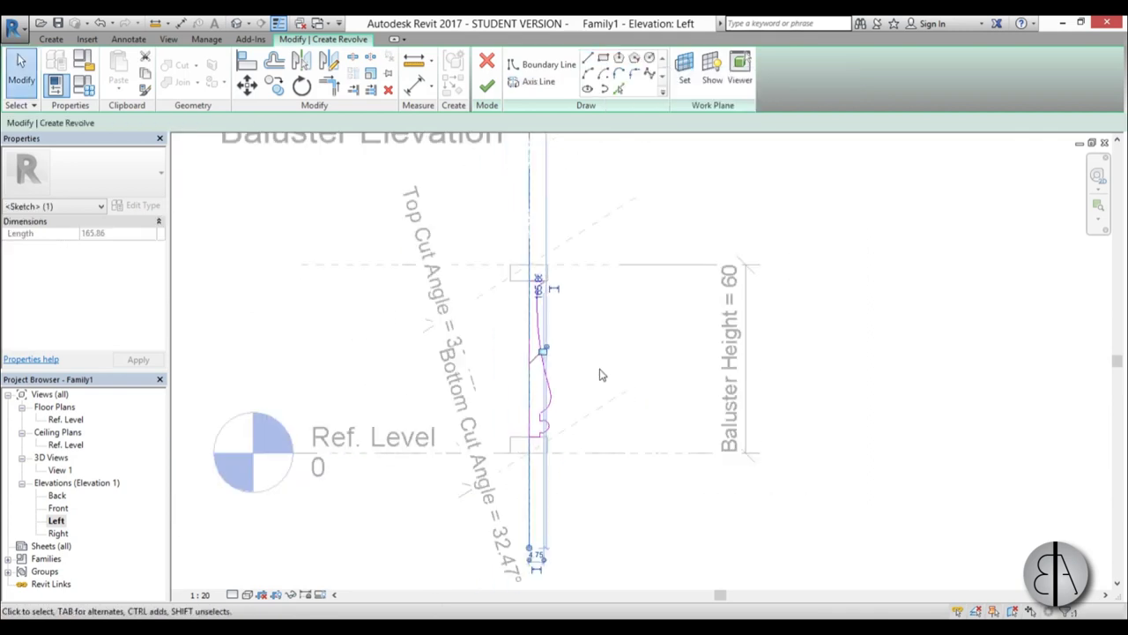
left_click(486, 87)
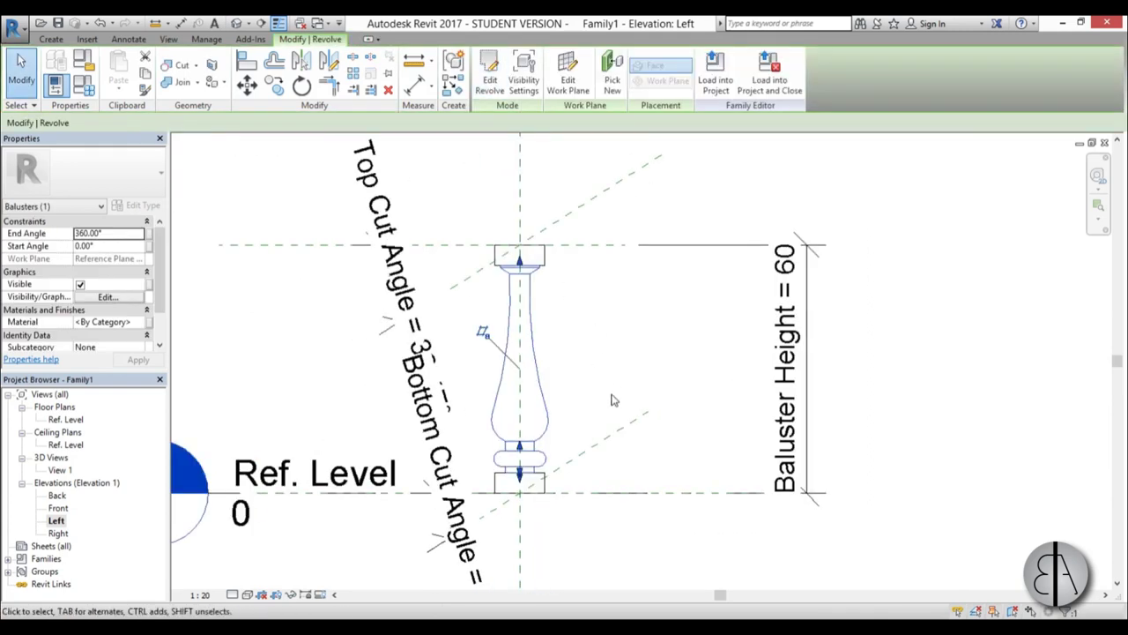
scroll(525, 279, "up", 2)
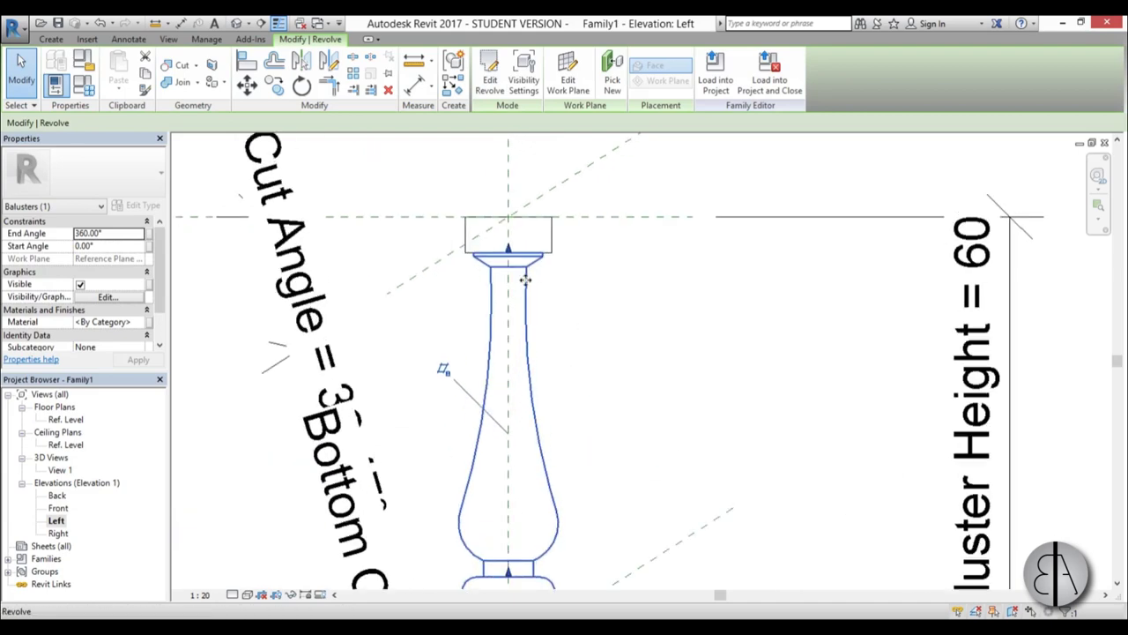
scroll(531, 256, "down", 2)
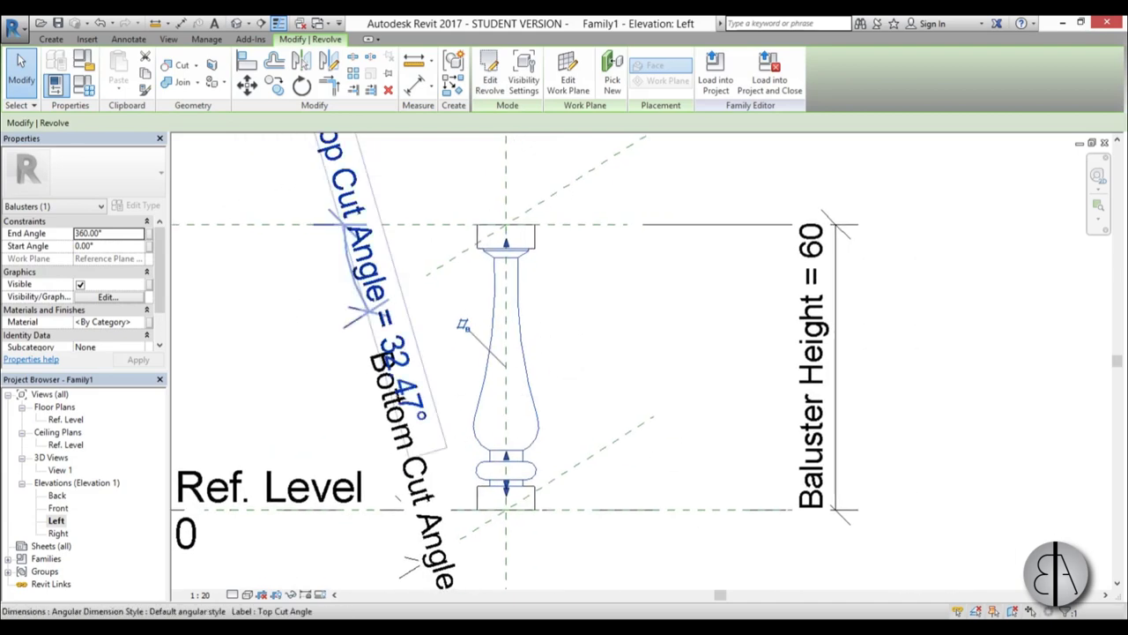
- In the default 3D view, join the revolved shaft's geometry with the top and bottom blocks
left_click(238, 24)
middle_click_drag(731, 401, 746, 225, "shift")
middle_click_drag(763, 414, 705, 350)
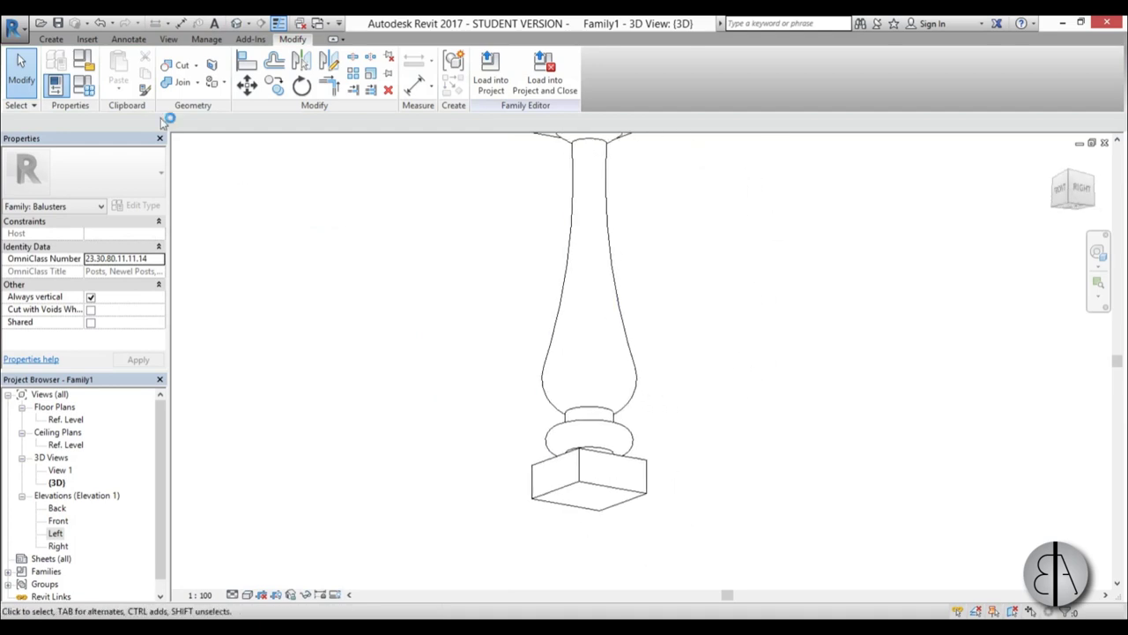
left_click(181, 88)
middle_click_drag(578, 188, 553, 276)
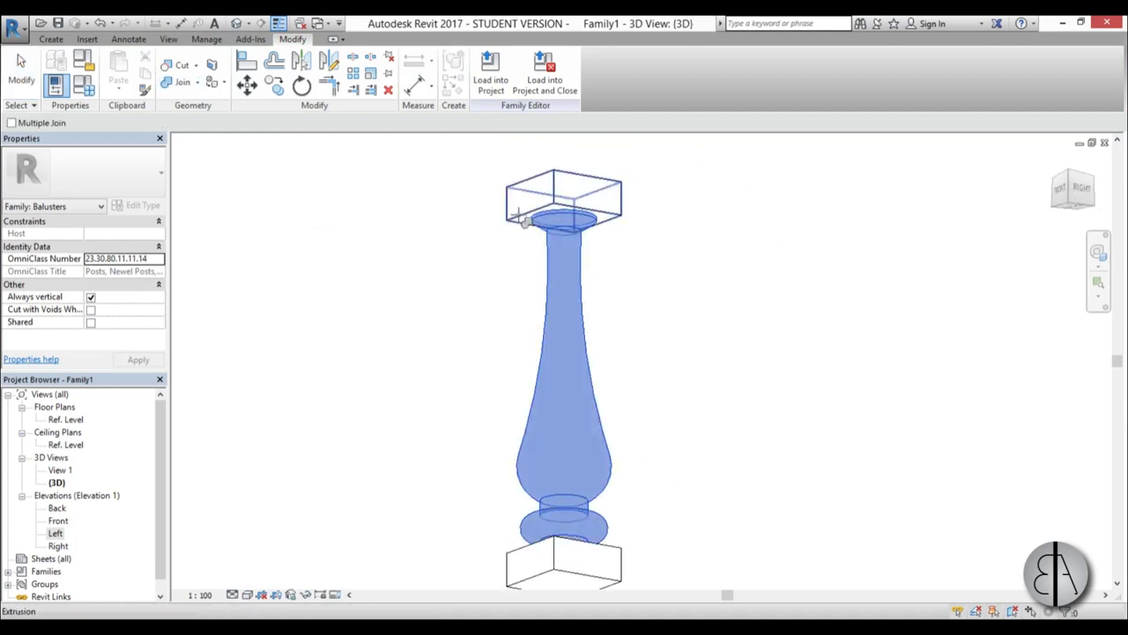
left_click(551, 453)
left_click(529, 548)
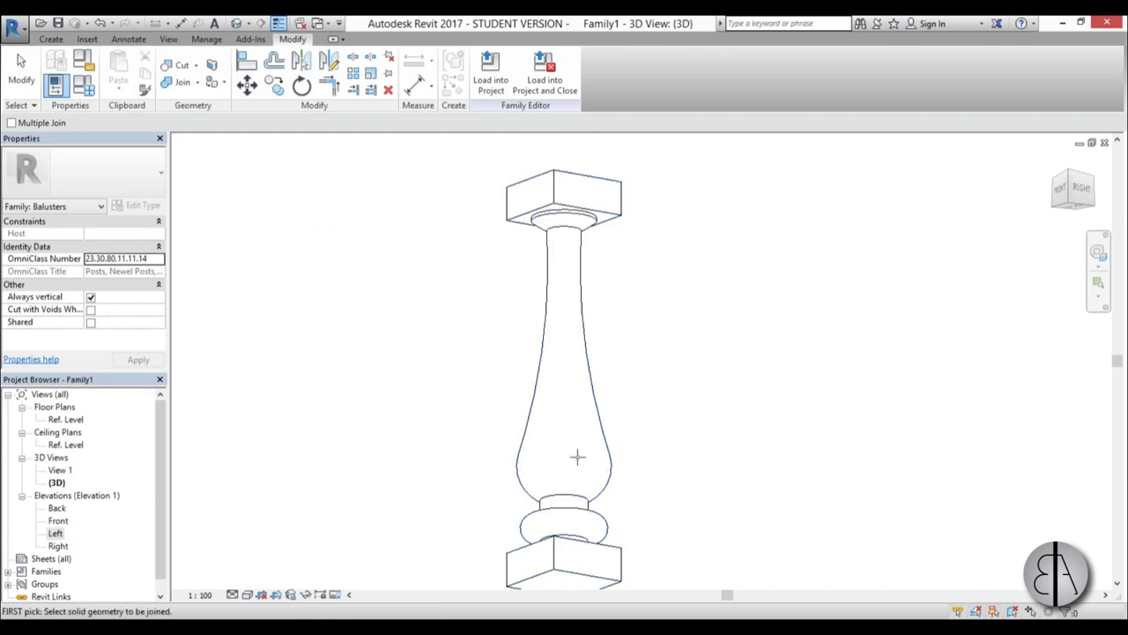
left_click(34, 81)
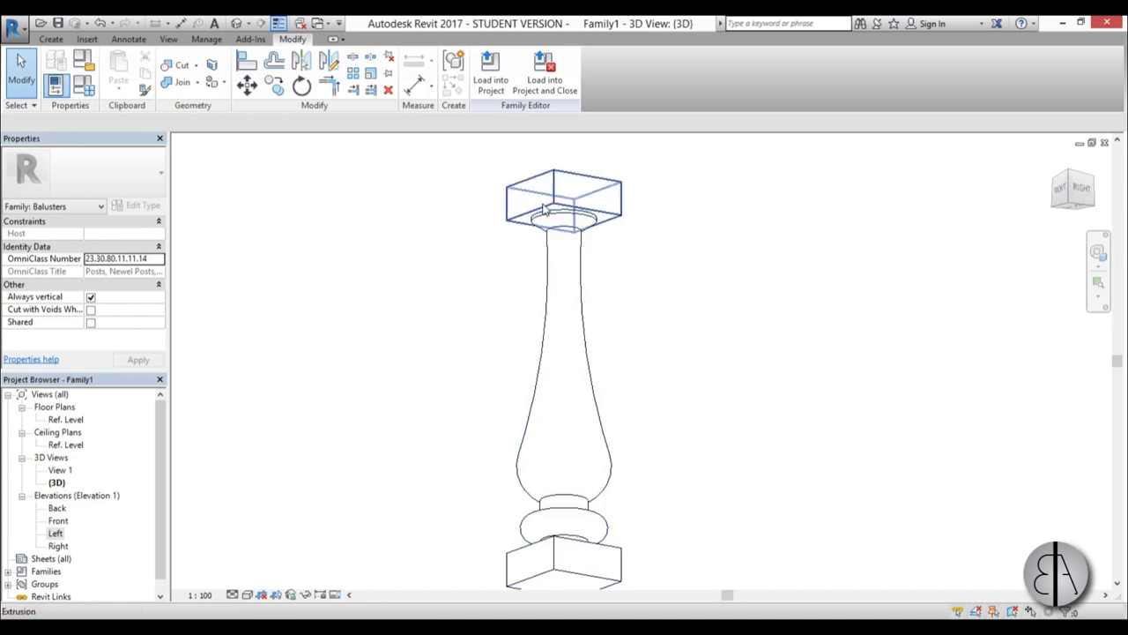
- Assign the Stone material from the Autodesk Materials library's Stone category to the joined baluster geometry
left_click(543, 208)
scroll(571, 370, "down", 2)
middle_click_drag(571, 370, 559, 402)
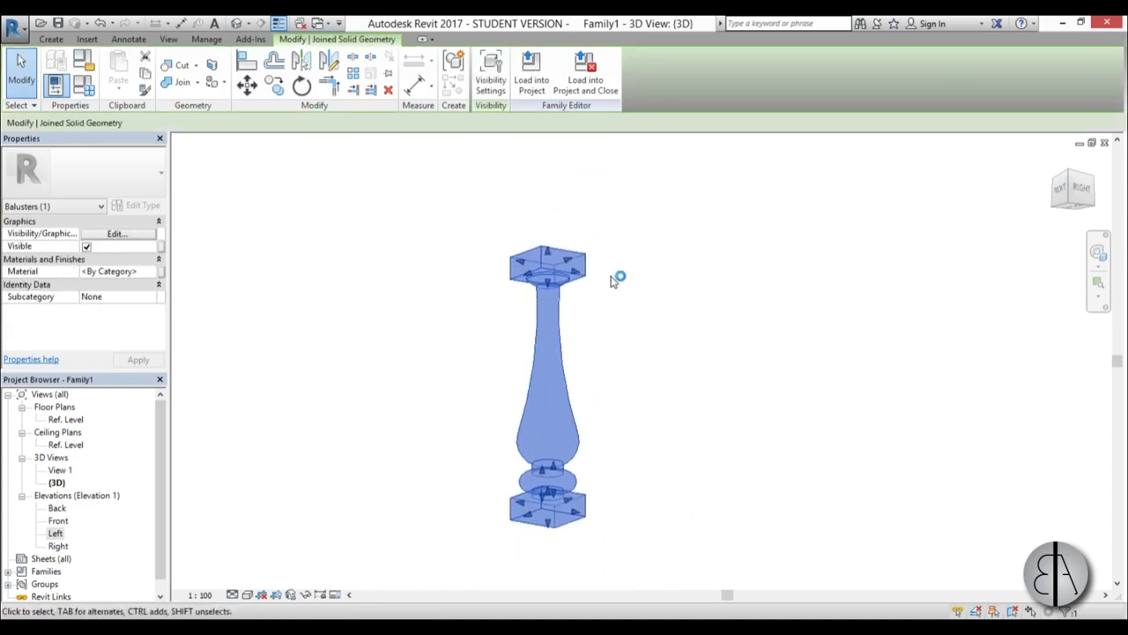
left_click(156, 272)
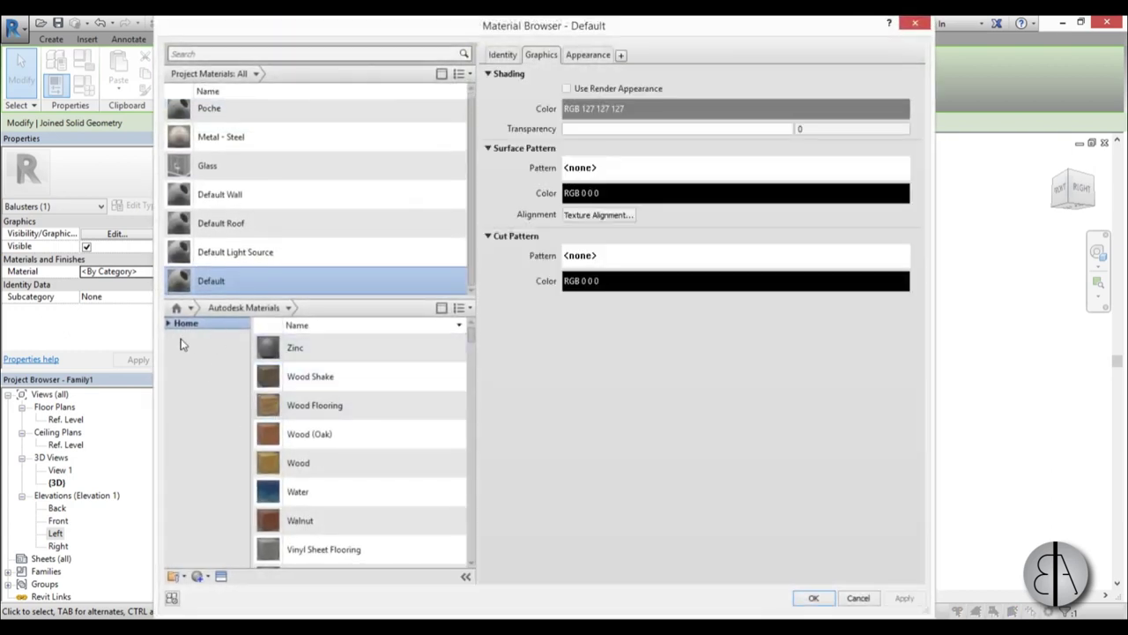
left_click(170, 324)
left_click(176, 347)
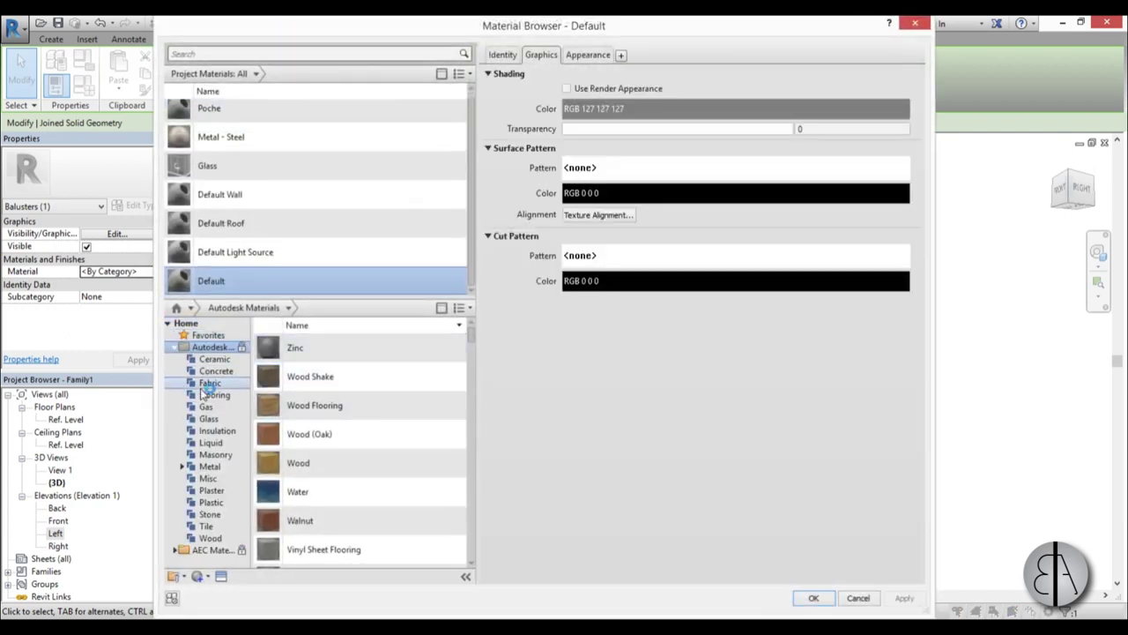
left_click(211, 514)
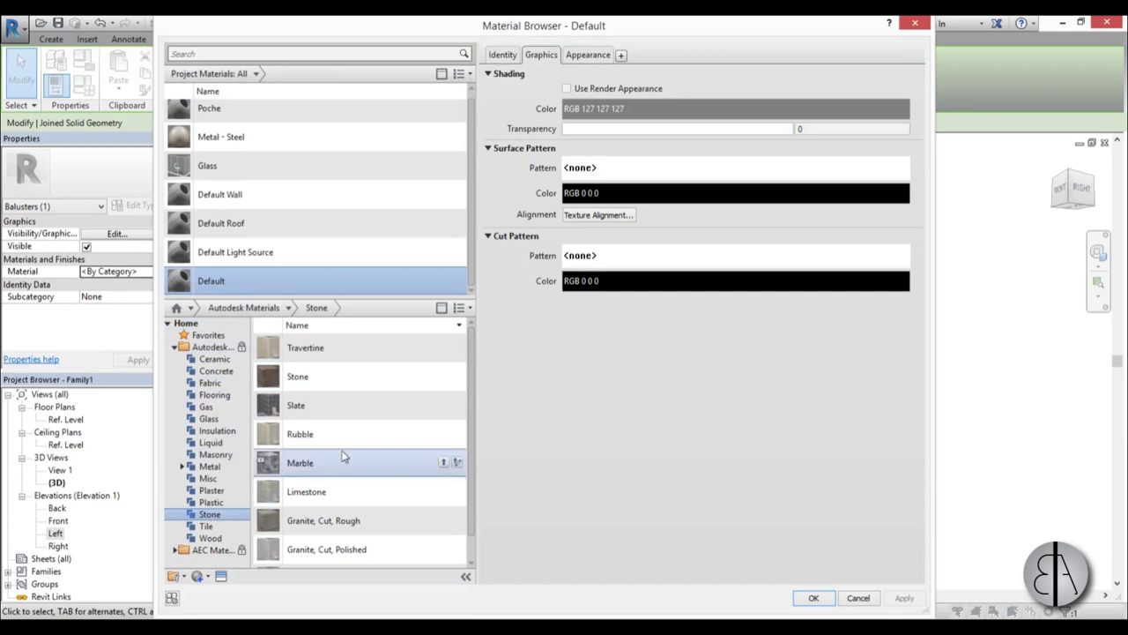
left_click(444, 377)
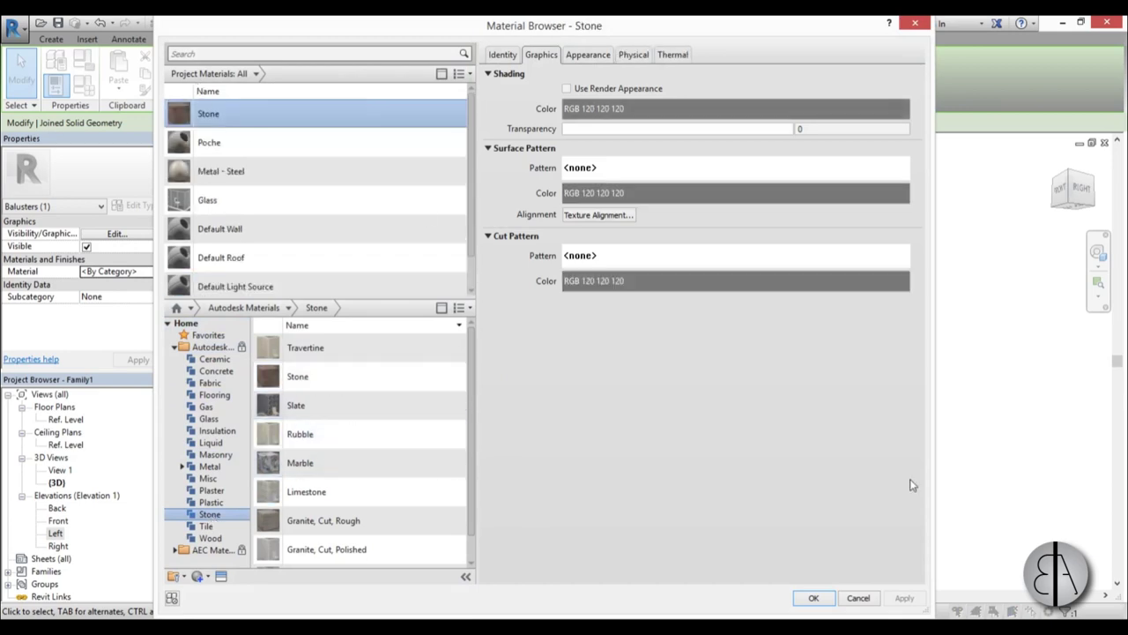
left_click(814, 598)
left_click(469, 409)
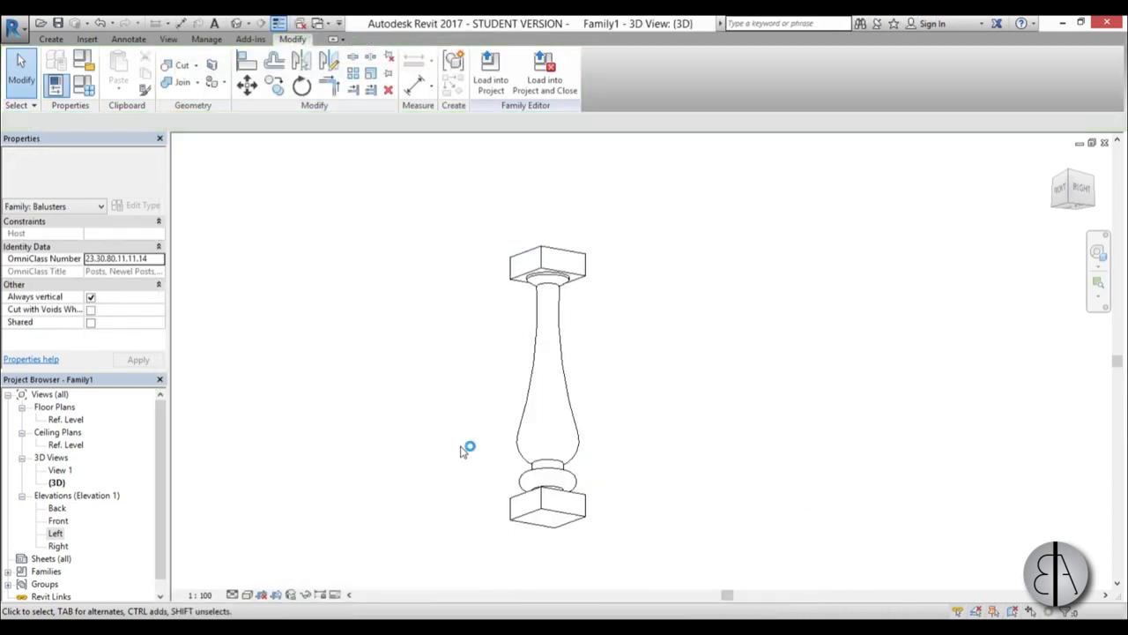
- Display the 3D view in the realistic visual style and inspect the stone texture on the baluster
left_click(247, 594)
left_click(264, 564)
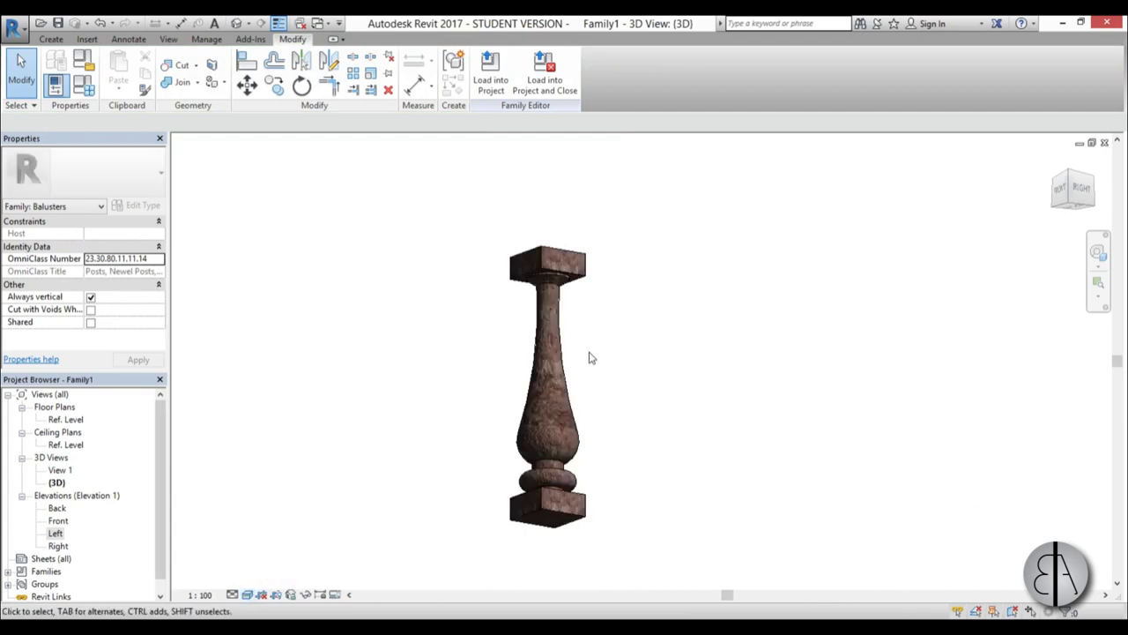
scroll(559, 478, "up", 3)
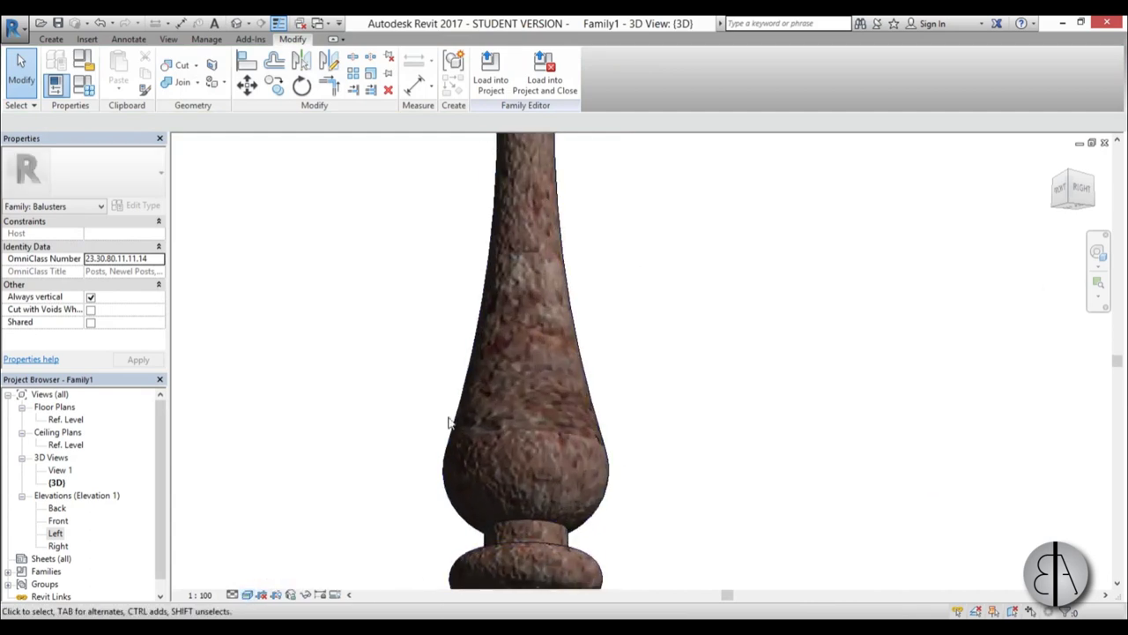
scroll(480, 476, "down", 3)
middle_click_drag(480, 476, 516, 473)
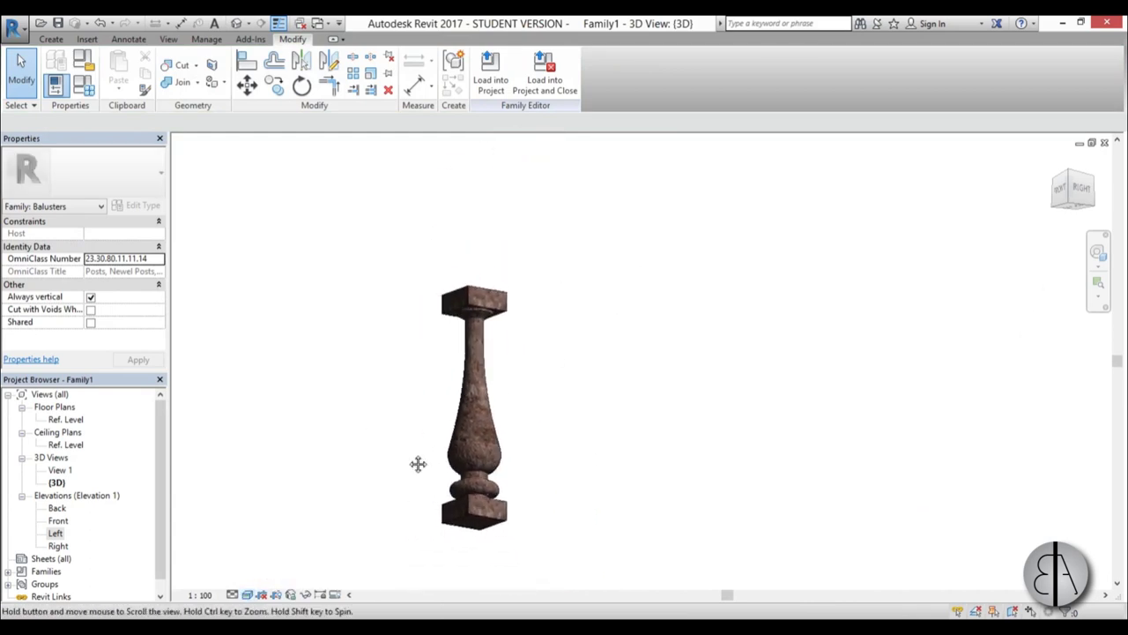
middle_click_drag(413, 301, 441, 270)
scroll(493, 457, "up", 1)
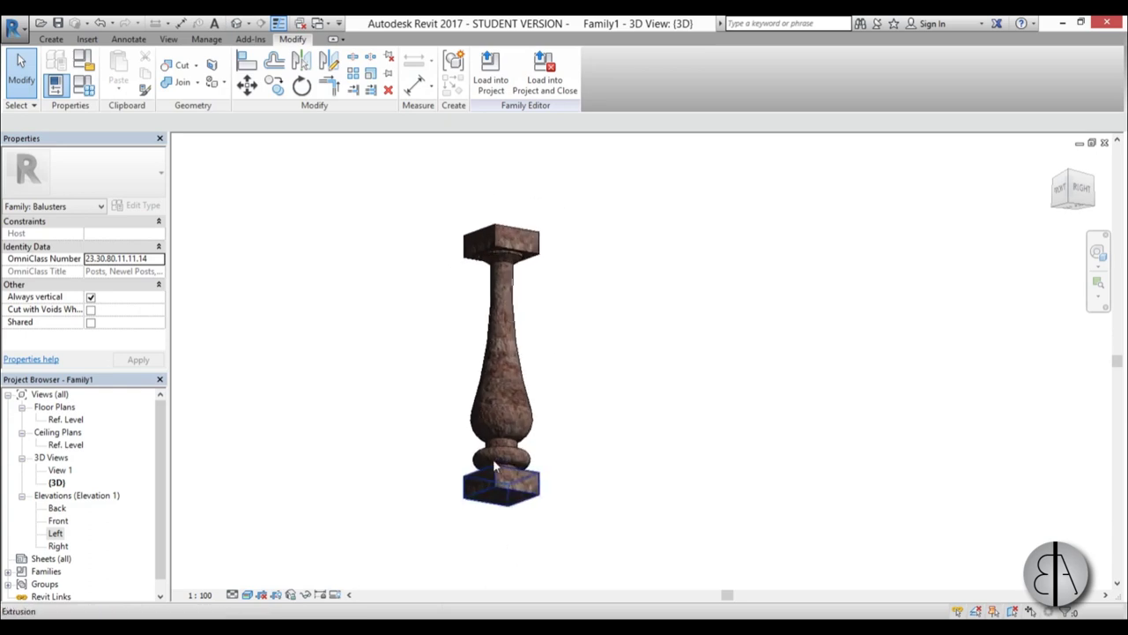
- Create a new family from the Metric Profile-Rail template
left_click(15, 30)
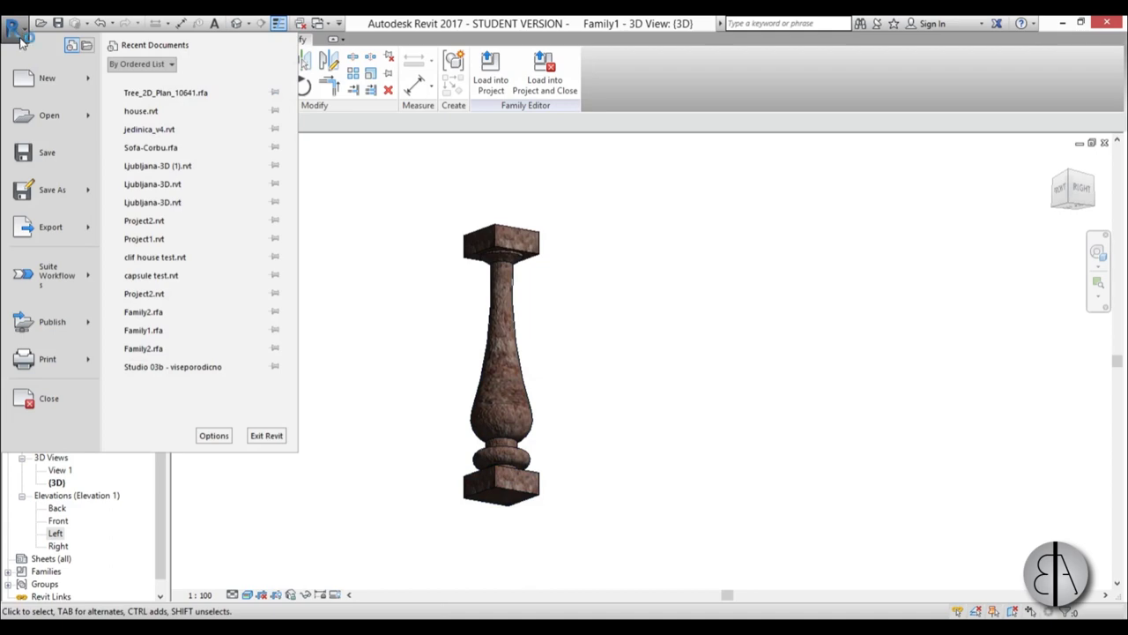
mouse_move(42, 88)
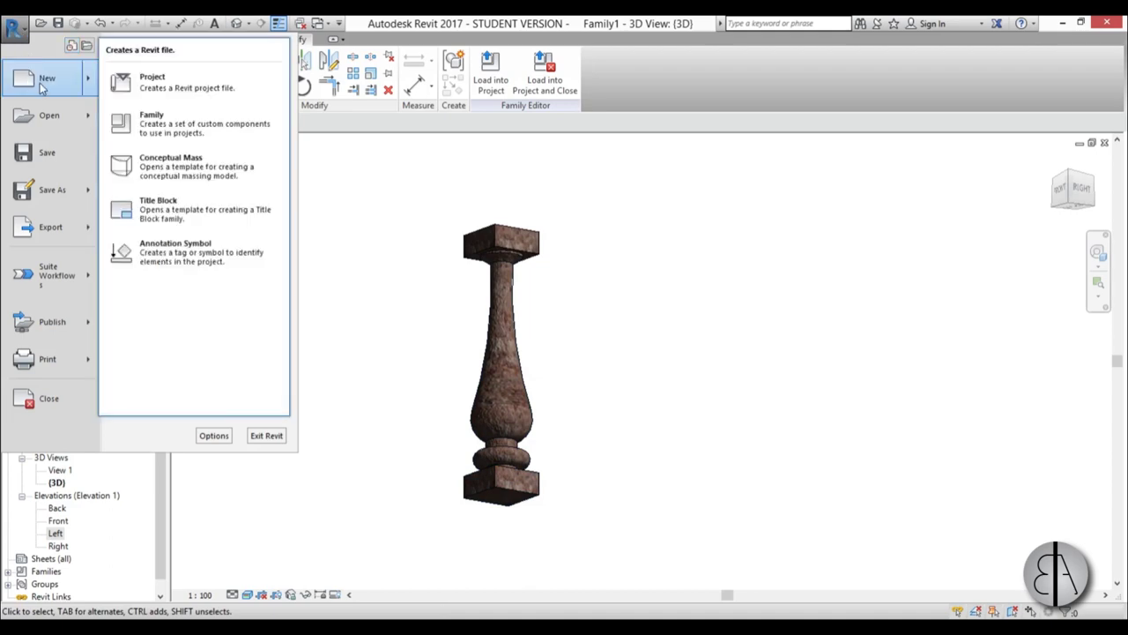
left_click(184, 127)
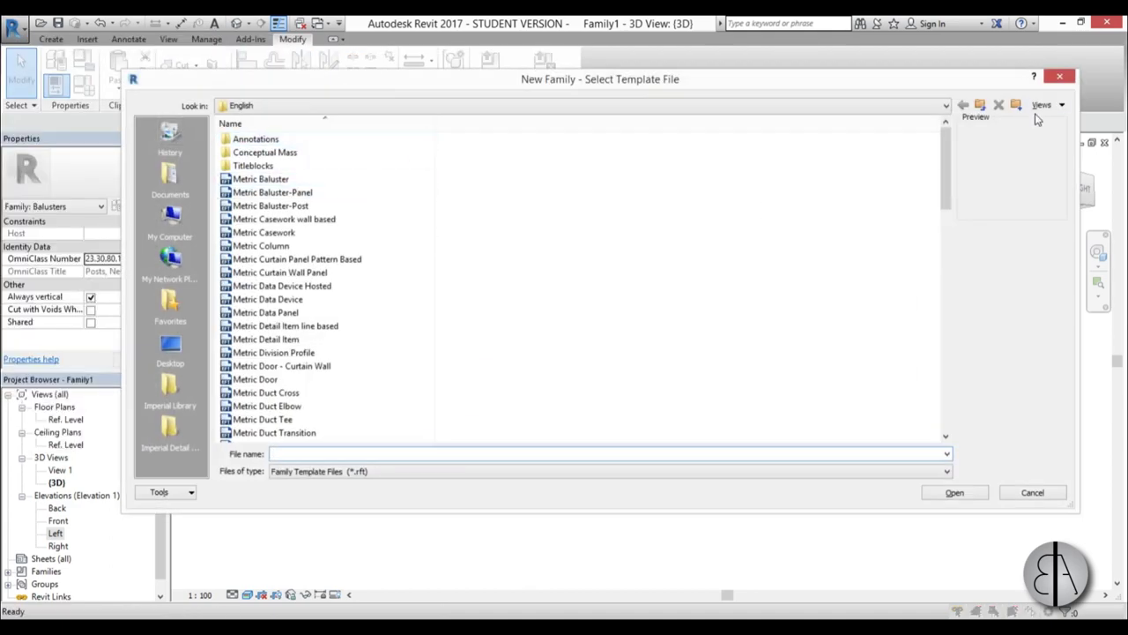
left_click_drag(949, 148, 950, 326)
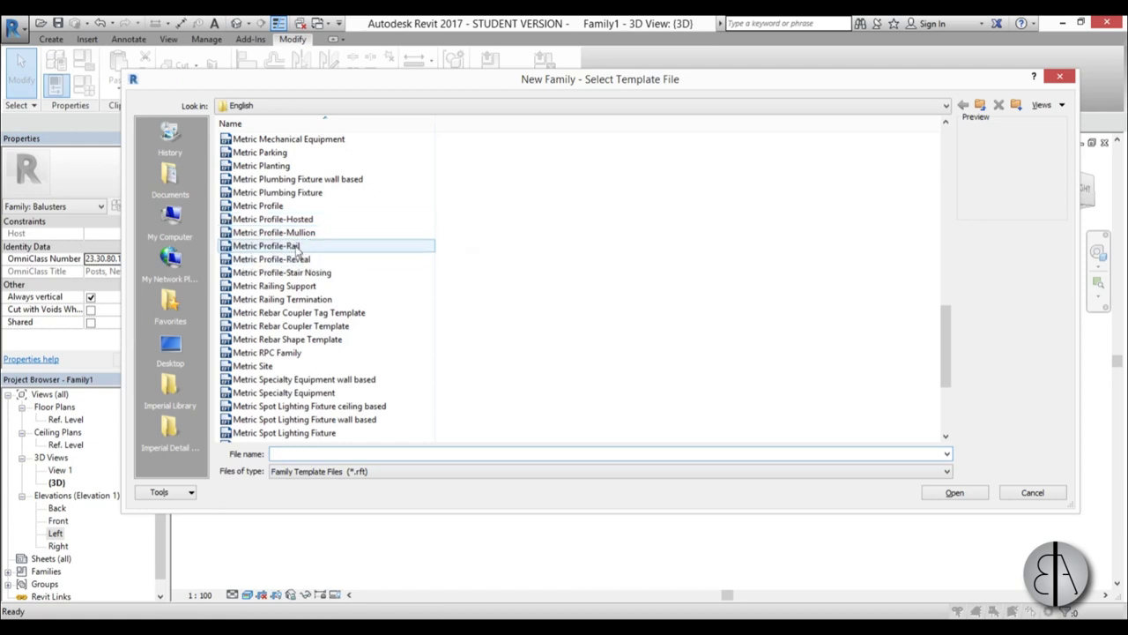
left_click(296, 248)
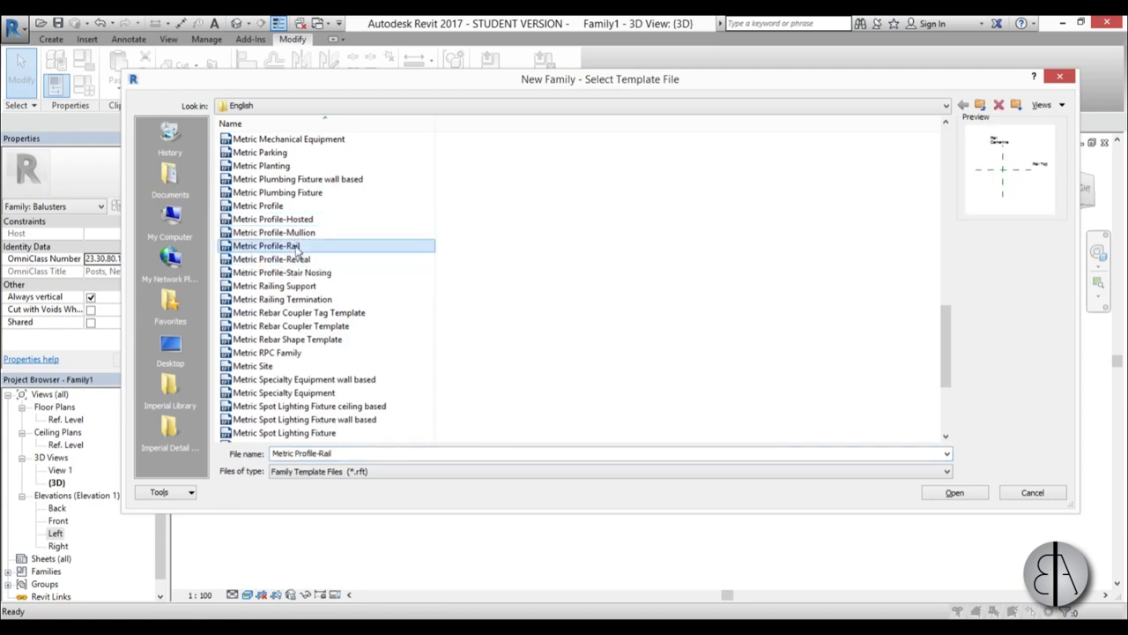
left_click(953, 497)
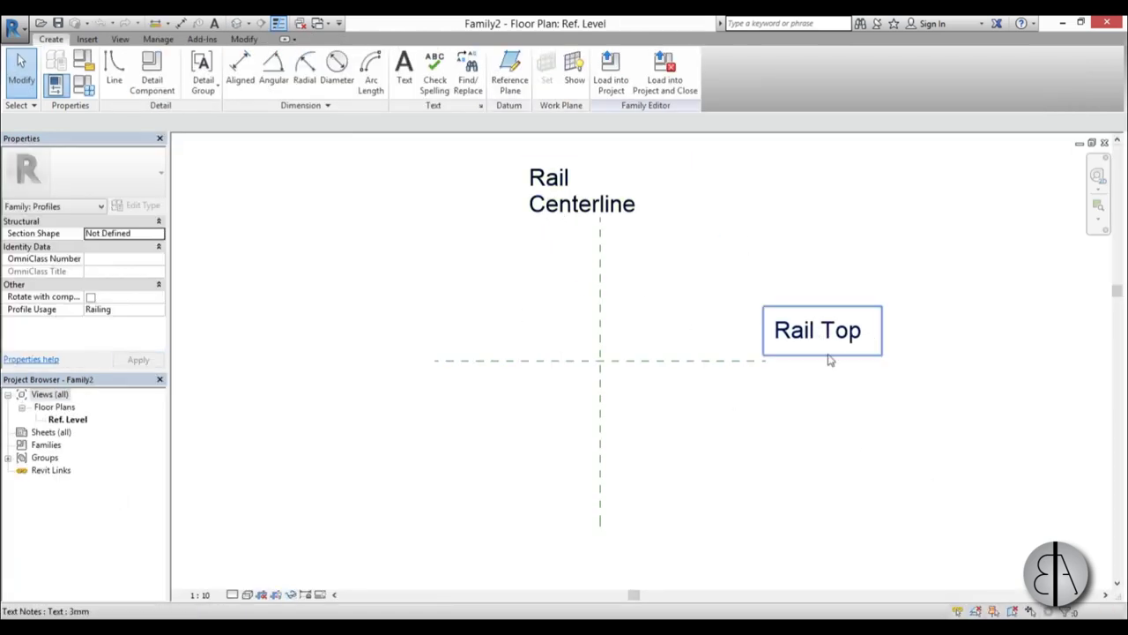
- Draw a rectangle about 160 mm wide and 44 mm high, standing on the Rail Top line and centered on the rail centerline
scroll(654, 361, "up", 2)
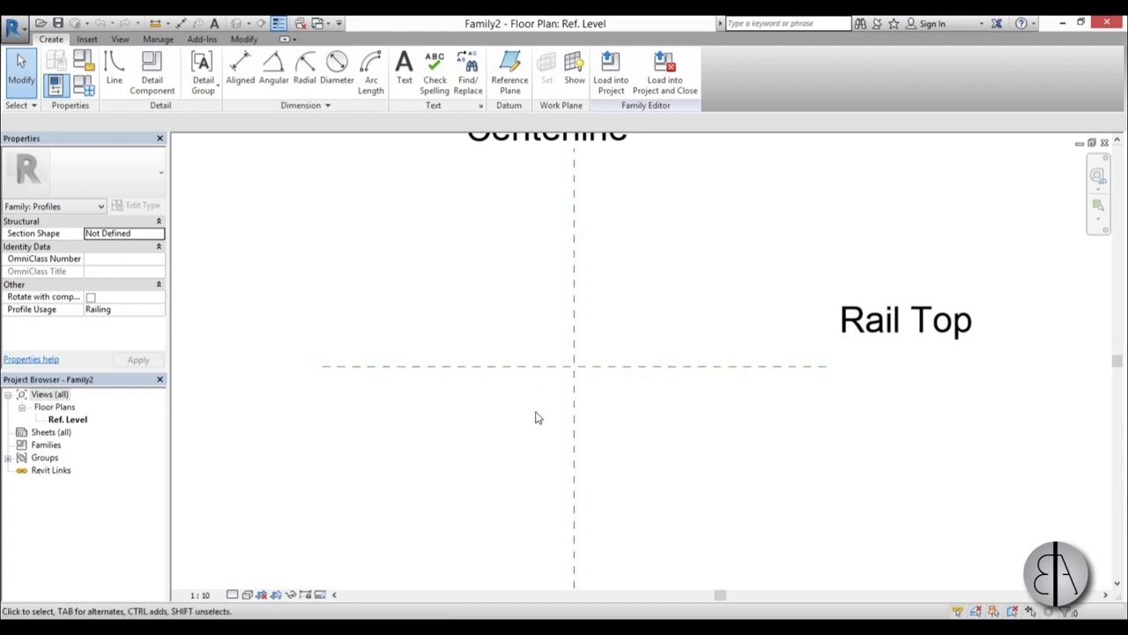
scroll(574, 356, "up", 3)
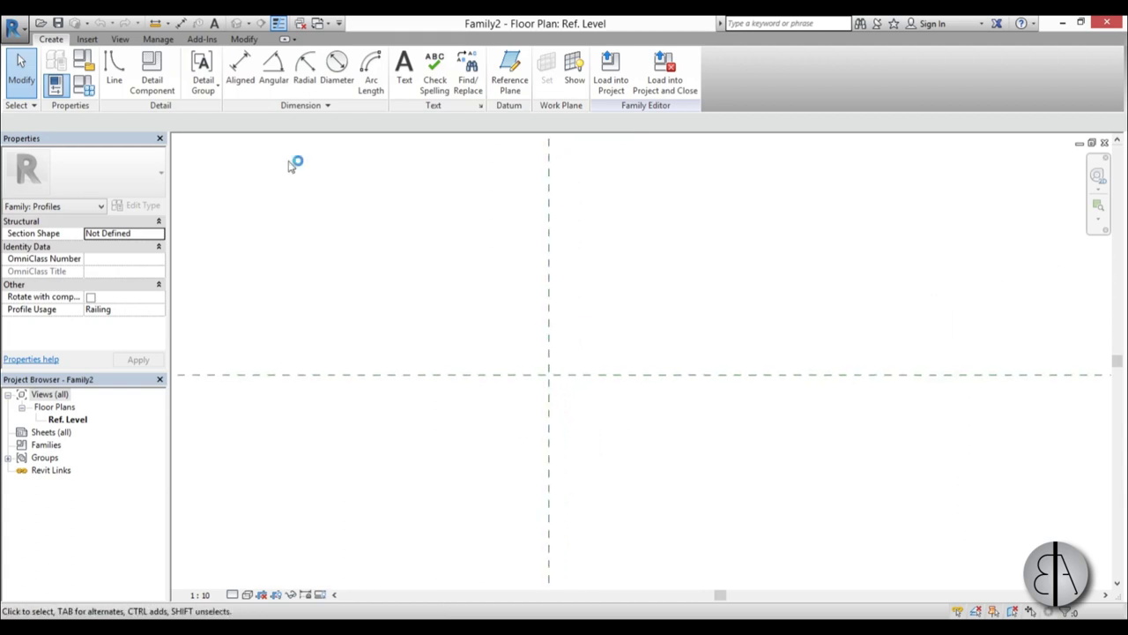
left_click(113, 68)
left_click(497, 57)
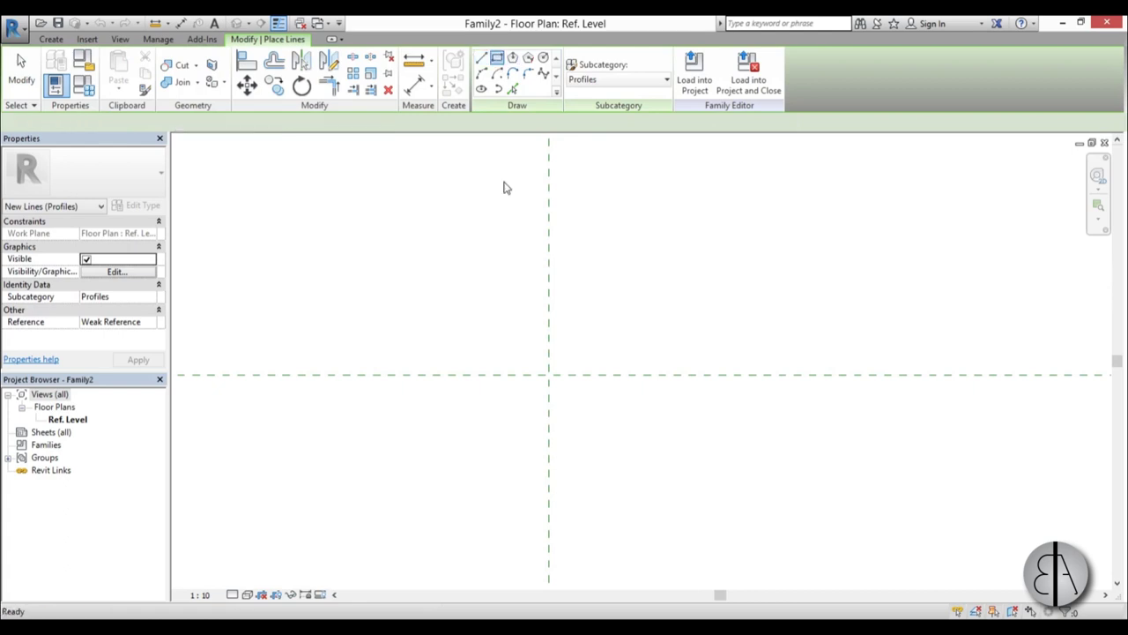
left_click(393, 289)
left_click(704, 374)
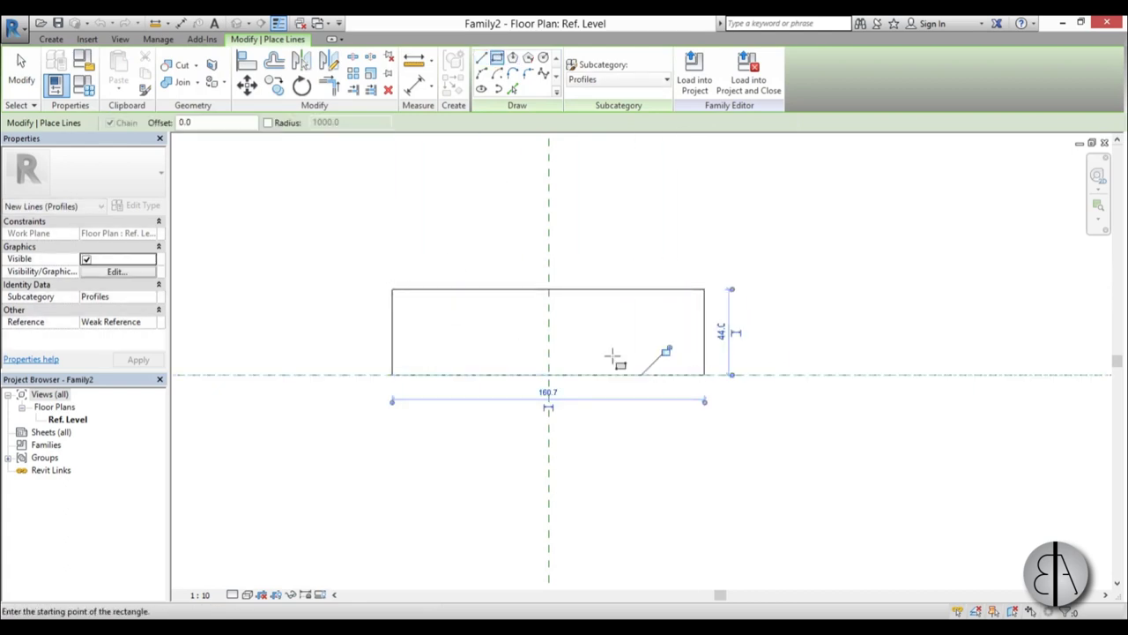
key("Escape")
key("Escape")
- Set the rectangle's right edge 80 mm from the rail centerline and its overall width to 160 mm
left_click(702, 345)
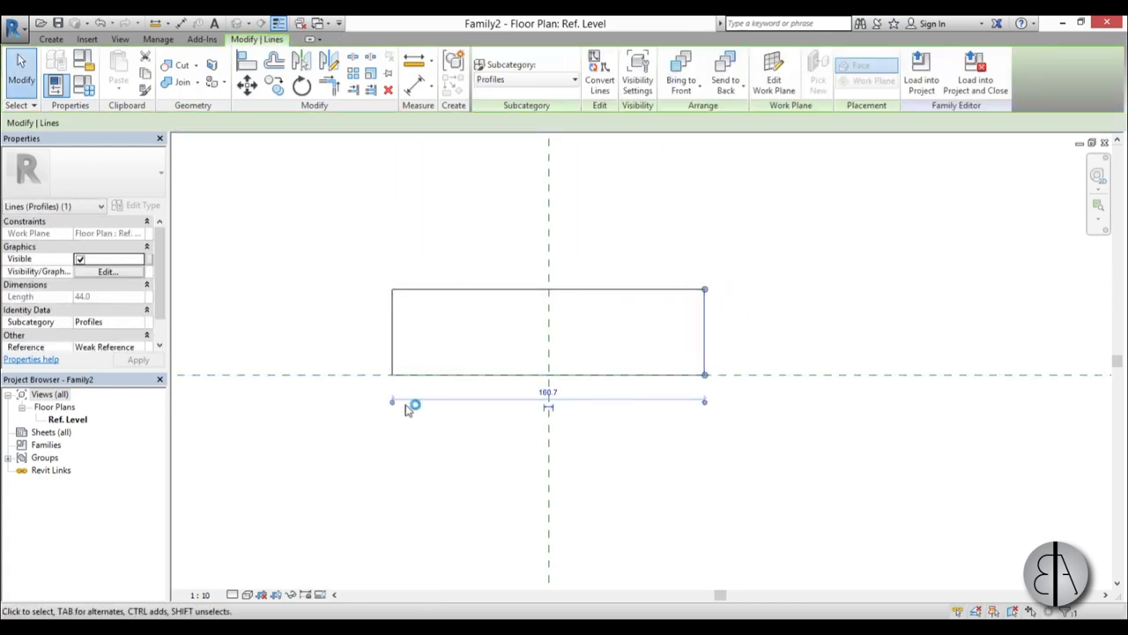
left_click_drag(393, 402, 548, 386)
left_click(626, 393)
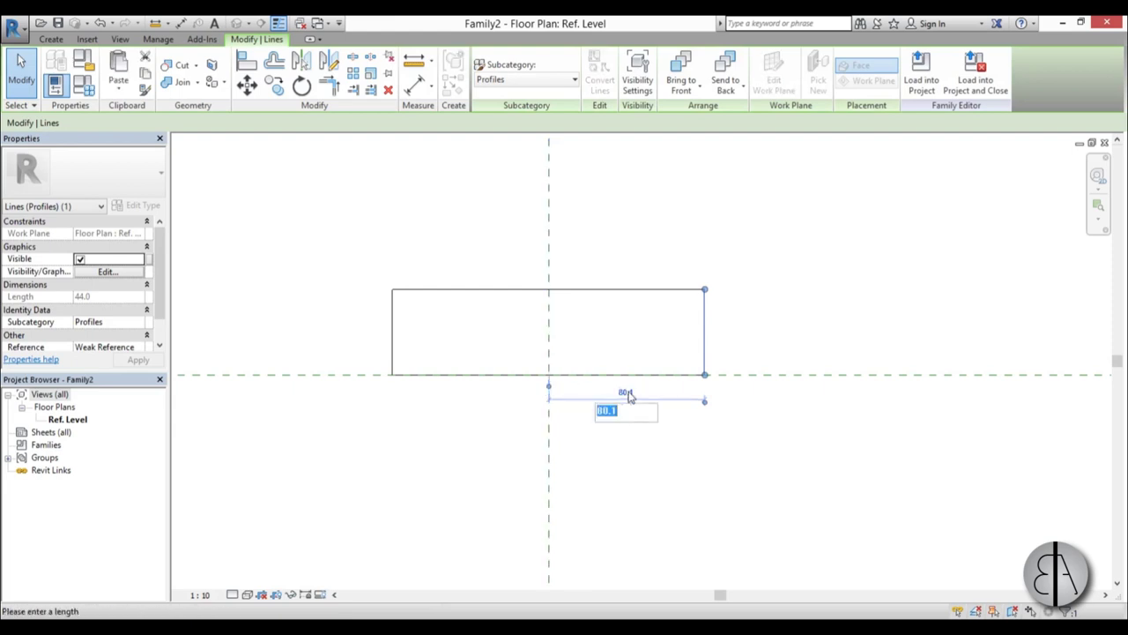
type("80")
key("Return")
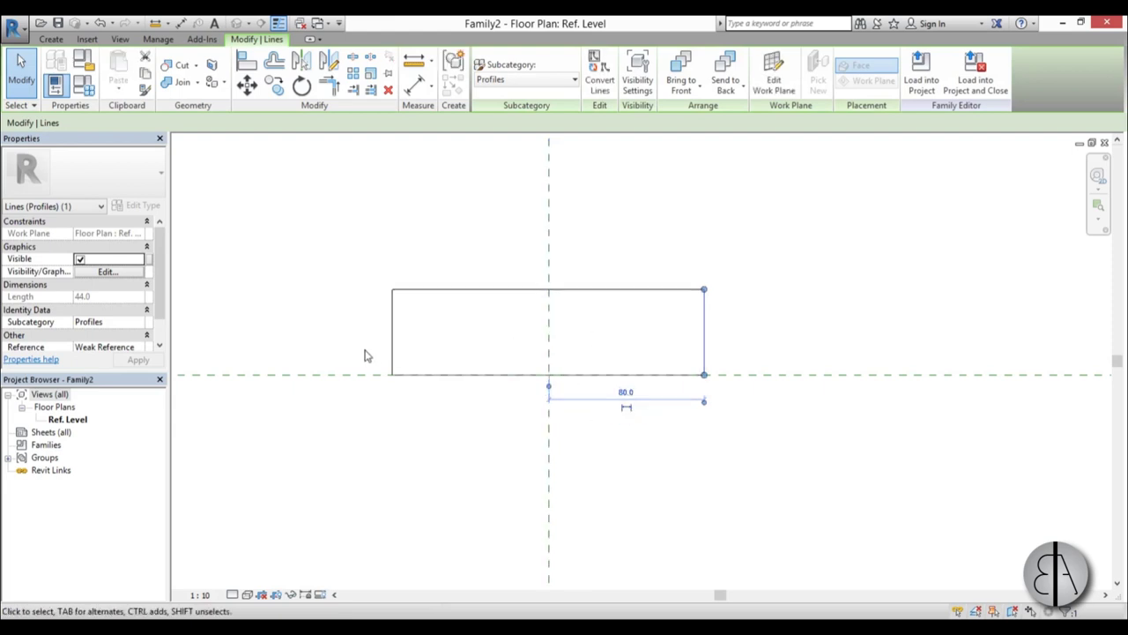
left_click(392, 353)
left_click(532, 255)
type("1")
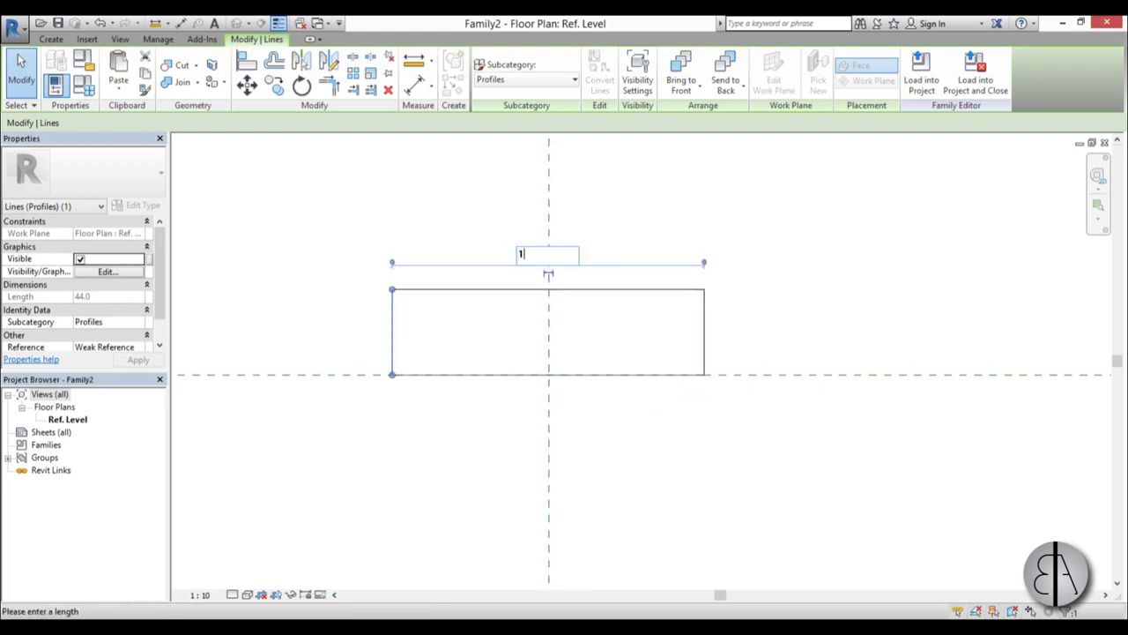
type("60")
key("Return")
left_click(454, 204)
- Change the family's length units to centimeters
key("u")
key("n")
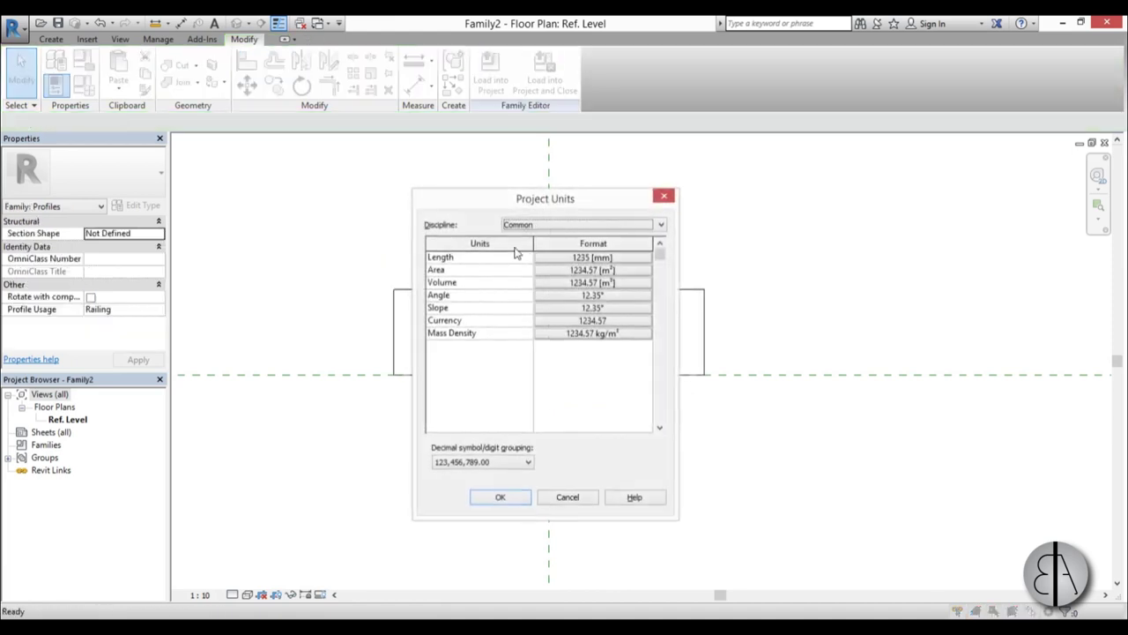
left_click(609, 258)
left_click(549, 287)
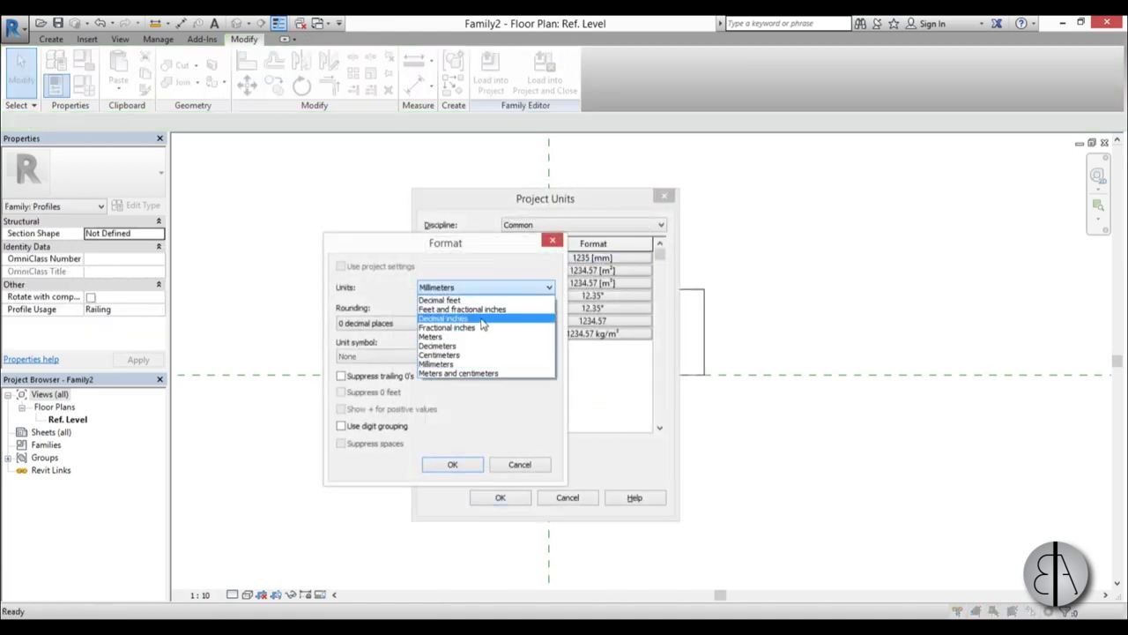
left_click(451, 363)
left_click(454, 465)
left_click(501, 497)
- Set the rectangle's height to 6 cm by moving its upper edge, and delete the permanent height dimension
scroll(608, 401, "down", 2)
scroll(590, 322, "up", 3)
left_click(588, 320)
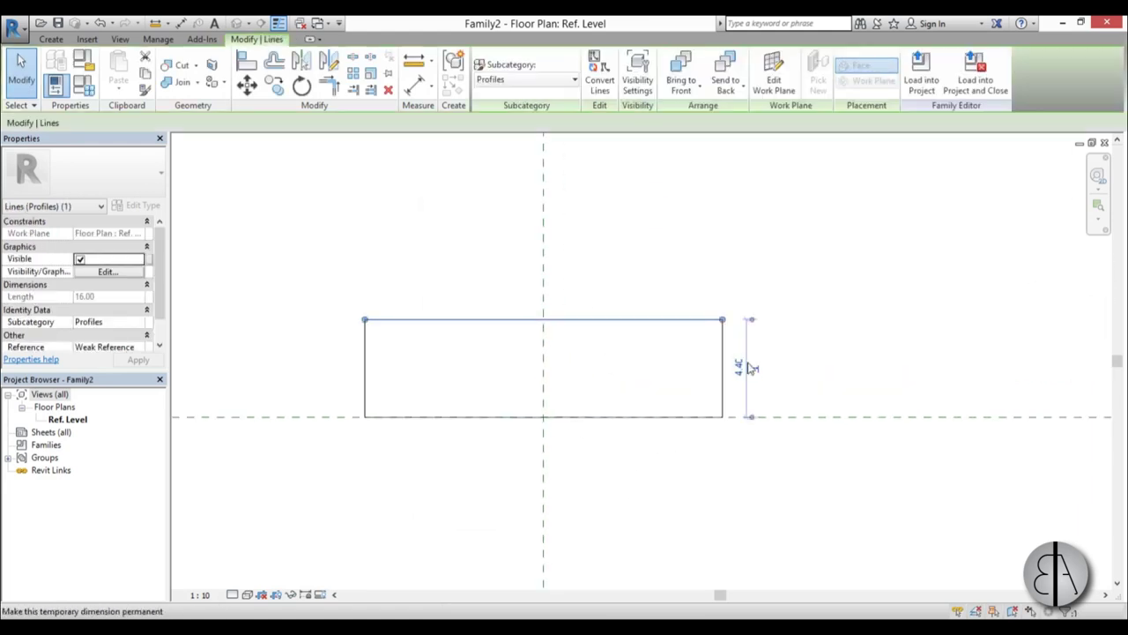
left_click(727, 369)
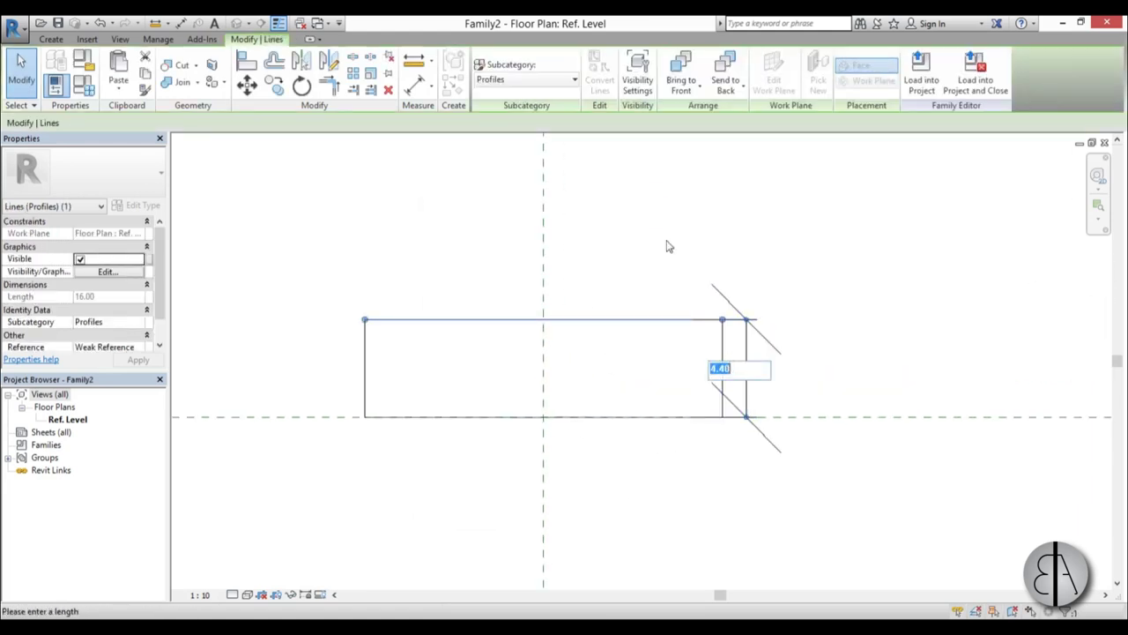
type("6")
key("Return")
left_click(667, 246)
left_click(747, 353)
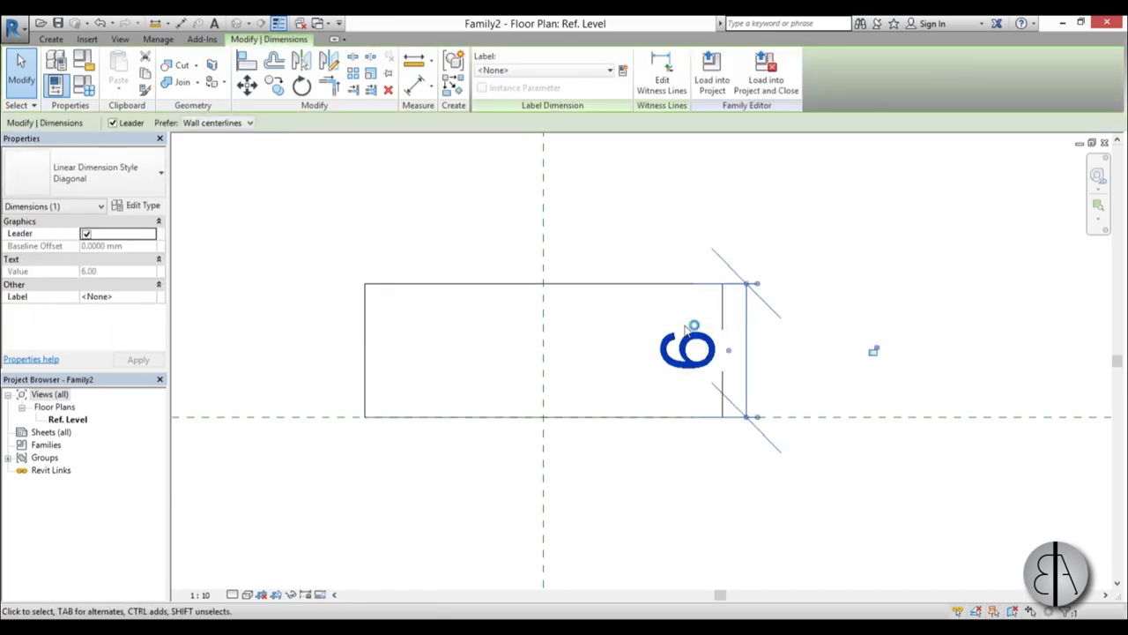
key("Delete")
scroll(617, 220, "up", 1)
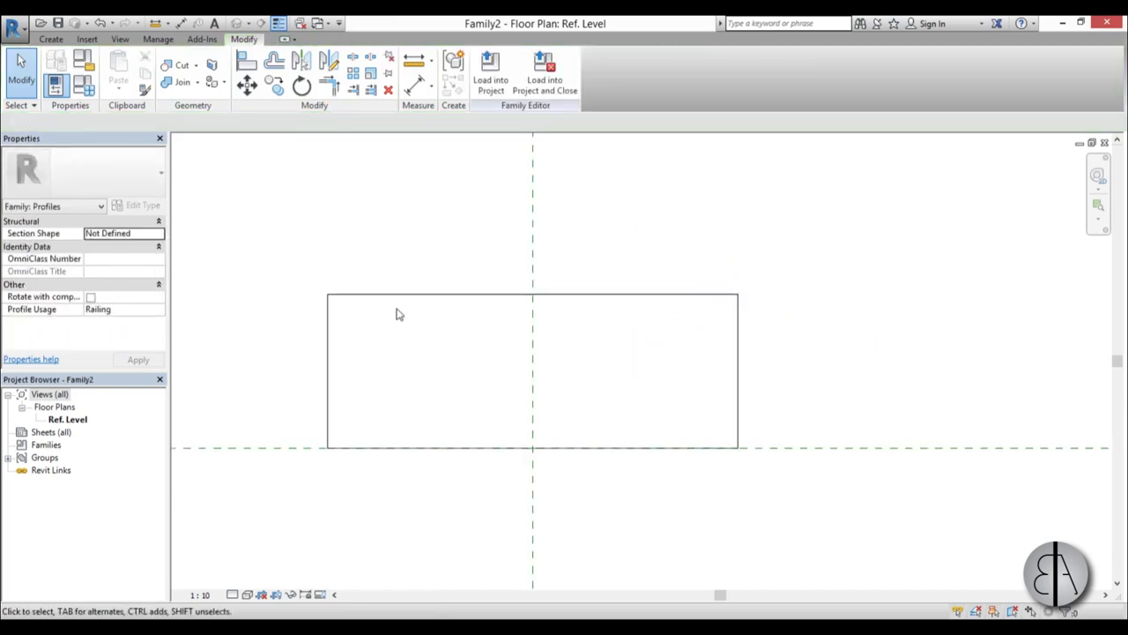
- Round both upper corners of the rectangle with fillet arcs of 2.5 cm radius
left_click(50, 39)
left_click(109, 66)
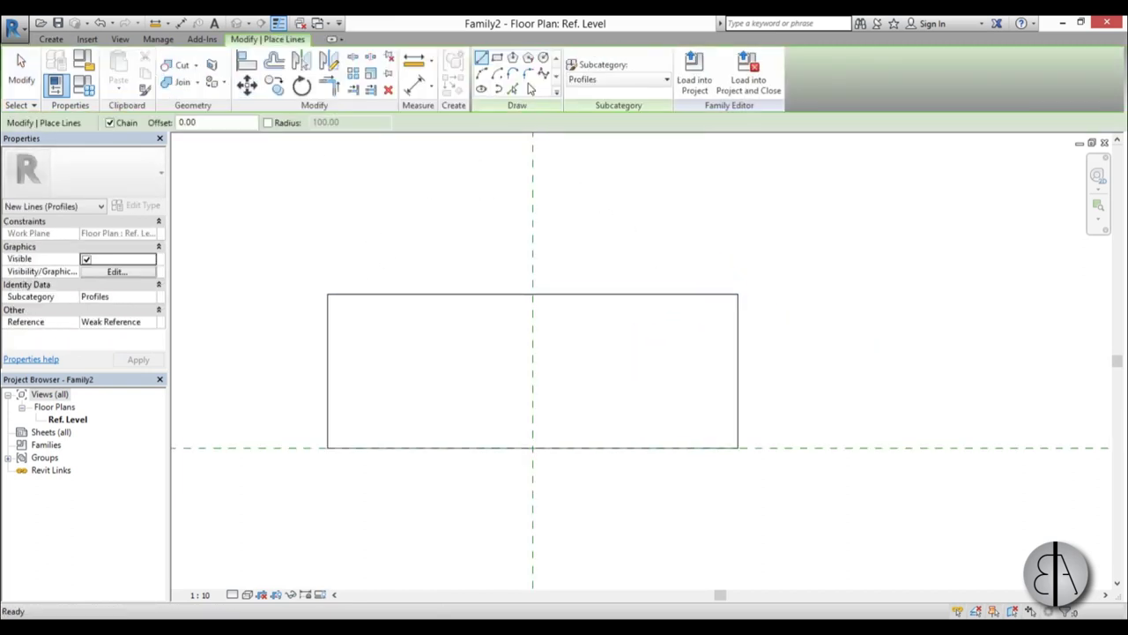
left_click(528, 73)
left_click(326, 320)
left_click(350, 295)
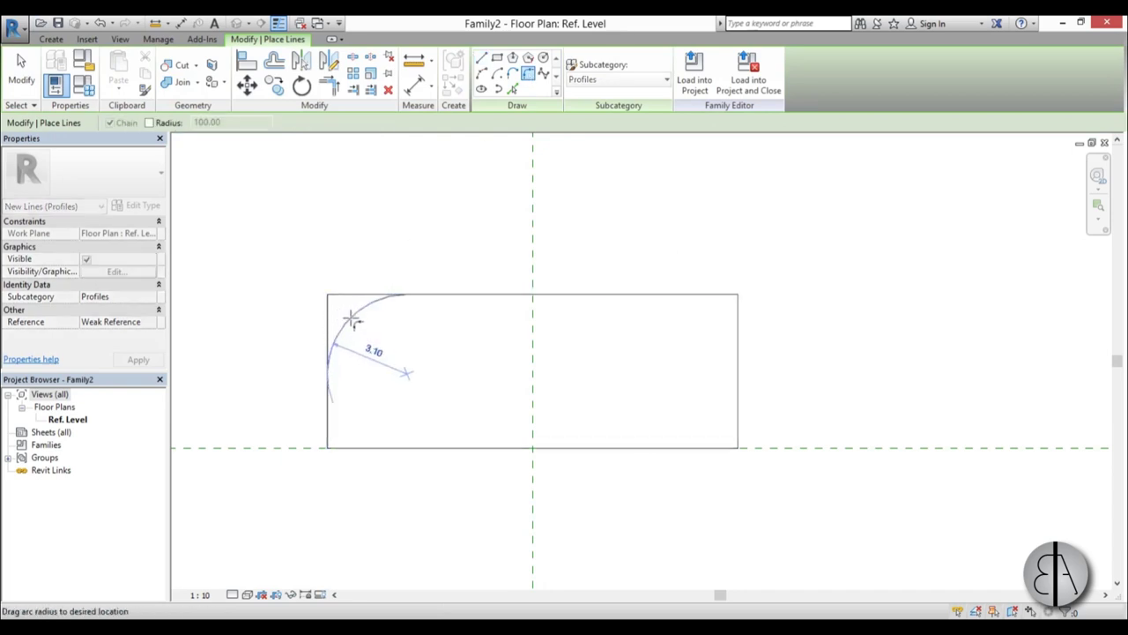
left_click(344, 315)
left_click(732, 308)
left_click(726, 298)
left_click(718, 325)
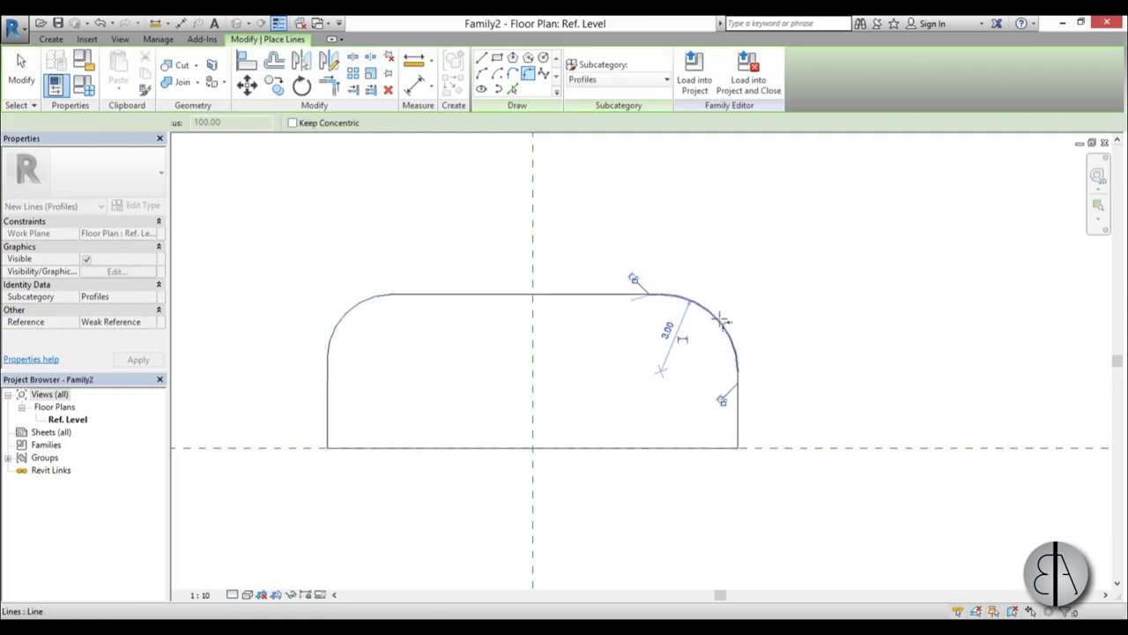
type("2.5")
key("Return")
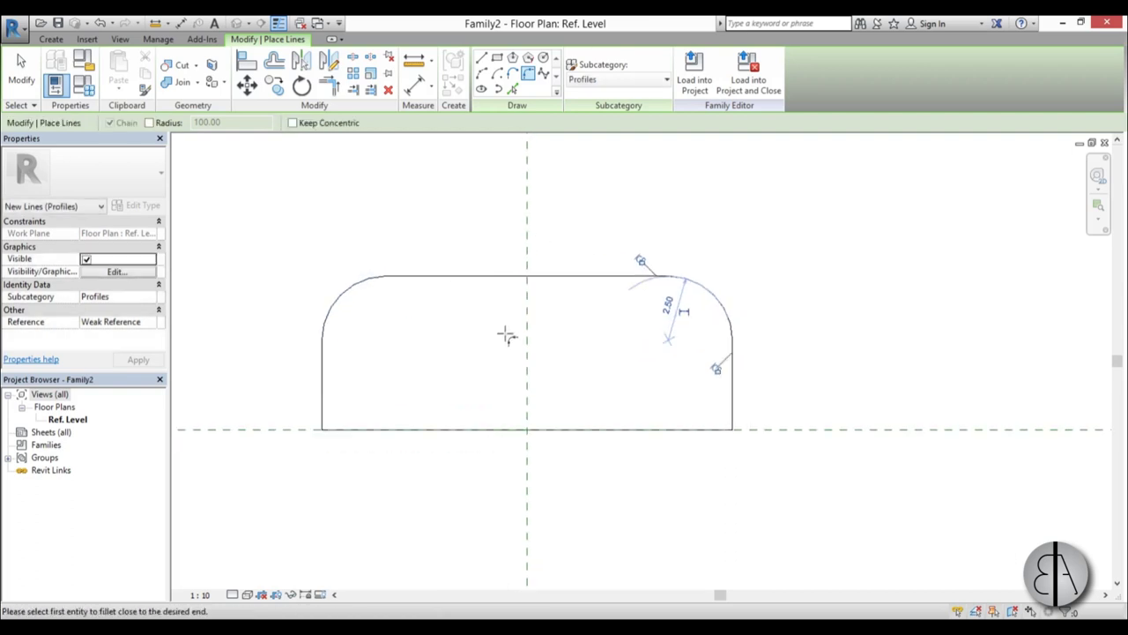
- Draw a three-line notch about 0.8 cm deep inward from the profile's left edge, its upper line about 2.2 cm above the base
scroll(314, 357, "up", 1)
left_click(481, 58)
left_click(351, 379)
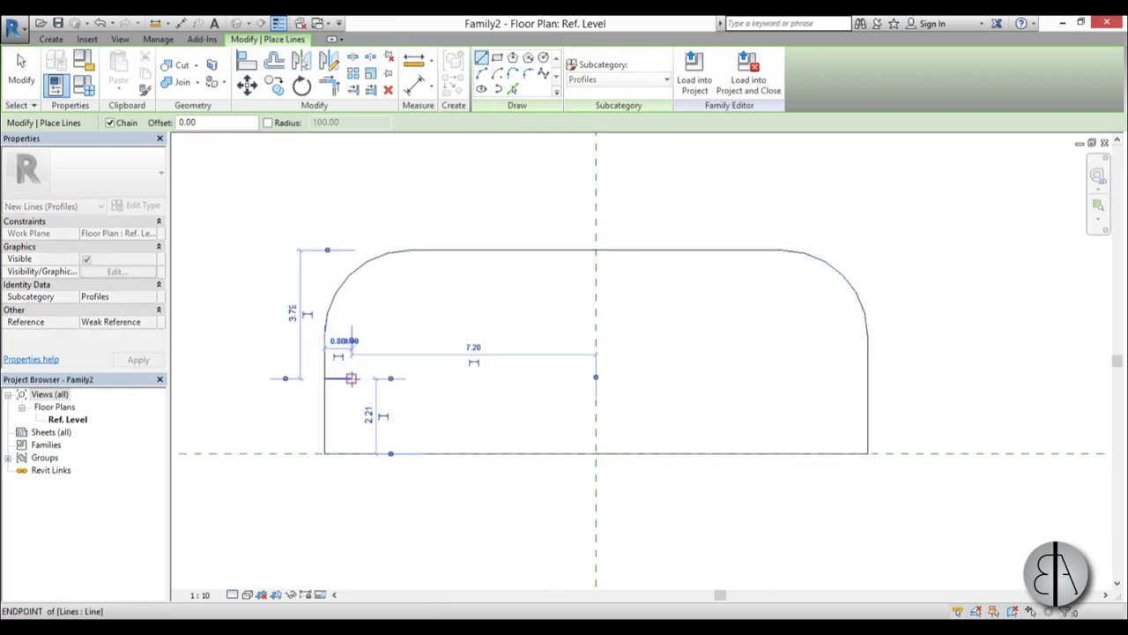
left_click(351, 412)
left_click(324, 412)
key("Escape")
key("Escape")
- Mirror the notch lines about the vertical rail centerline onto the opposite edge of the profile
left_click_drag(316, 370, 361, 421)
key("m")
key("m")
left_click(596, 364)
left_click(405, 408)
- Split the profile's vertical side edges between the upper and lower notch lines
key("s")
key("l")
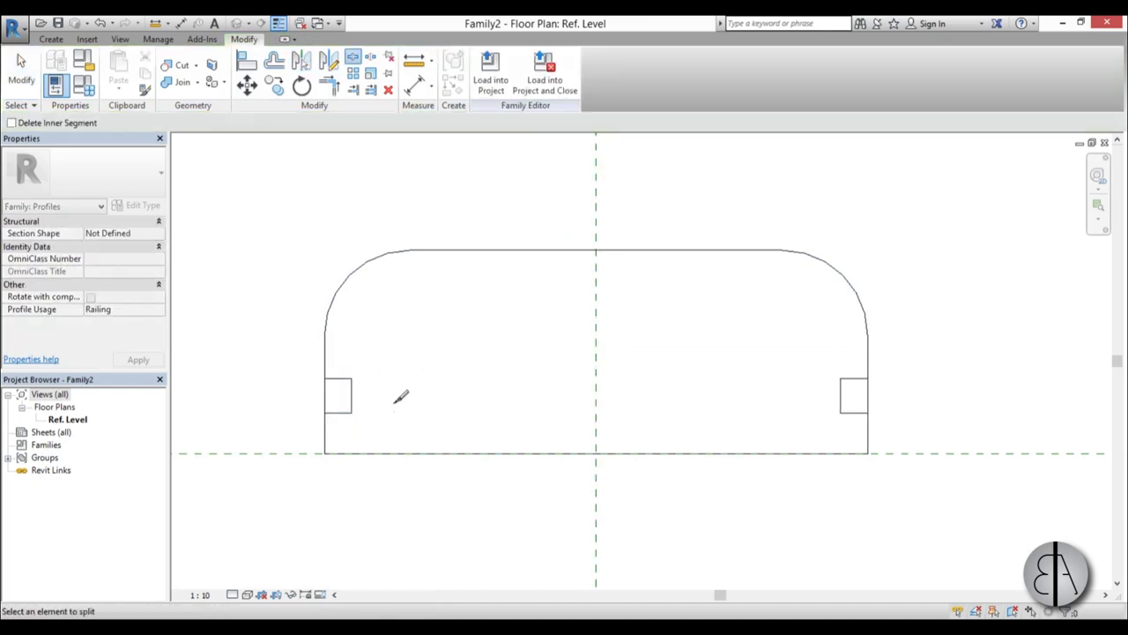
left_click(324, 402)
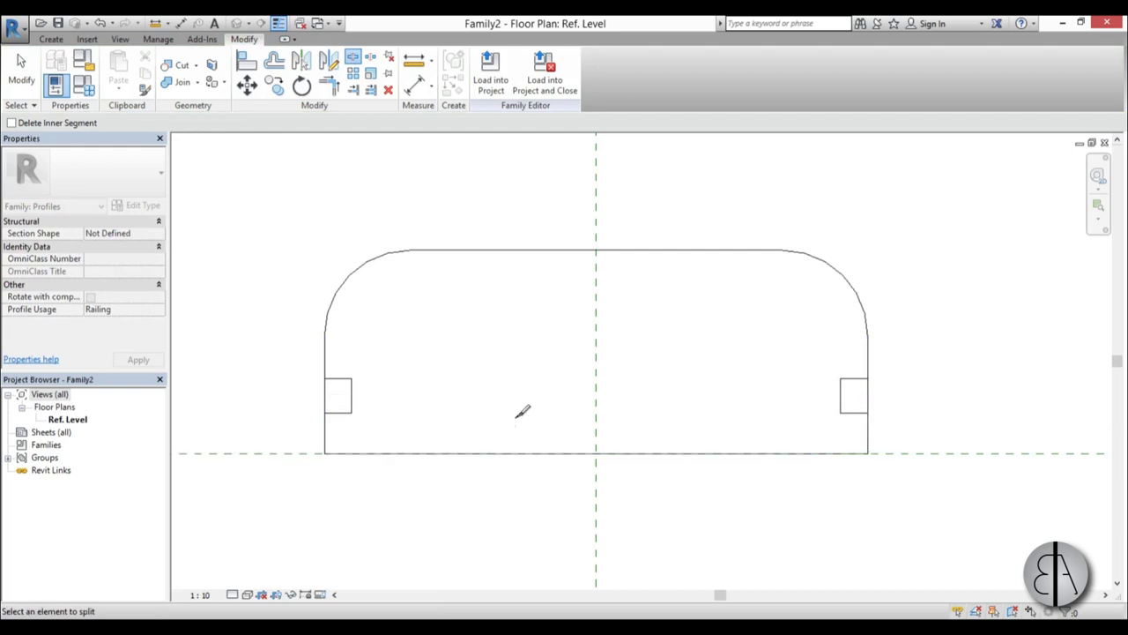
key("Escape")
- Trim the split side edges to the notch lines on both sides so the profile forms one continuous outline
key("t")
key("r")
left_click(337, 411)
left_click(324, 432)
left_click(324, 362)
left_click(339, 379)
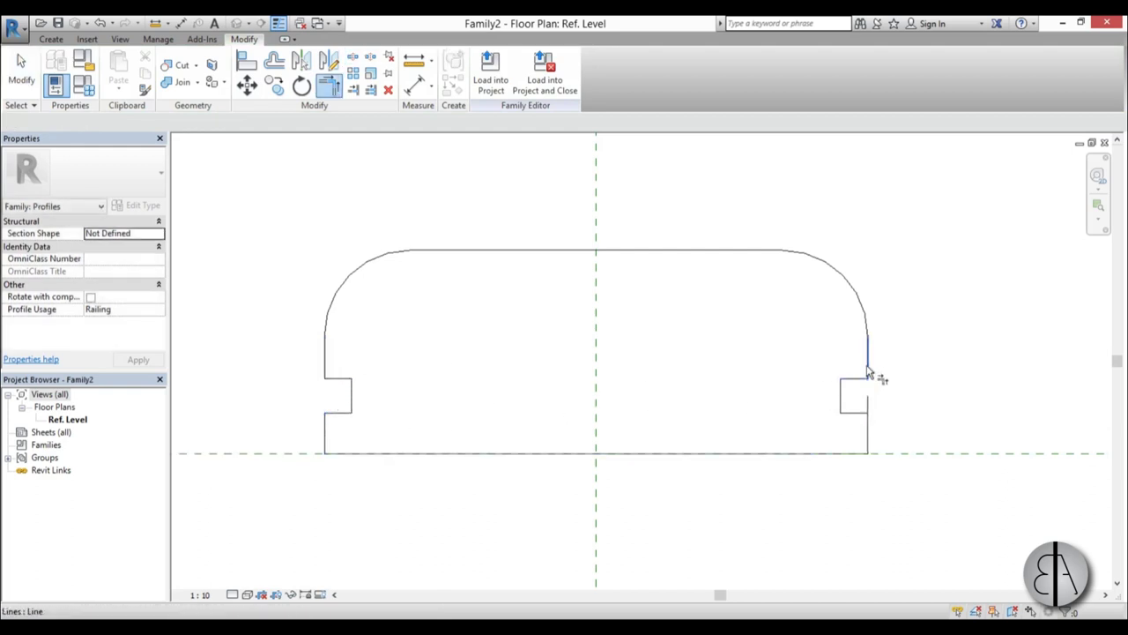
scroll(588, 357, "down", 3)
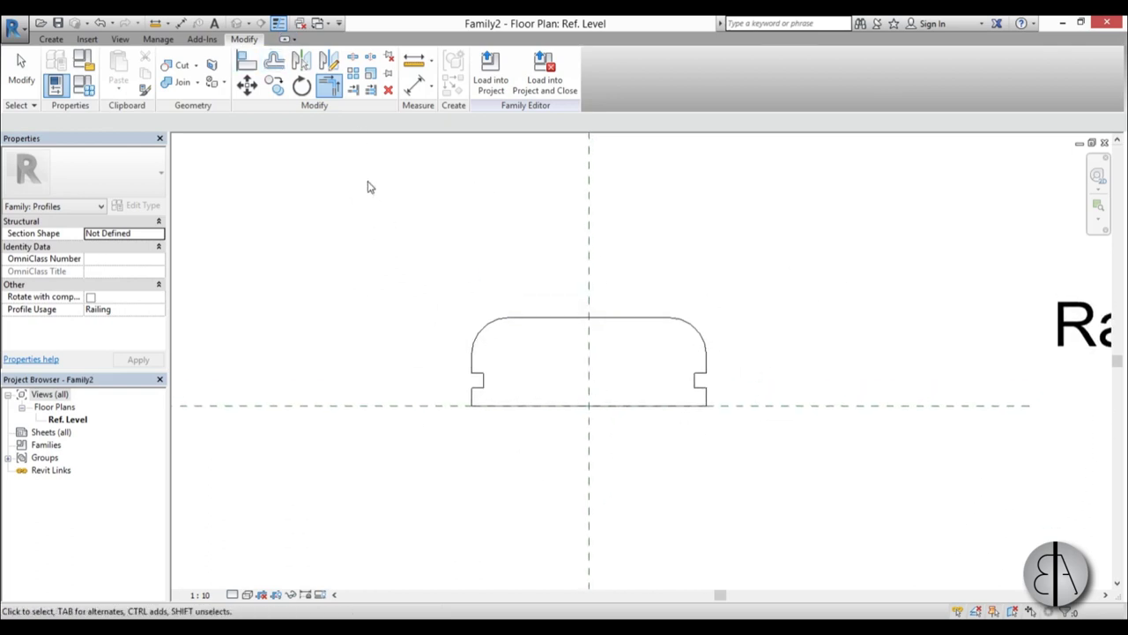
key("Escape")
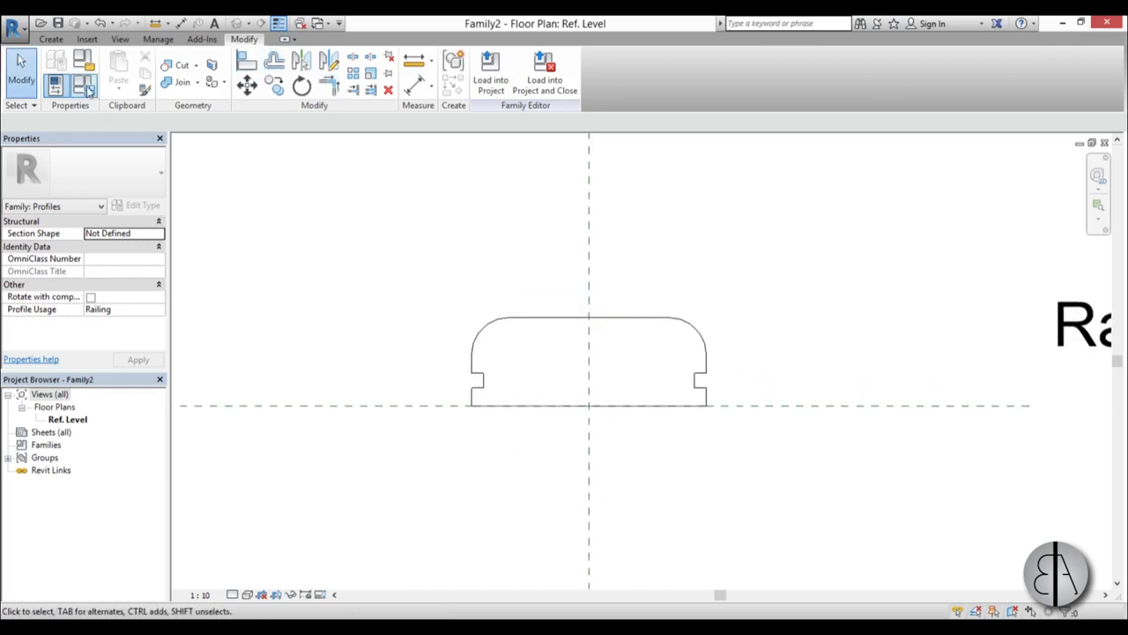
- Create another new family from the Metric Profile-Rail template
left_click(15, 28)
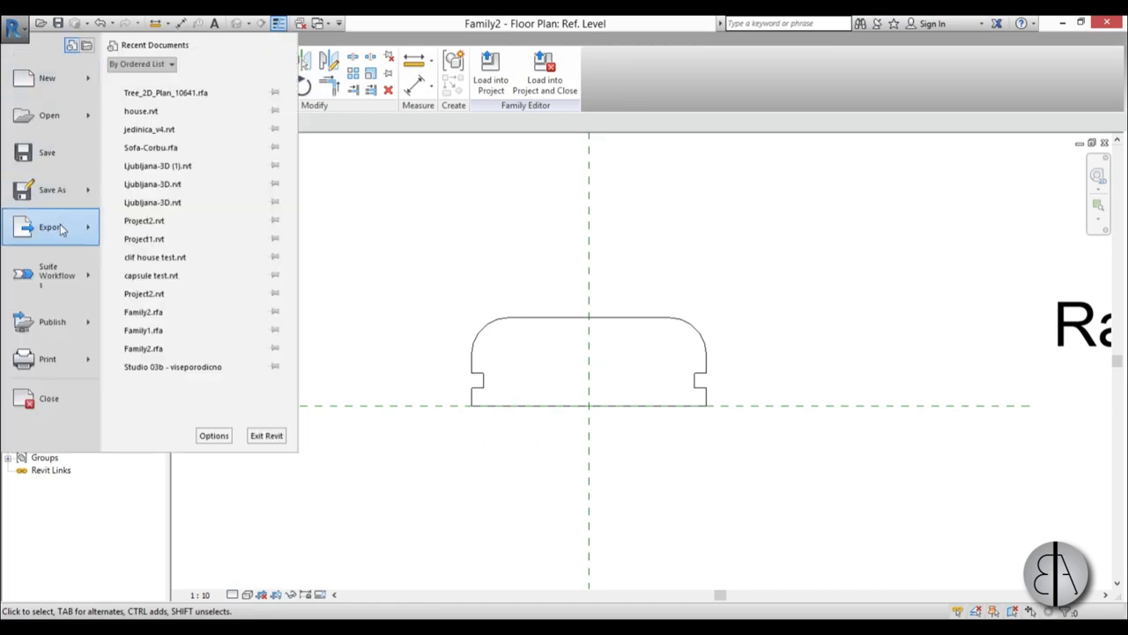
mouse_move(56, 88)
left_click(192, 129)
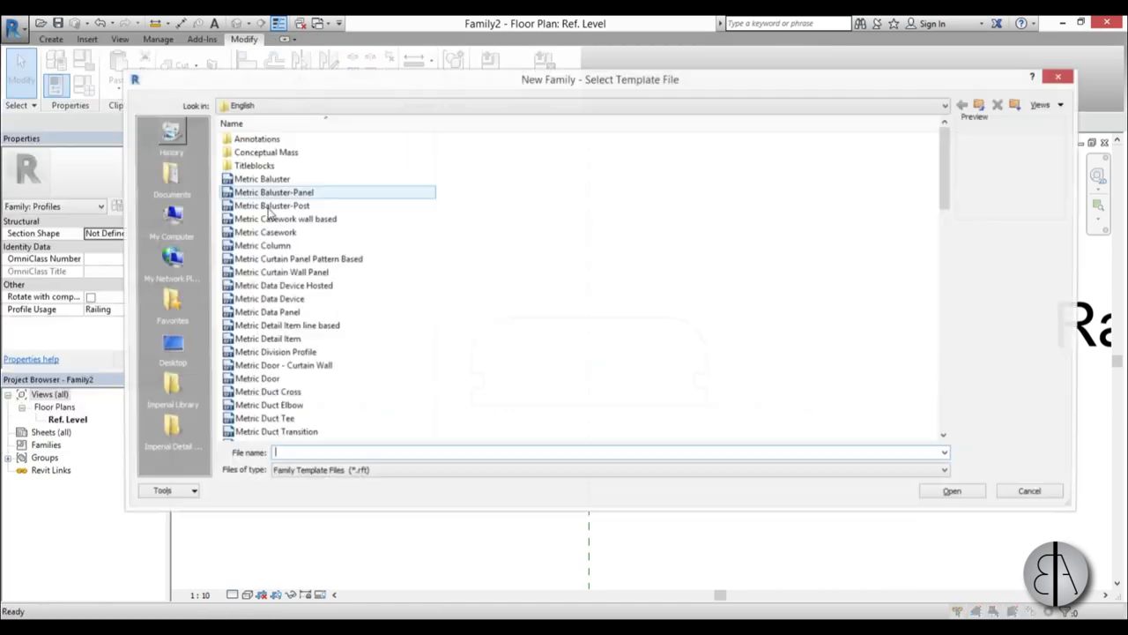
left_click_drag(949, 150, 949, 332)
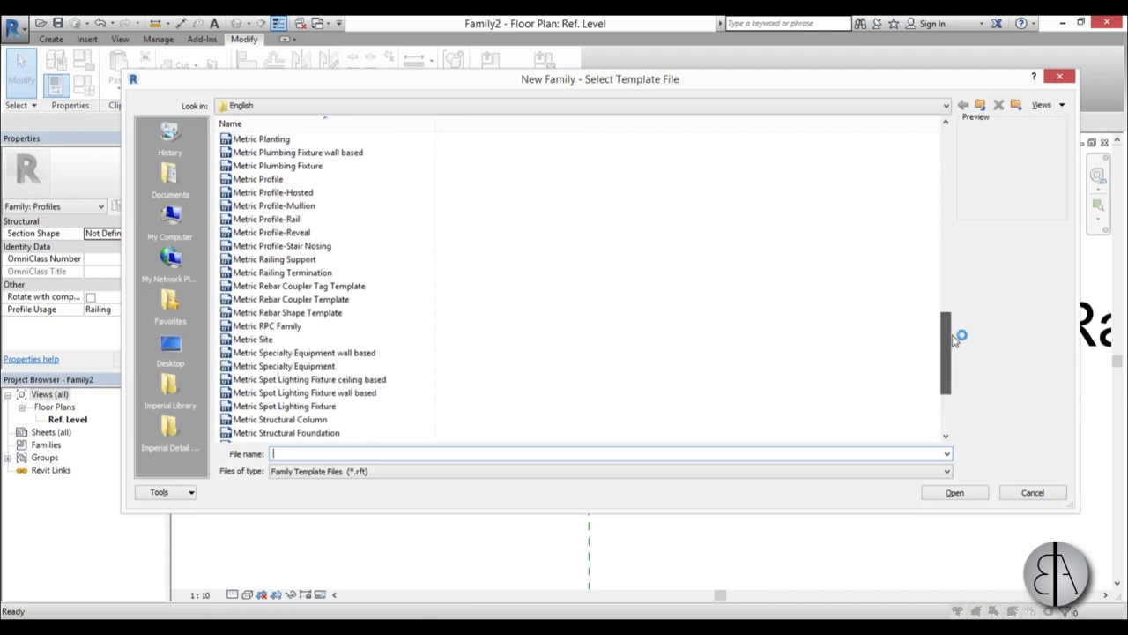
left_click(269, 226)
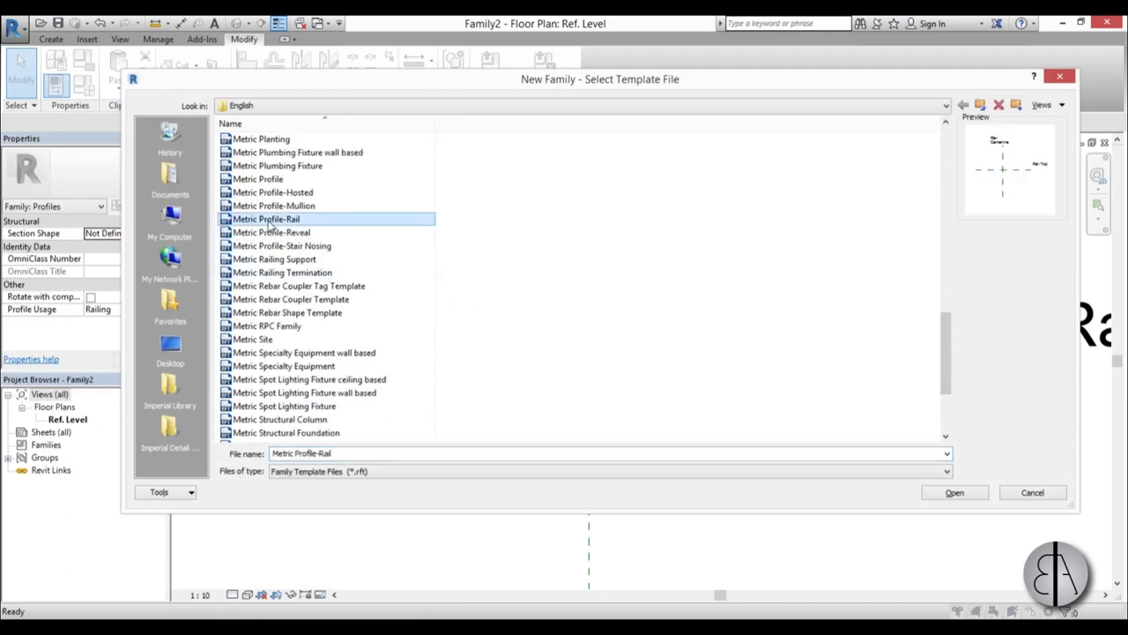
double_click(269, 222)
- Draw a rectangle about 13 cm wide and 4.5 cm high across the rail centerline, with its upper edge on the Rail Top plane
scroll(569, 356, "down", 1)
scroll(578, 298, "up", 3)
scroll(577, 298, "up", 1)
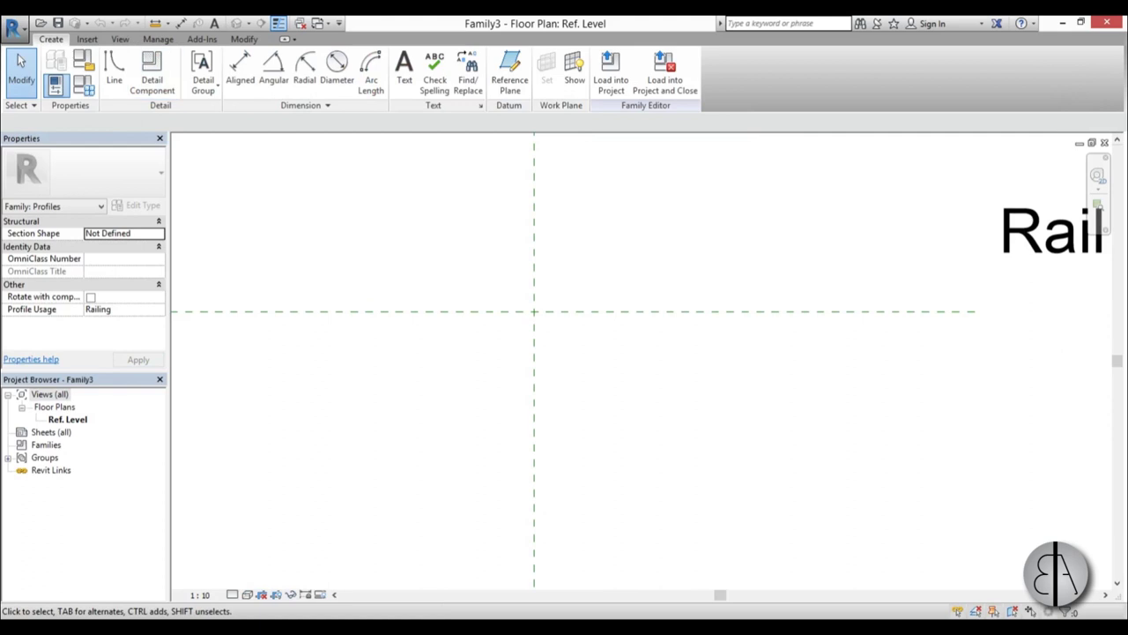
left_click(112, 63)
left_click(497, 58)
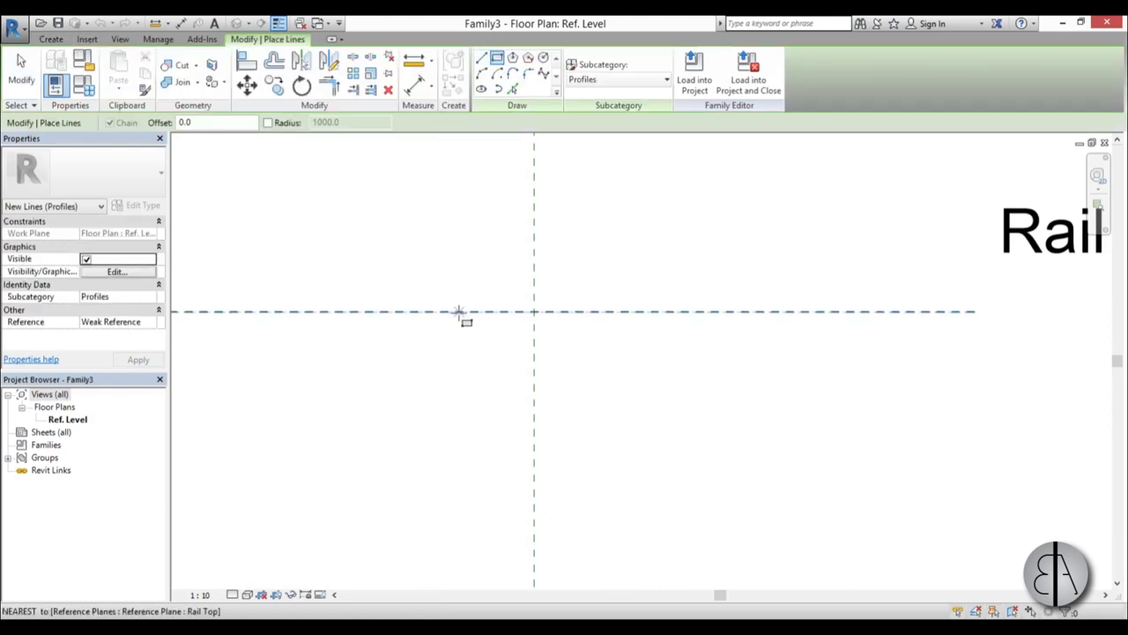
left_click(443, 312)
left_click(633, 378)
key("Escape")
key("Escape")
- Set the new rail profile family's length units to centimeters
key("u")
key("n")
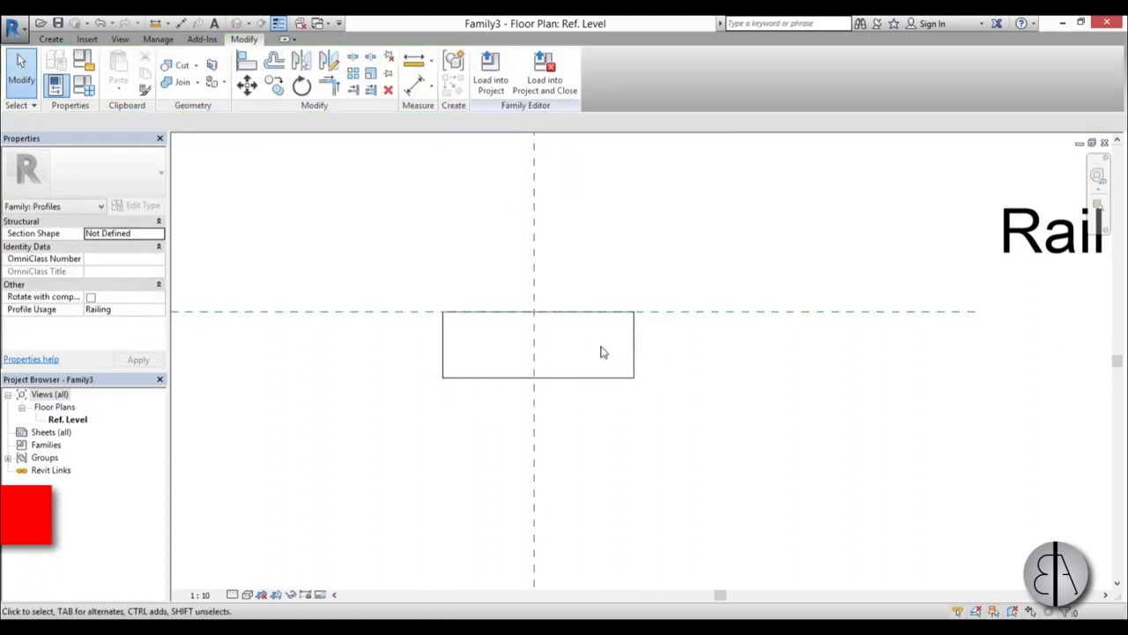
left_click(595, 256)
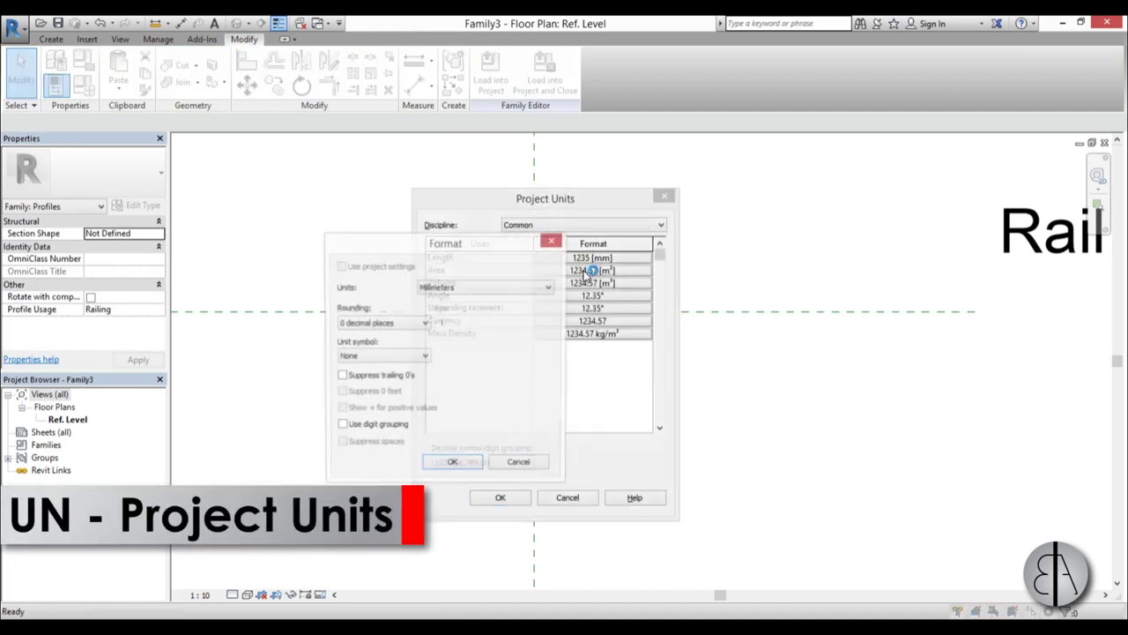
left_click(509, 287)
left_click(439, 354)
left_click(458, 466)
left_click(504, 499)
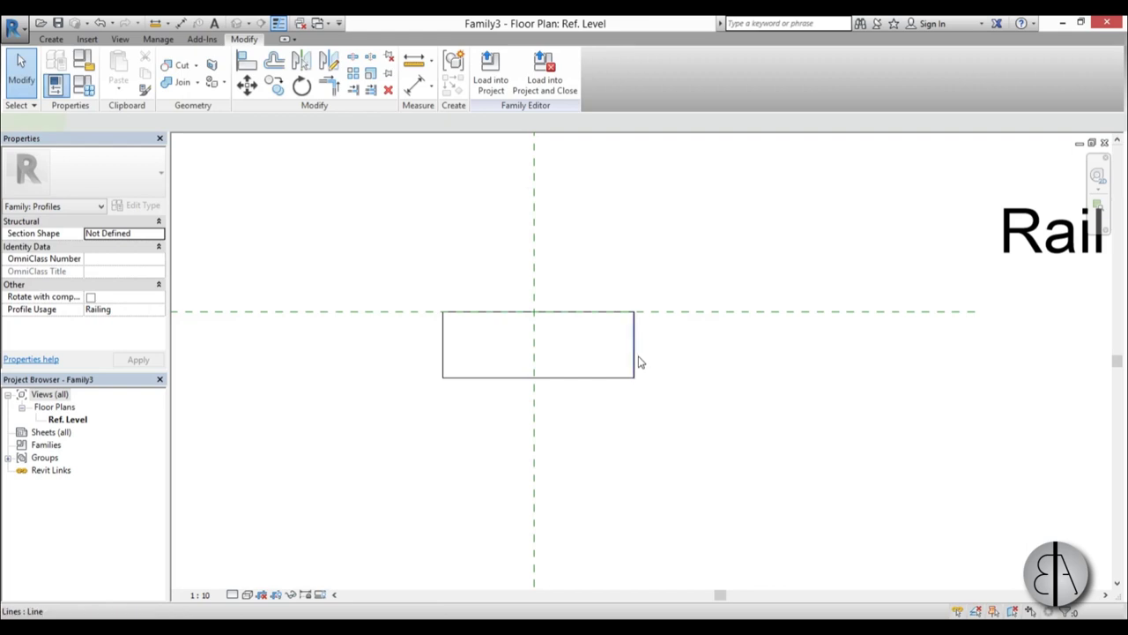
- Set the distance from the rail centerline to the rectangle's right edge to 8 cm
left_click(633, 357)
left_click(538, 394)
left_click_drag(443, 402, 535, 361)
left_click(584, 395)
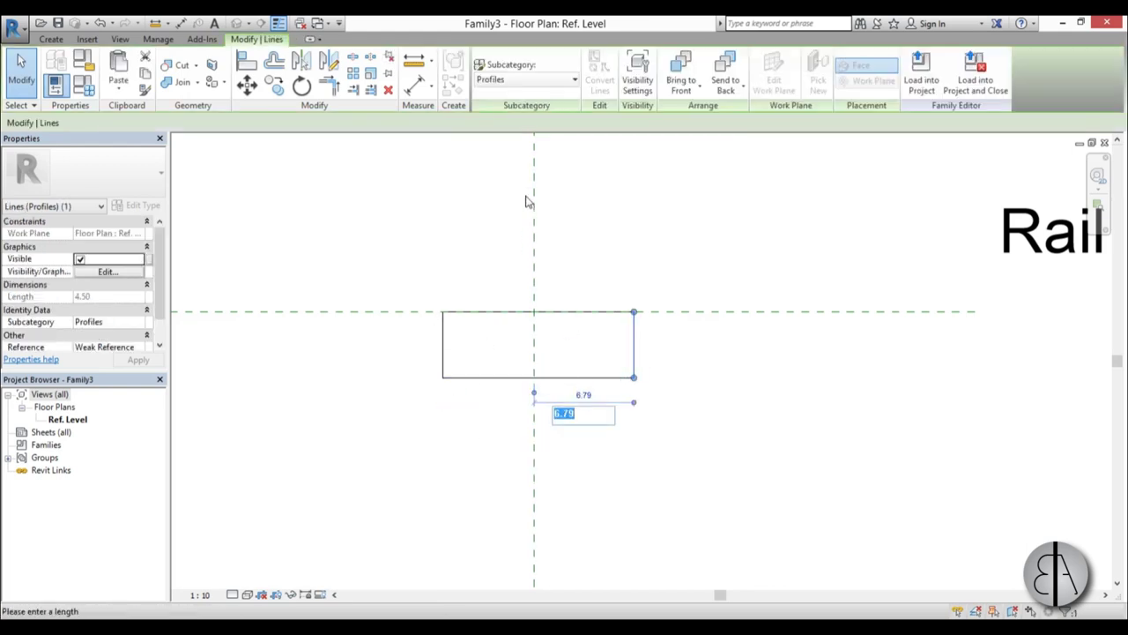
type("8")
key("Return")
key("Escape")
- Set the rectangle's overall width to 16 cm by moving its left edge
left_click(440, 335)
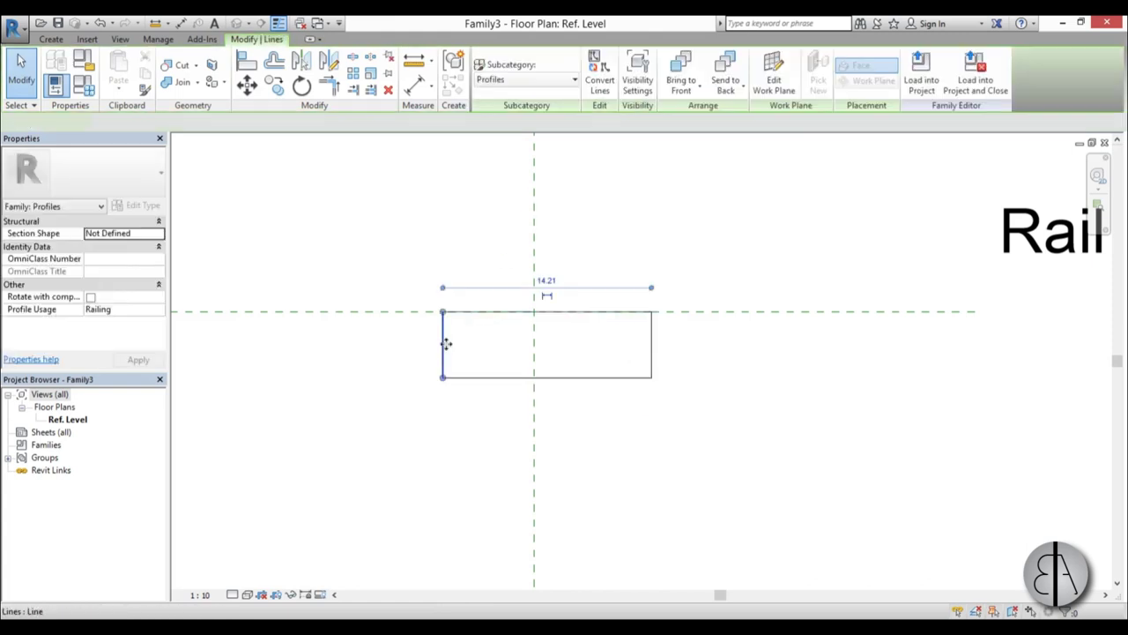
left_click(560, 279)
type("16")
key("Return")
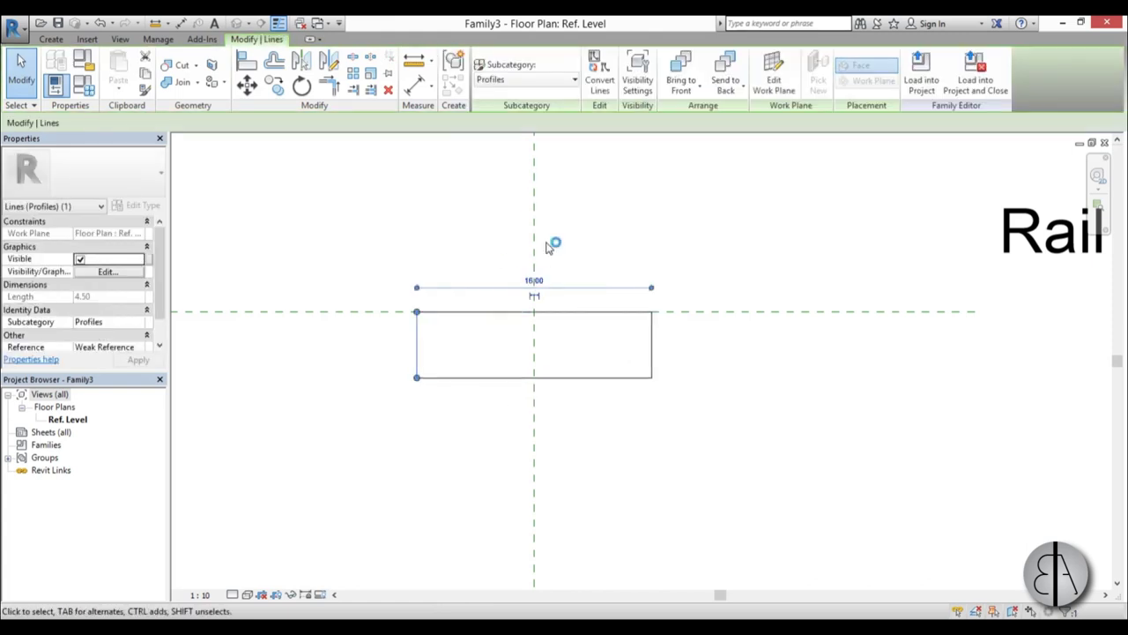
key("Escape")
- Round both upper corners of the rectangle with fillet arcs of 2 cm radius
key("z")
key("f")
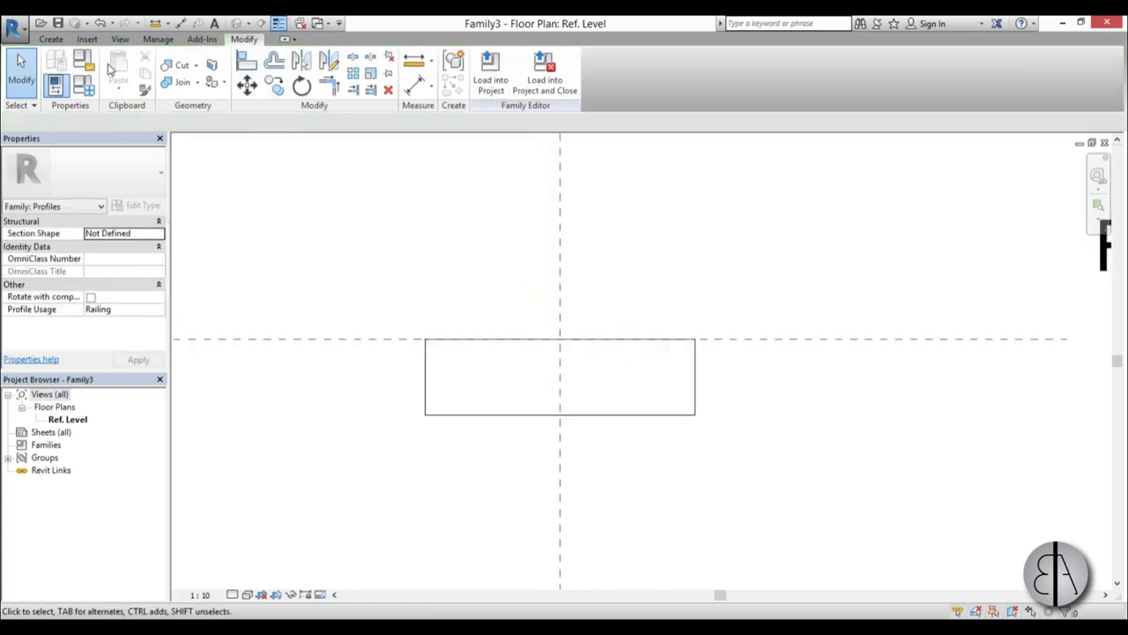
left_click(51, 38)
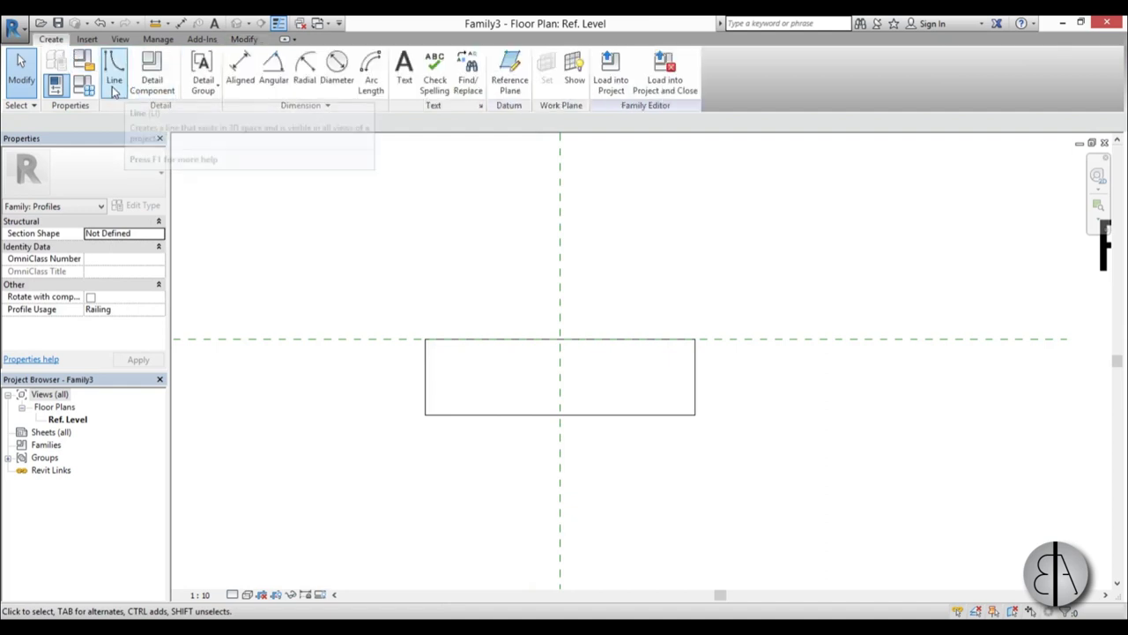
left_click(115, 79)
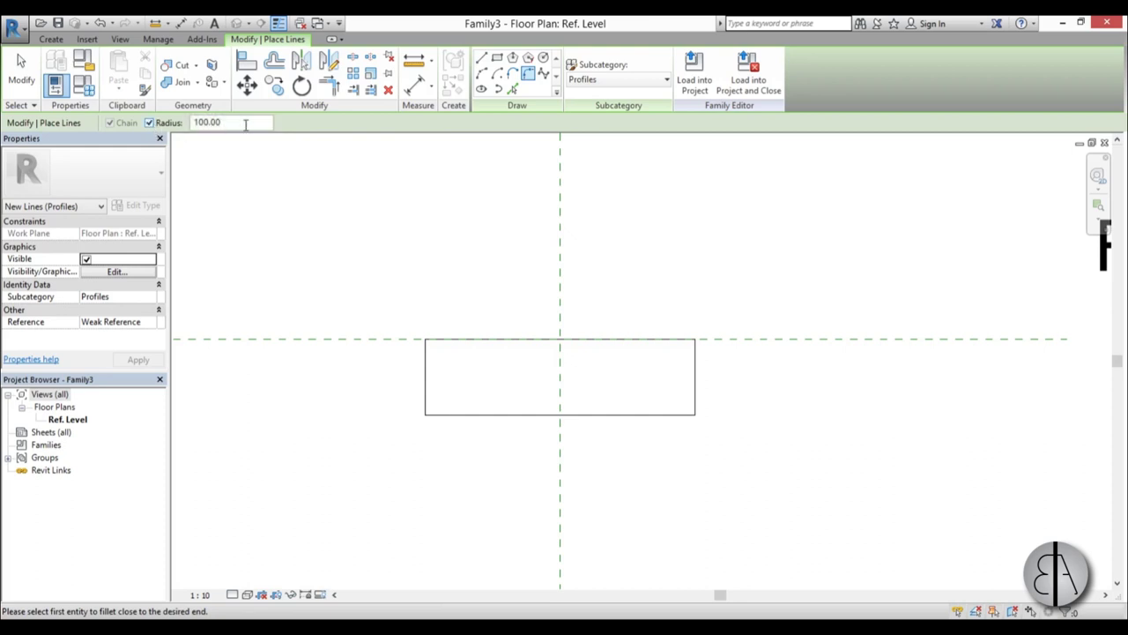
left_click(458, 339)
left_click(426, 355)
left_click(684, 346)
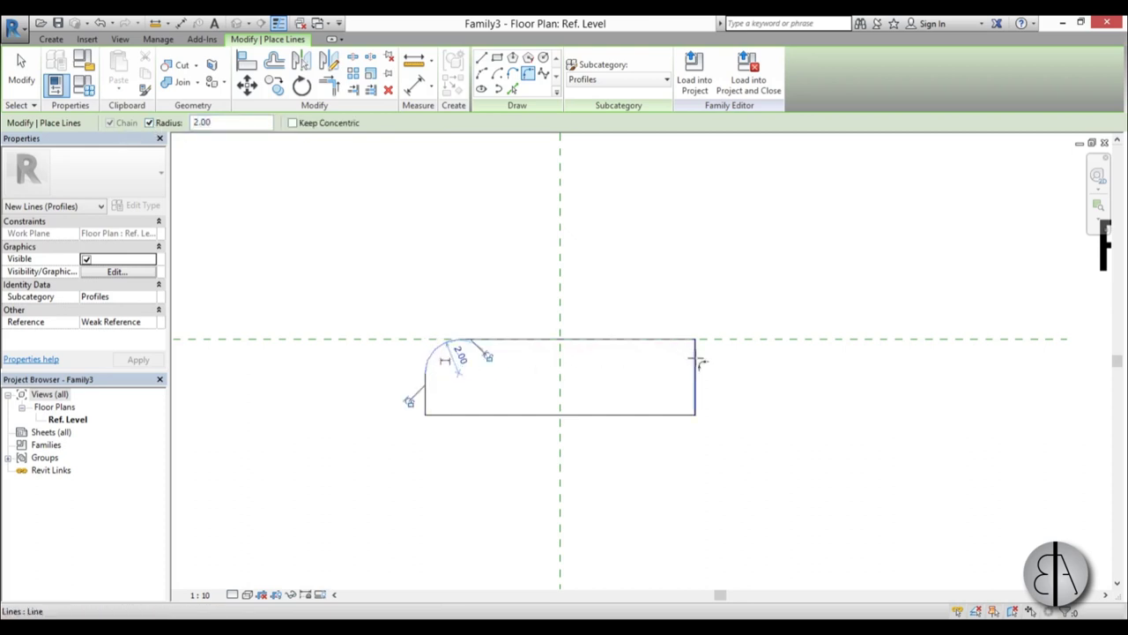
left_click(697, 361)
left_click(22, 74)
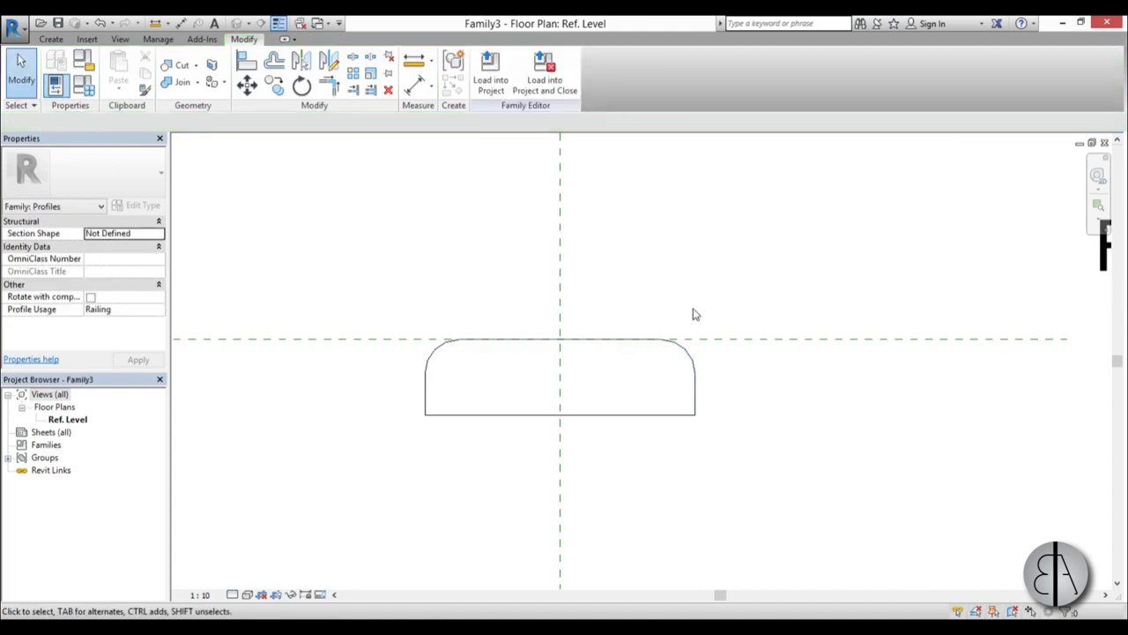
- Create a new project from the Architectural Template
scroll(526, 368, "down", 5)
scroll(520, 399, "down", 1)
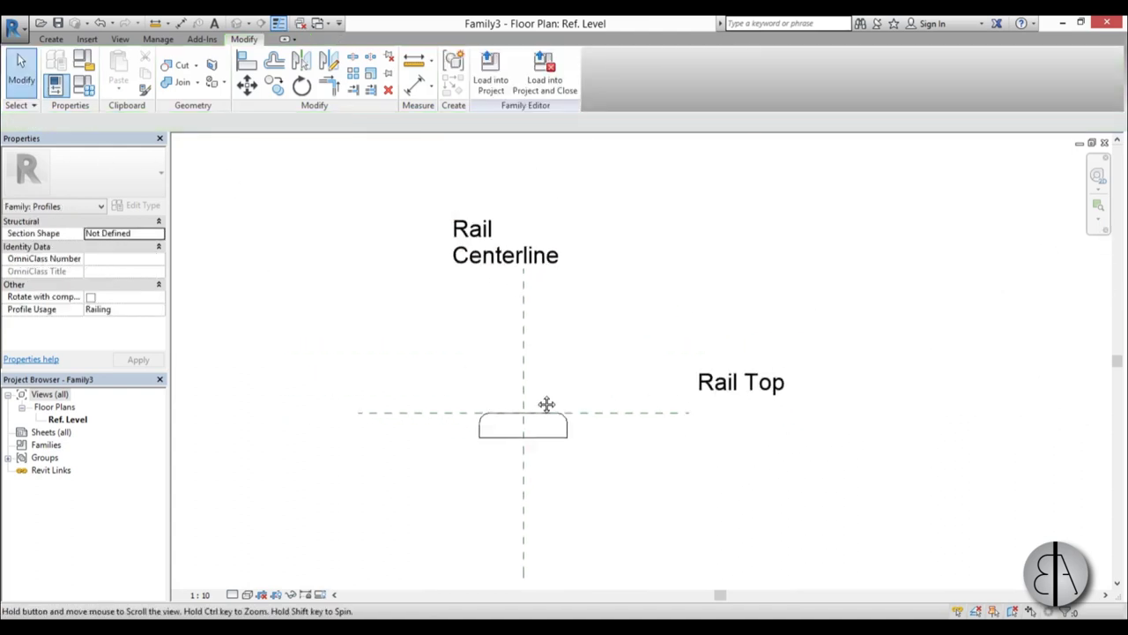
scroll(516, 407, "up", 2)
middle_click_drag(537, 357, 522, 378)
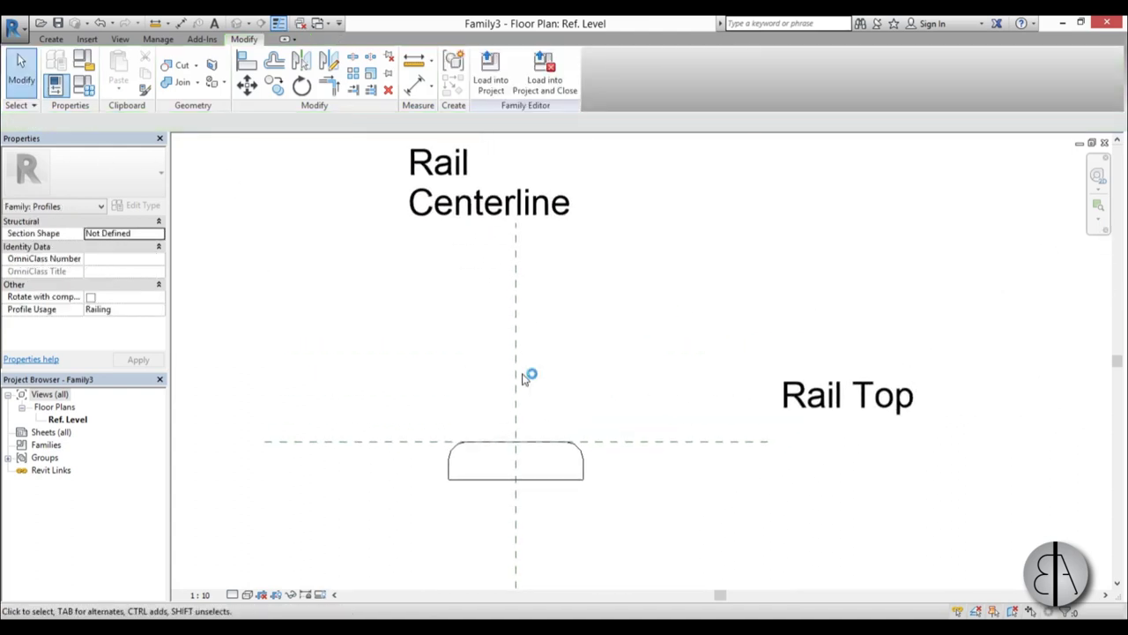
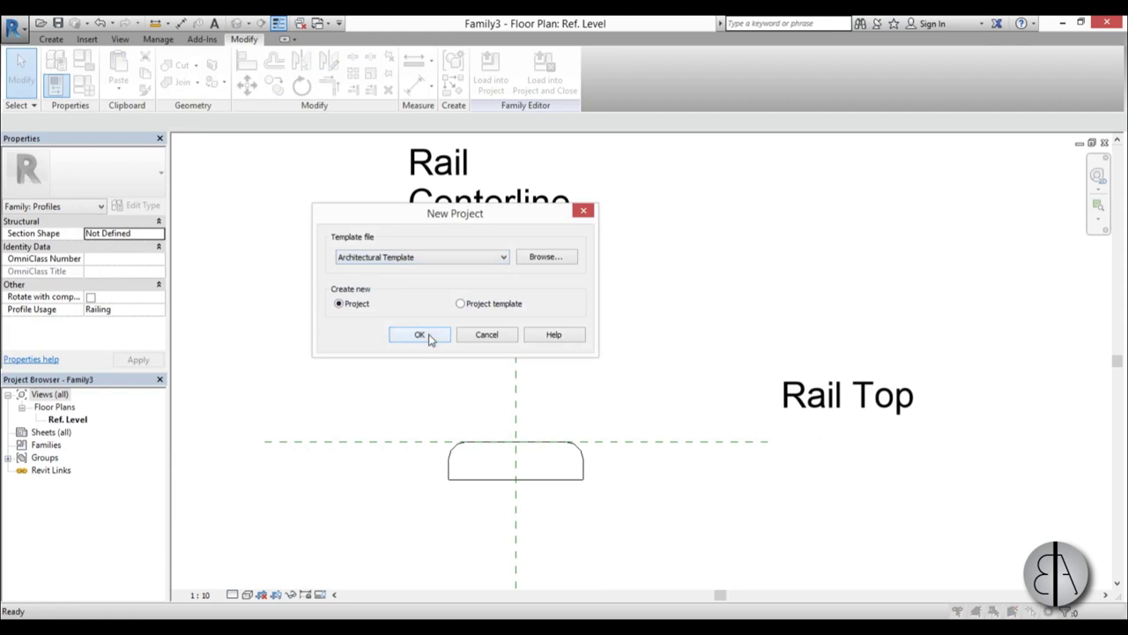
left_click(429, 338)
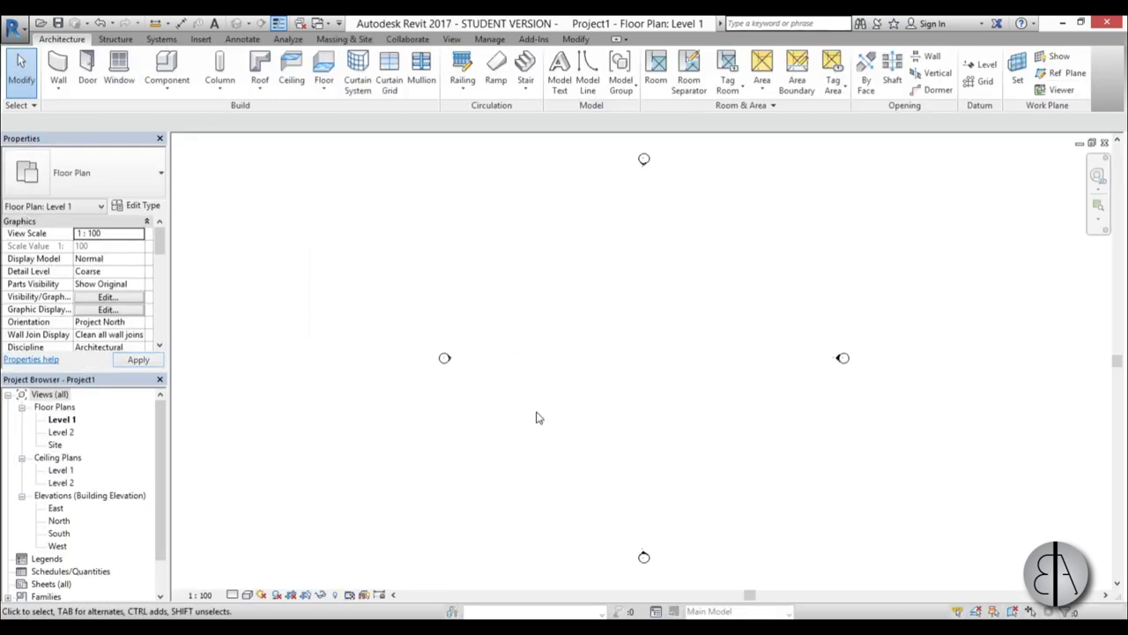
- Change the new project's length units from millimeters to centimeters
scroll(607, 370, "up", 1)
middle_click_drag(608, 370, 579, 365)
key("u")
key("n")
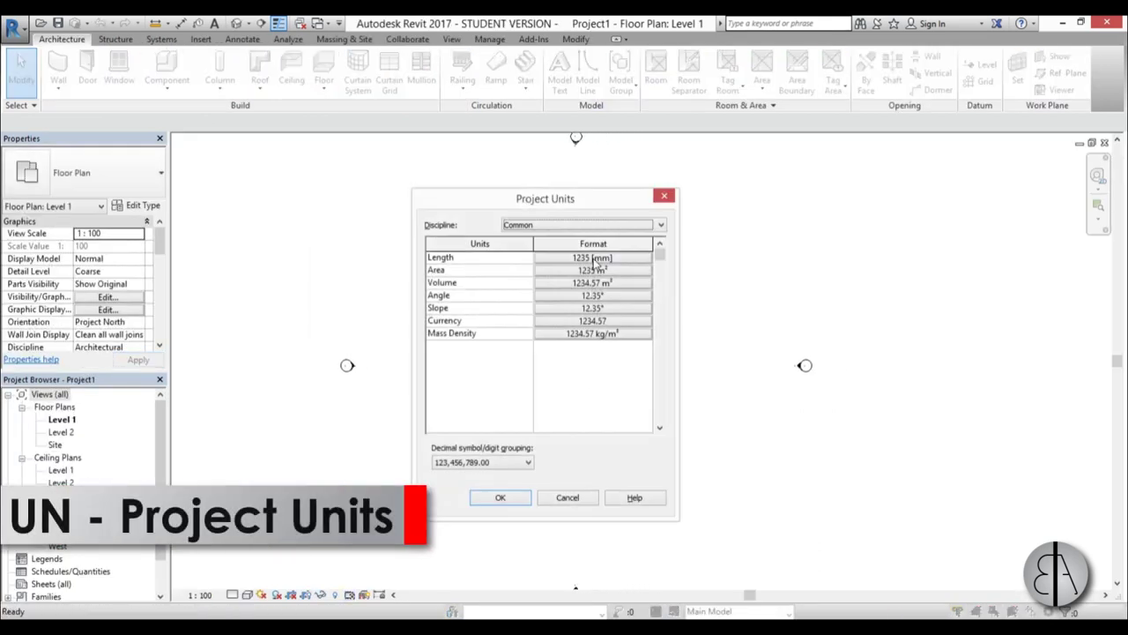
left_click(593, 257)
left_click(536, 287)
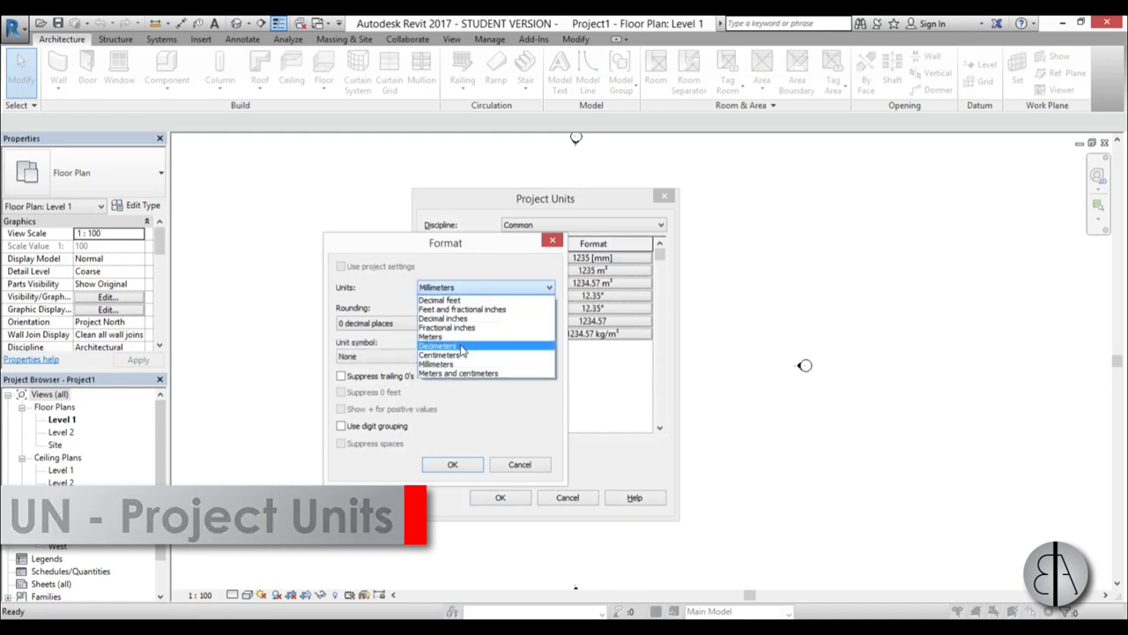
left_click(440, 354)
left_click(452, 464)
left_click(499, 497)
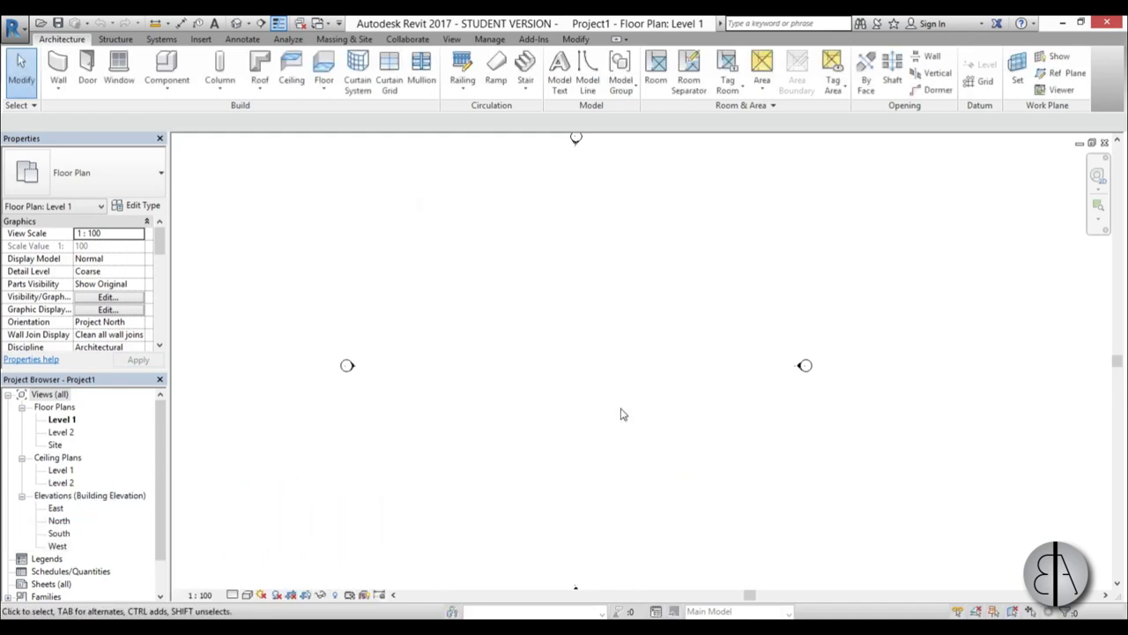
- Review the open windows and close all hidden views, keeping one per file
middle_click_drag(621, 414, 571, 341)
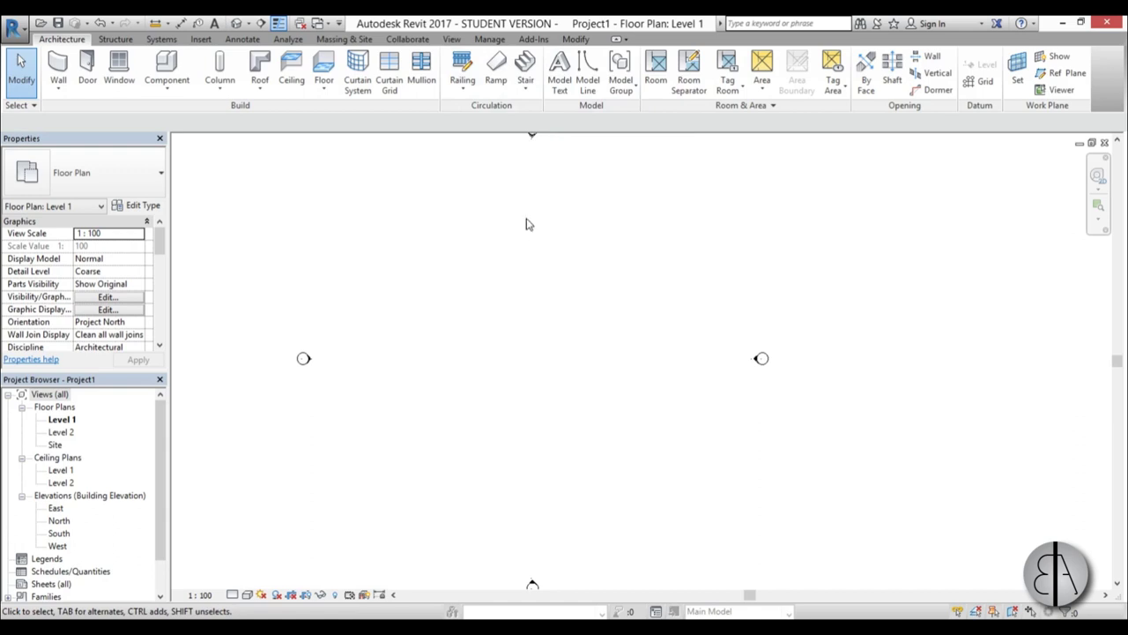
left_click(321, 24)
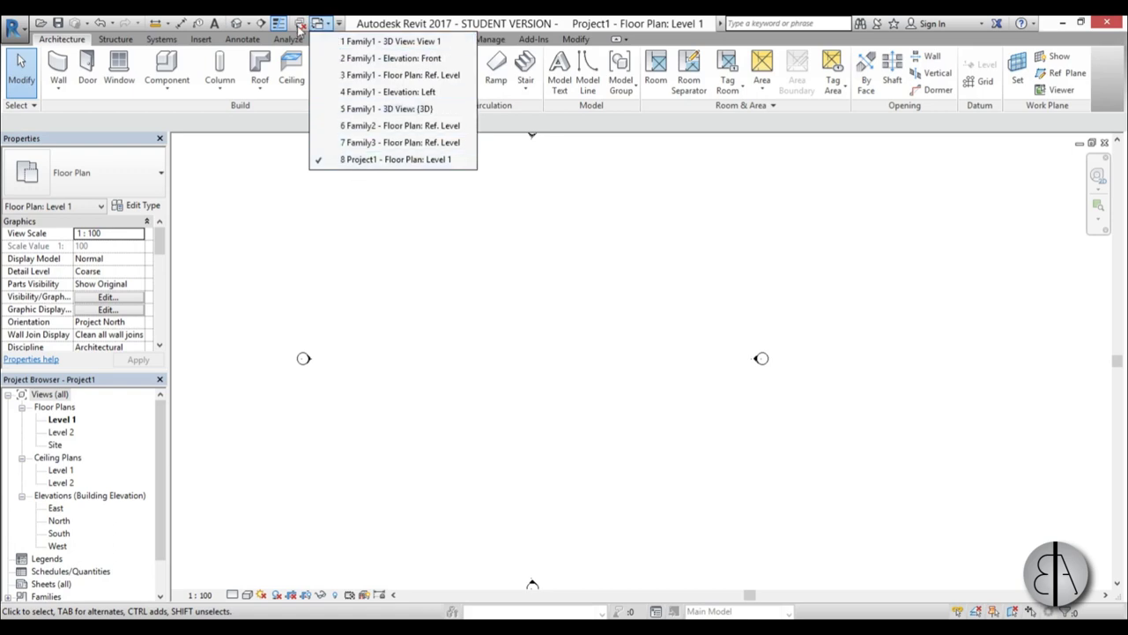
left_click(300, 26)
- Switch to the baluster family's 3D view and load the family into Project1, closing the family after loading
left_click(319, 24)
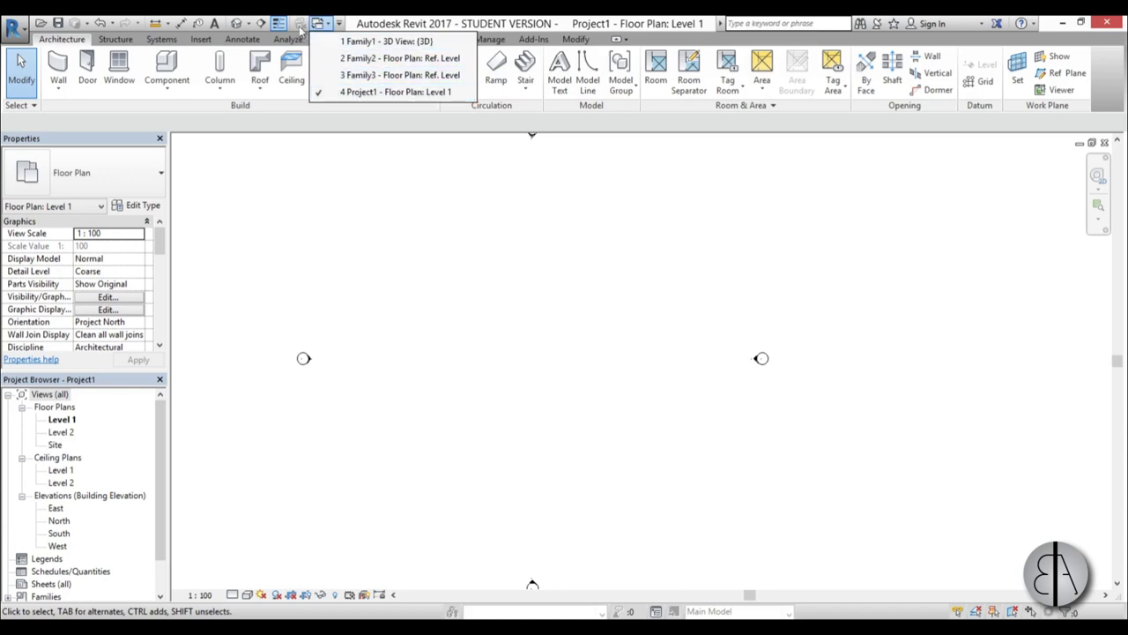
left_click(370, 44)
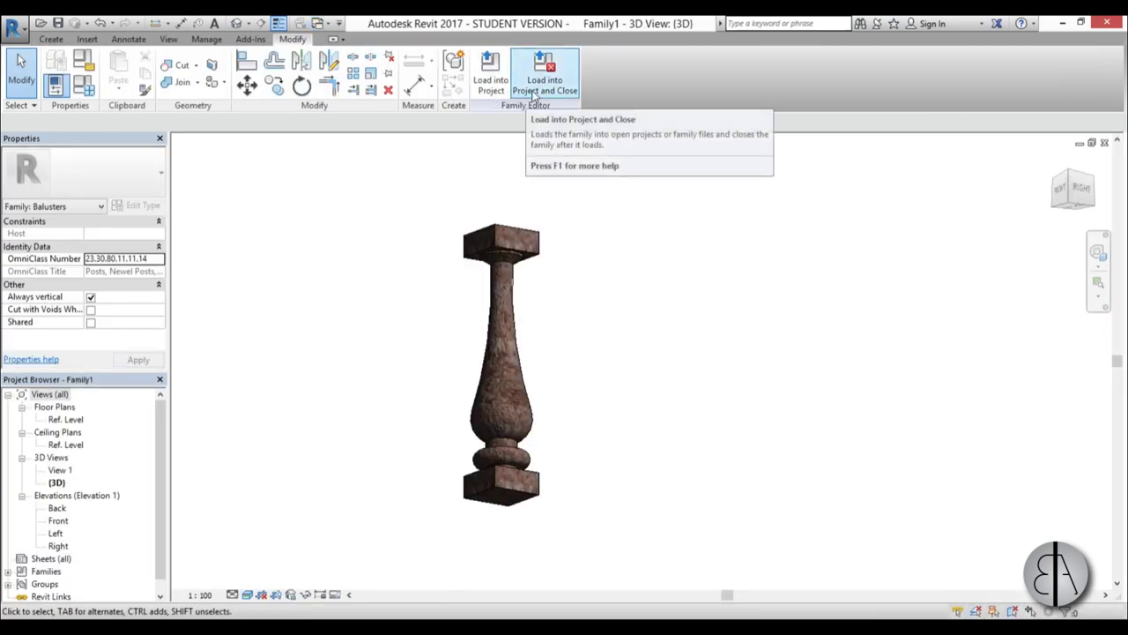
left_click(532, 99)
left_click(614, 330)
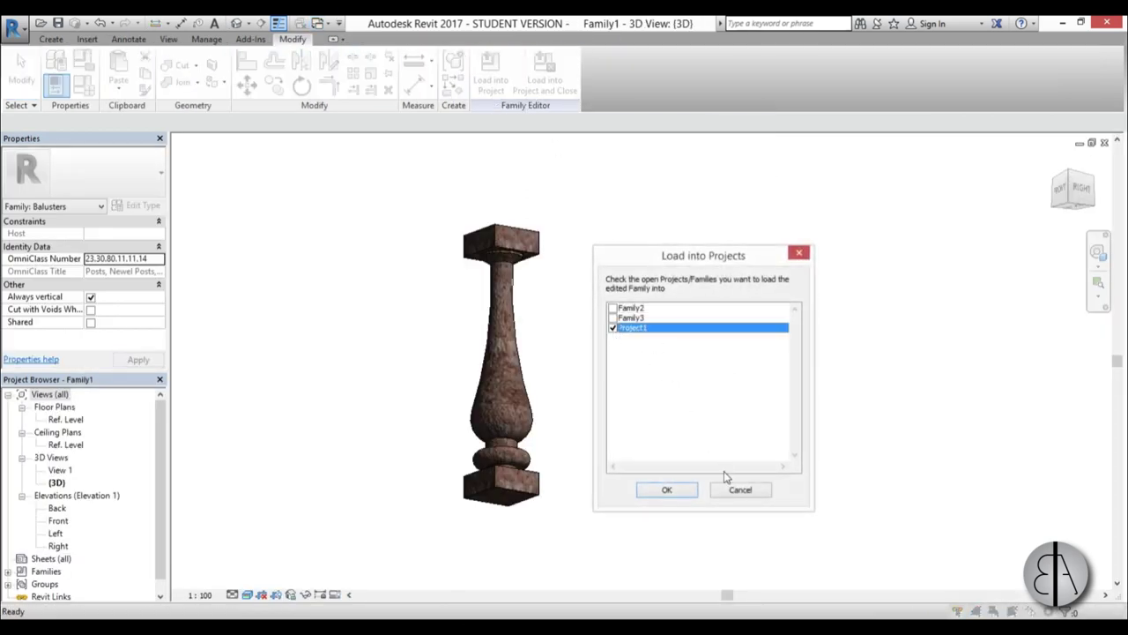
left_click(692, 488)
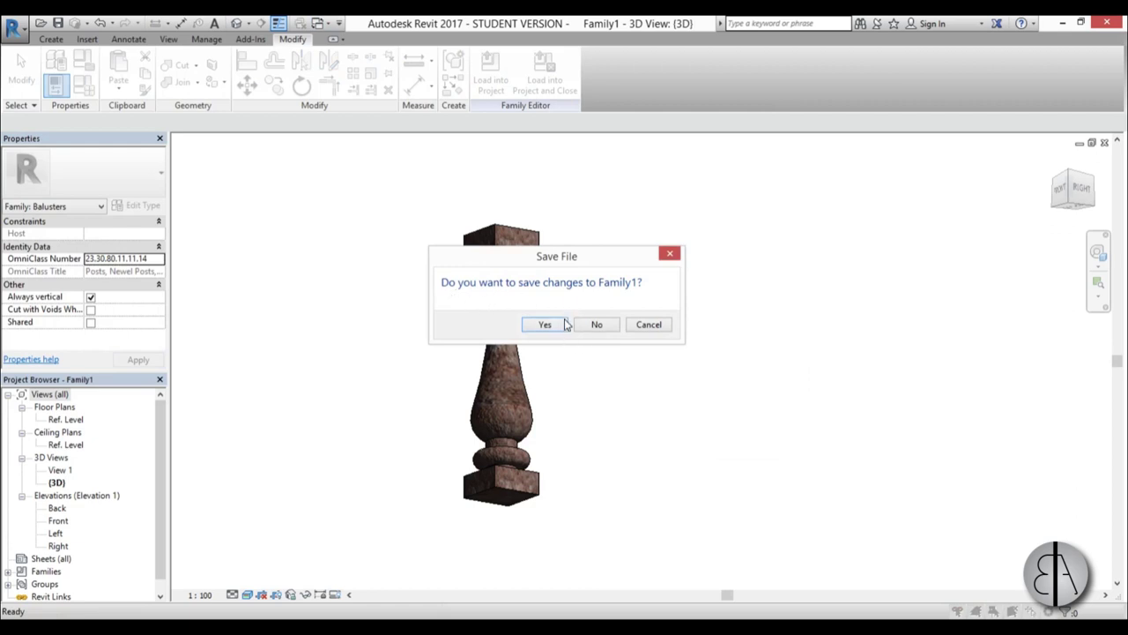
- Save the baluster family to the Desktop under the name Baluster
left_click(545, 324)
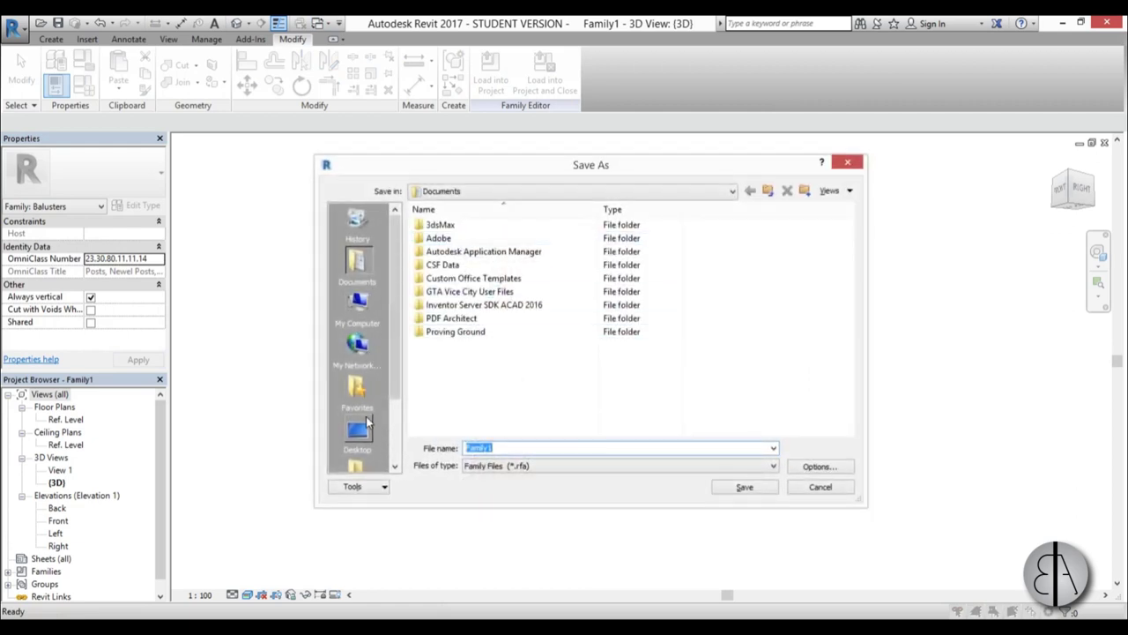
left_click(364, 434)
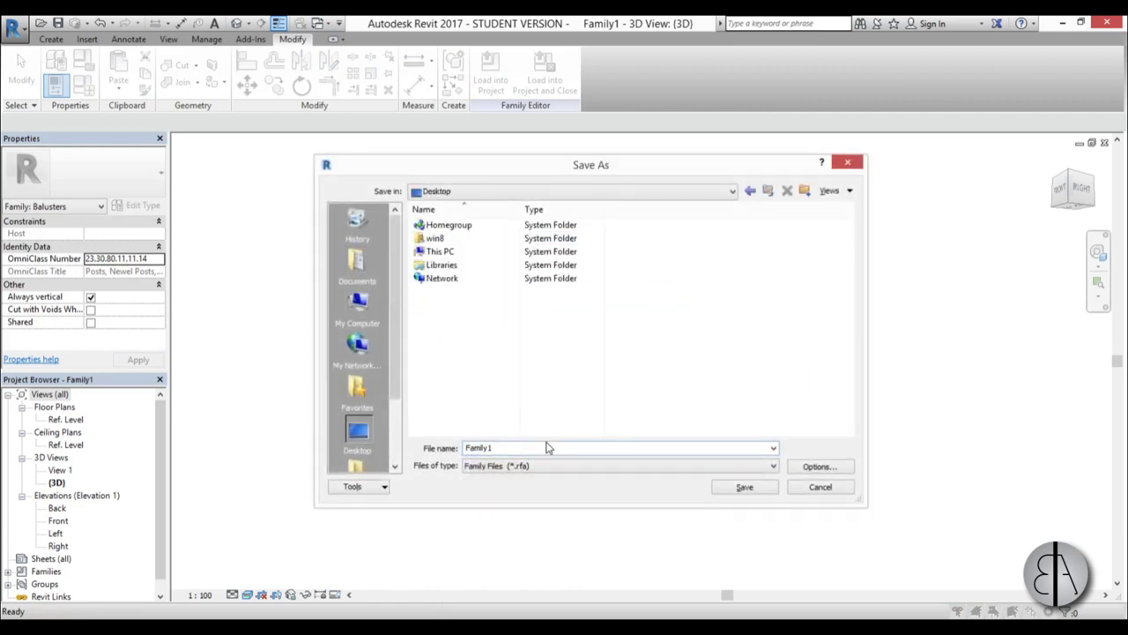
double_click(508, 448)
type("Baluster")
left_click(744, 487)
key("ctrl+Tab")
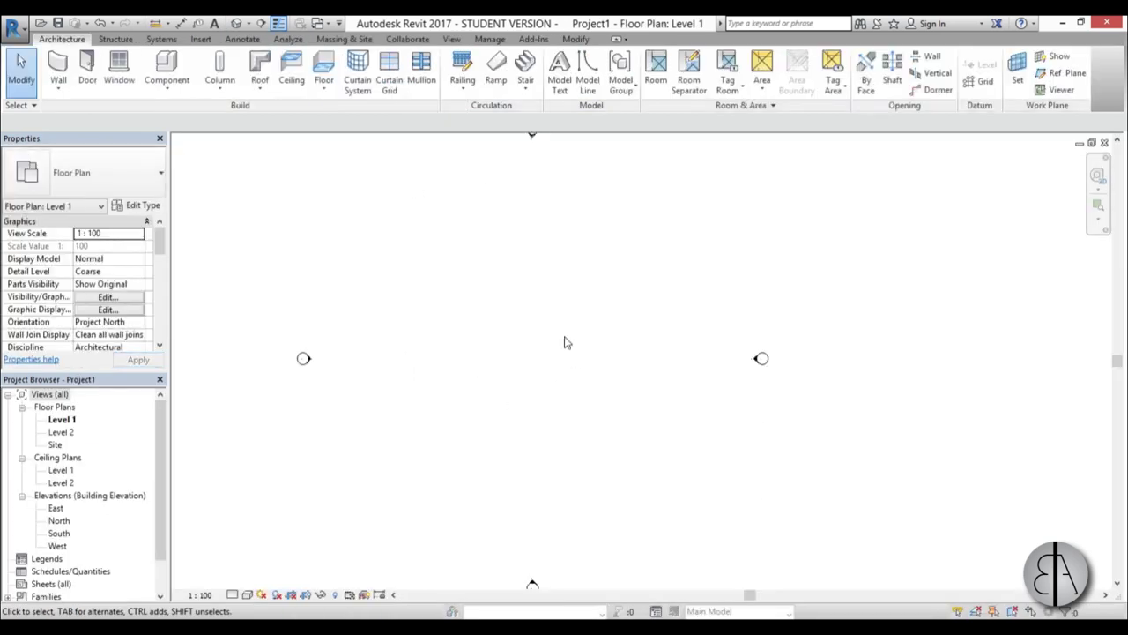
- Load the notched Family2 rail profile into Project1 and close it, saving the family on the Desktop as top
left_click(319, 23)
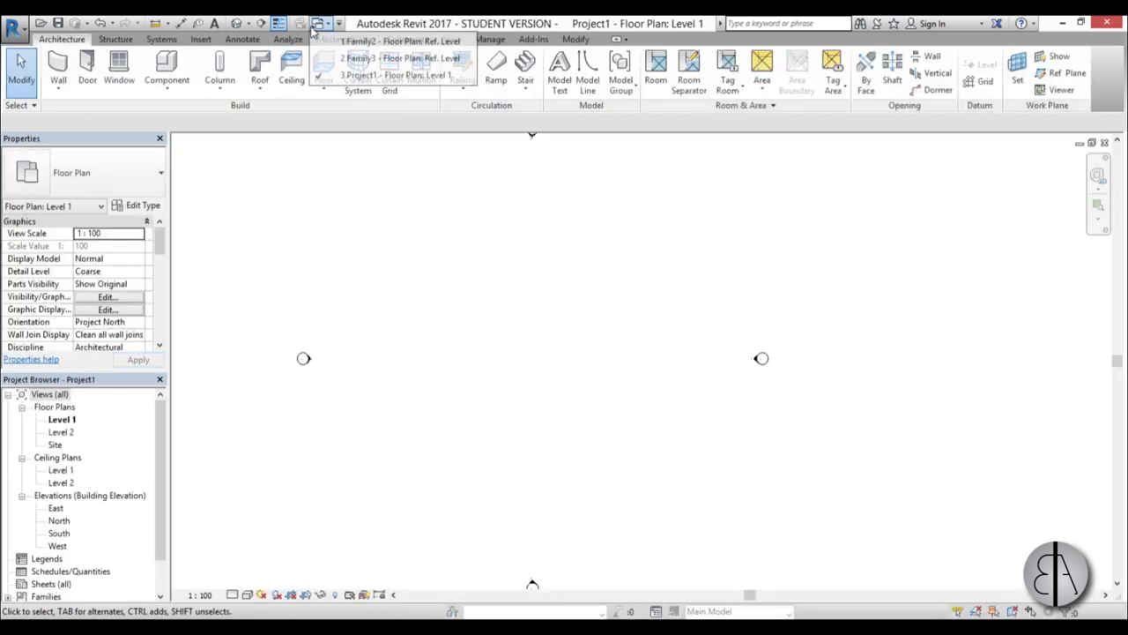
left_click(370, 41)
scroll(521, 368, "down", 1)
middle_click_drag(521, 368, 492, 408)
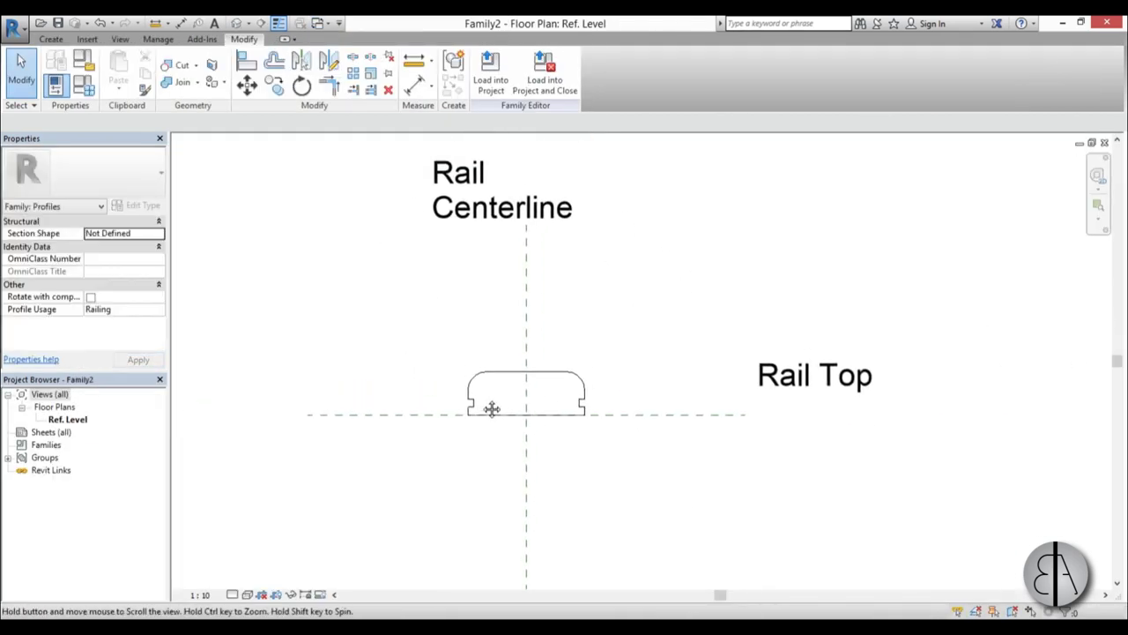
left_click(545, 72)
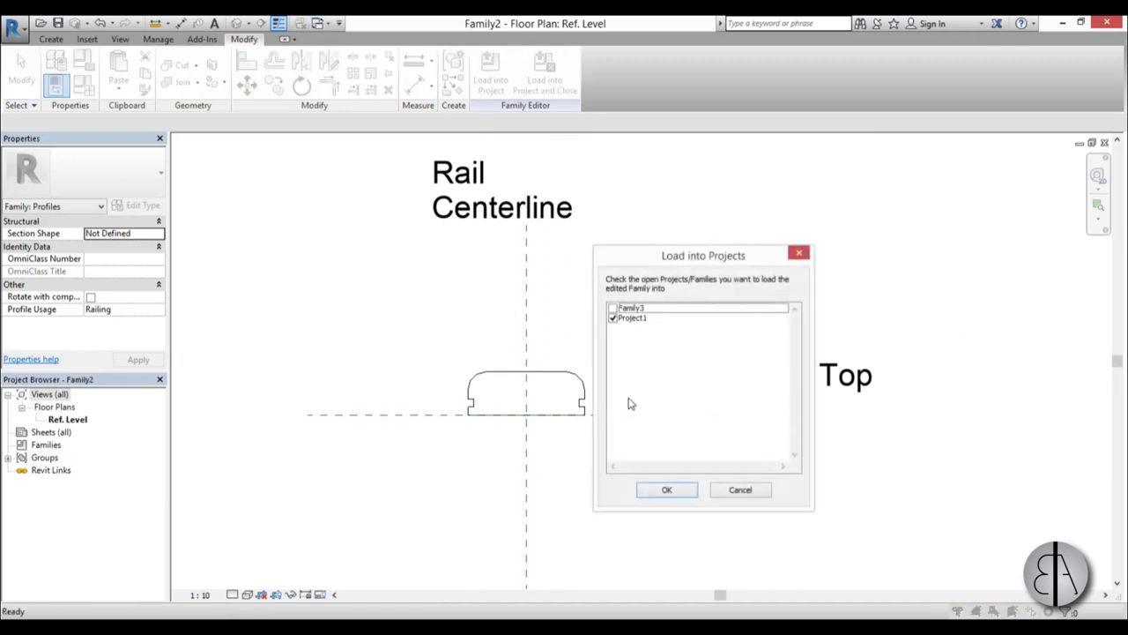
left_click(668, 489)
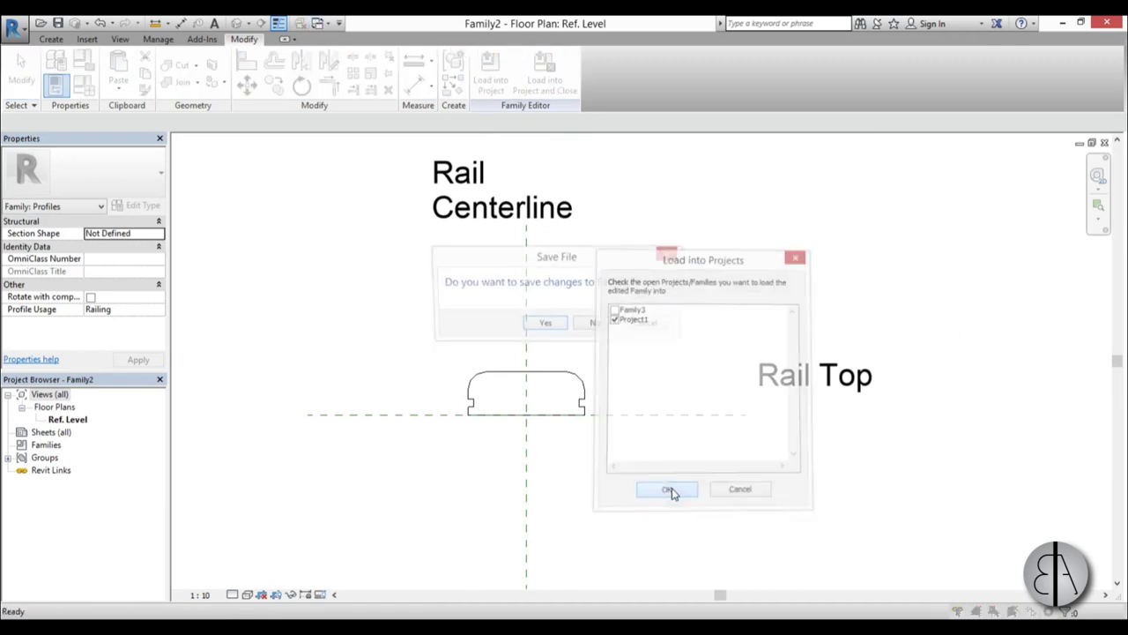
left_click(545, 325)
type("Rail")
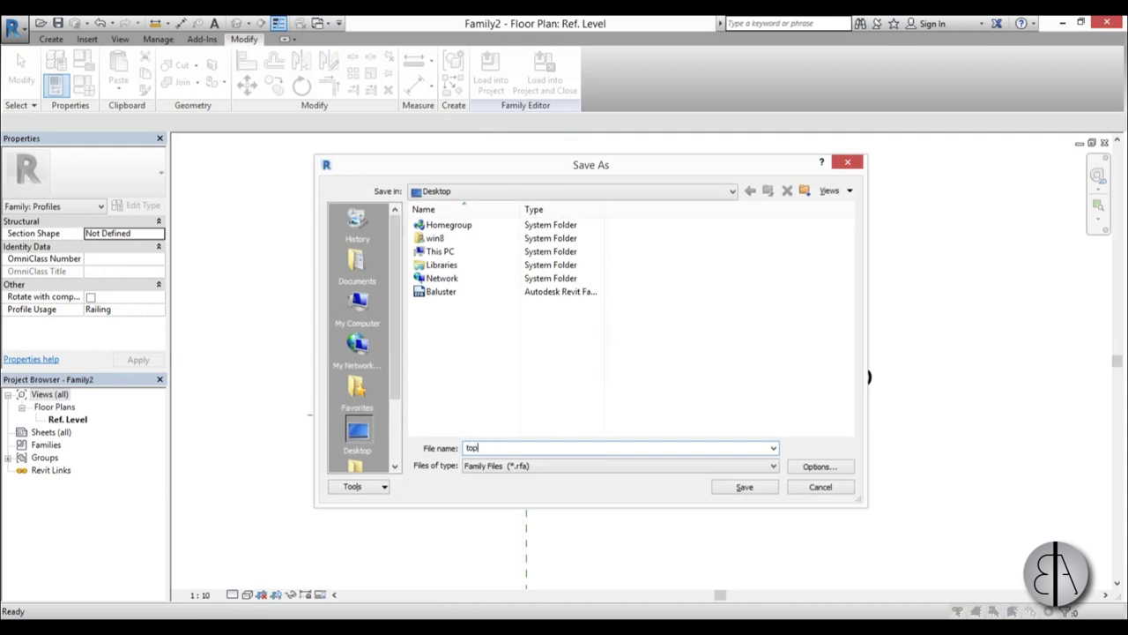
key("Return")
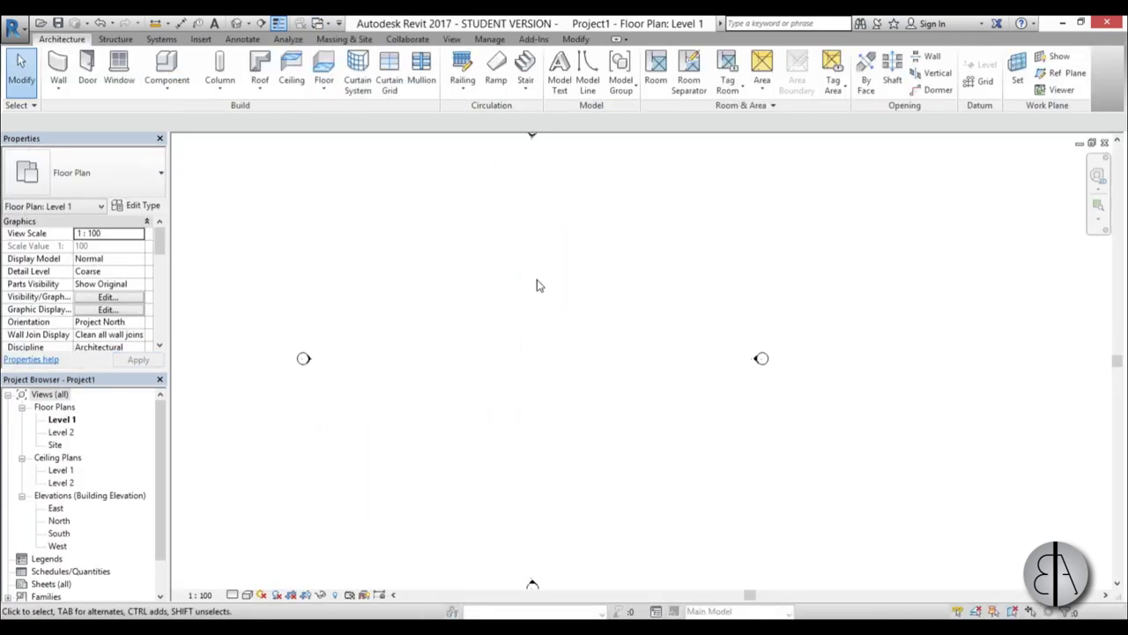
- Load the Family3 rail profile into the project and close it, saving the family on the Desktop as bottom
left_click(320, 23)
left_click(367, 42)
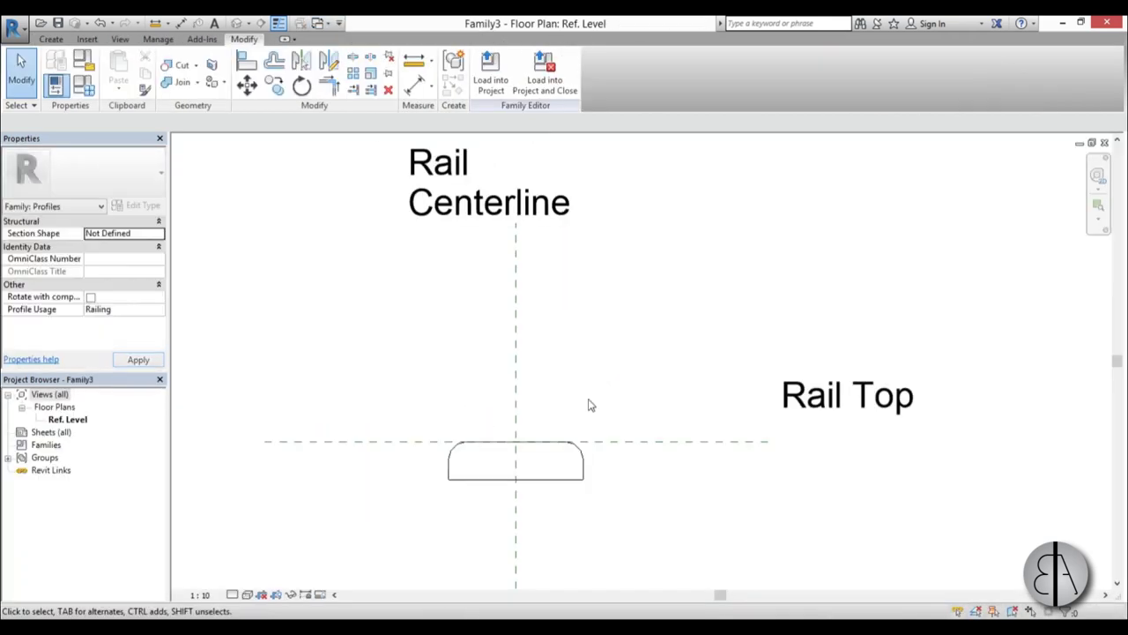
left_click(534, 91)
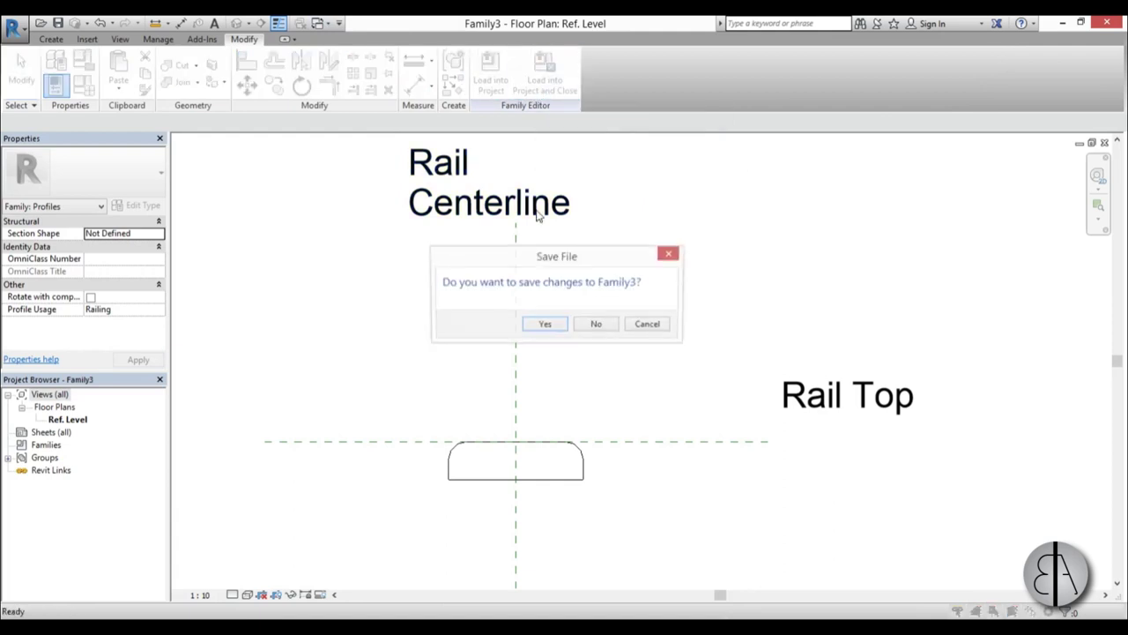
left_click(536, 323)
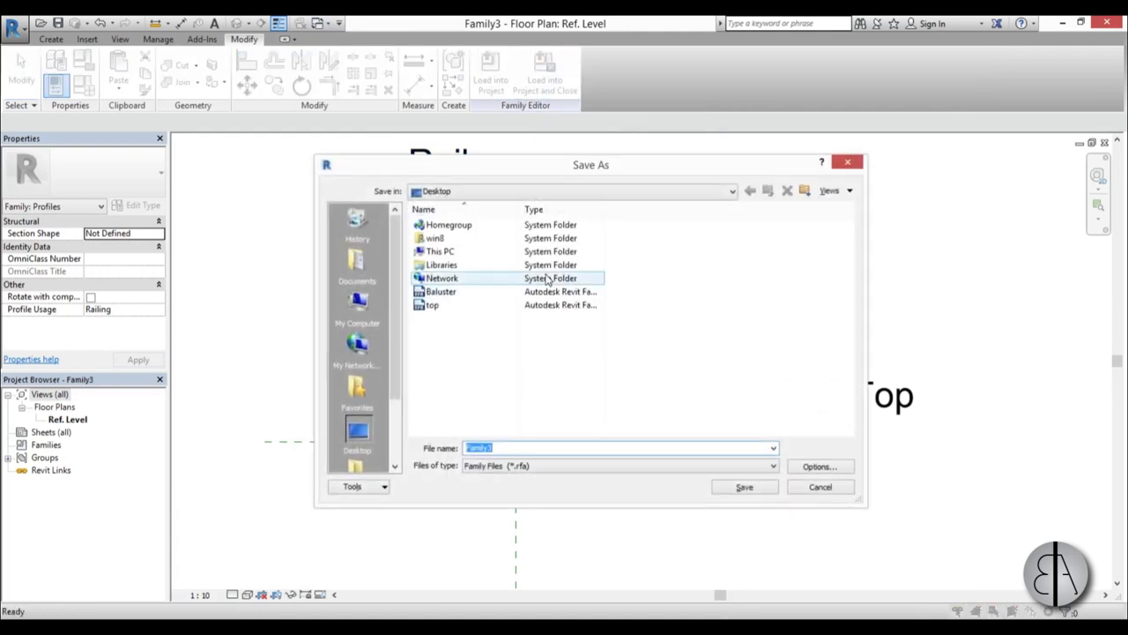
type("bottom")
key("Return")
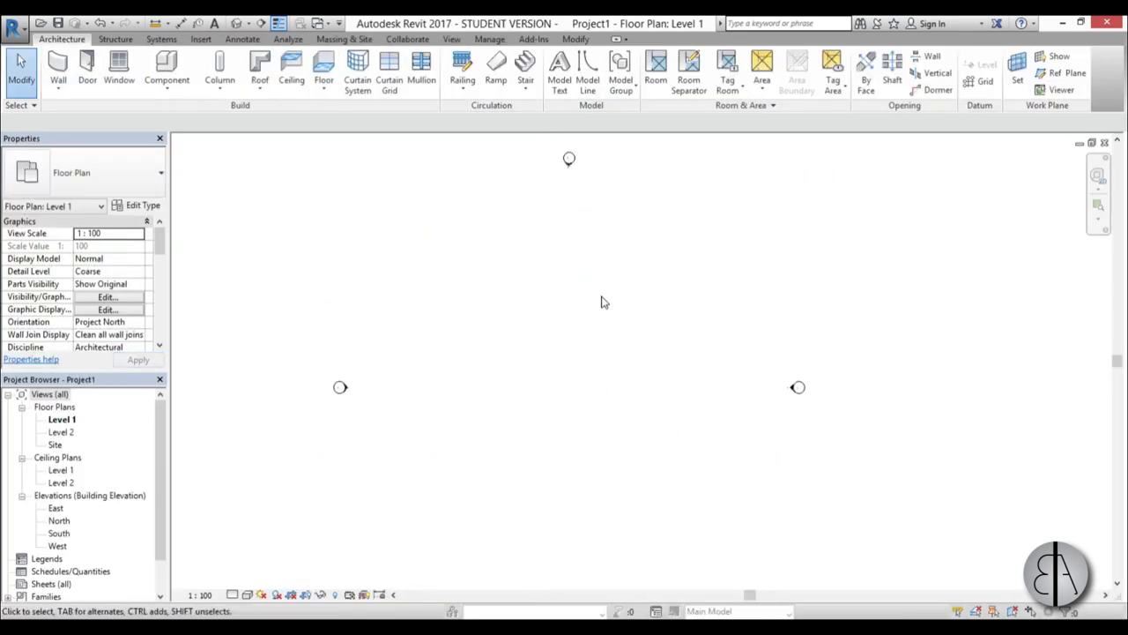
- Start a railing path sketch on Level 1 using the 900mm railing type
mouse_move(601, 302)
middle_mouse_down()
mouse_move(537, 335)
mouse_move(484, 400)
middle_mouse_up()
scroll(537, 335, "down", 1)
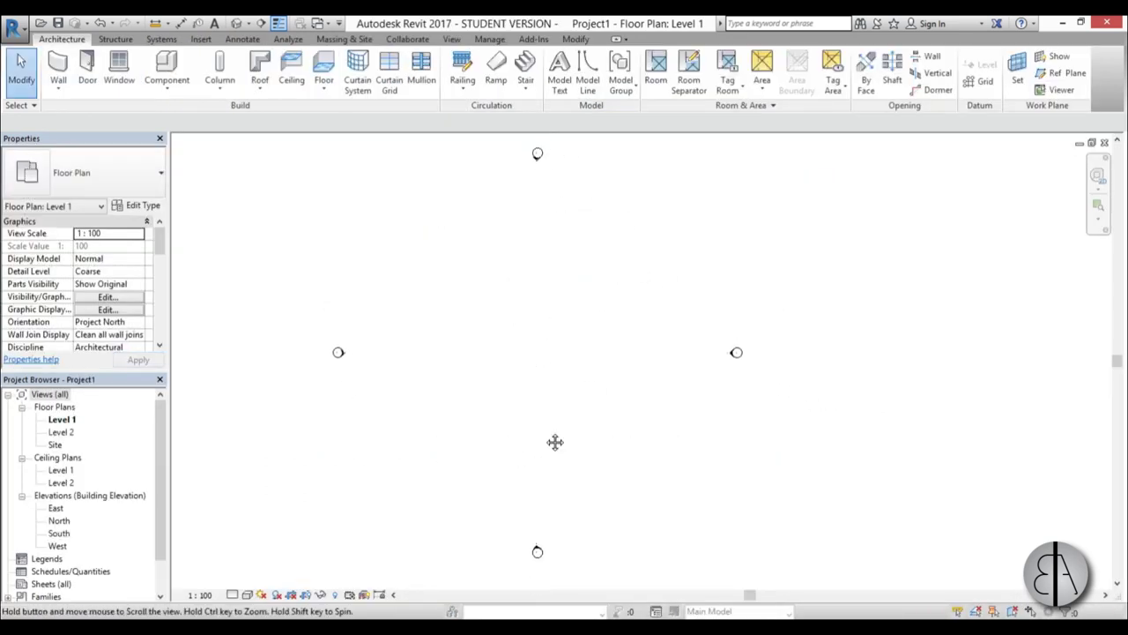
middle_click_drag(554, 442, 552, 446)
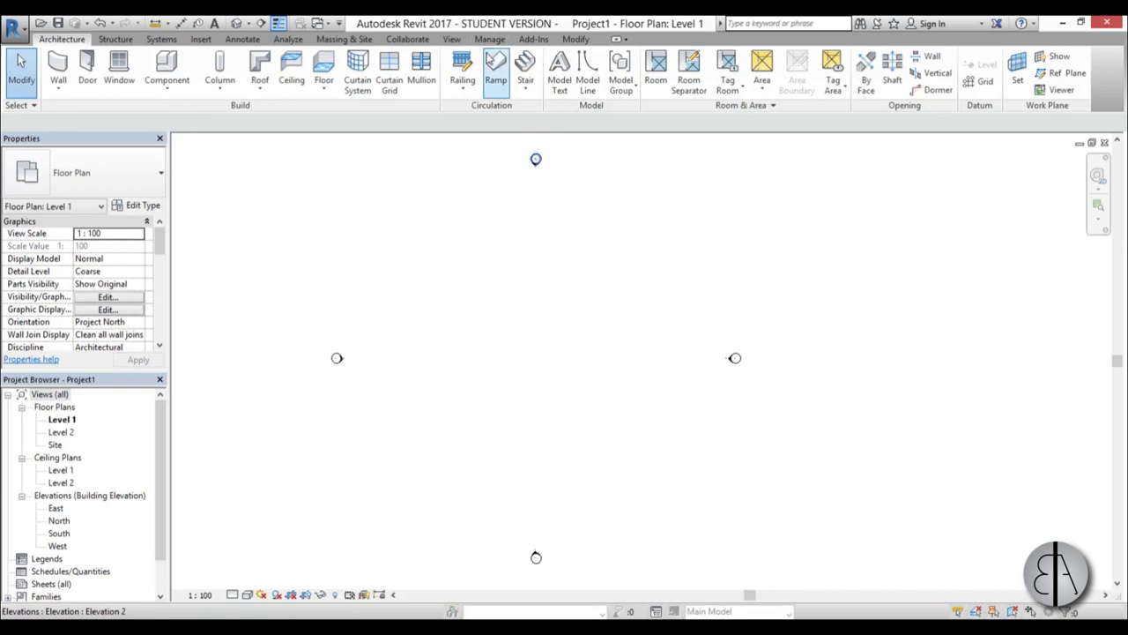
left_click(468, 70)
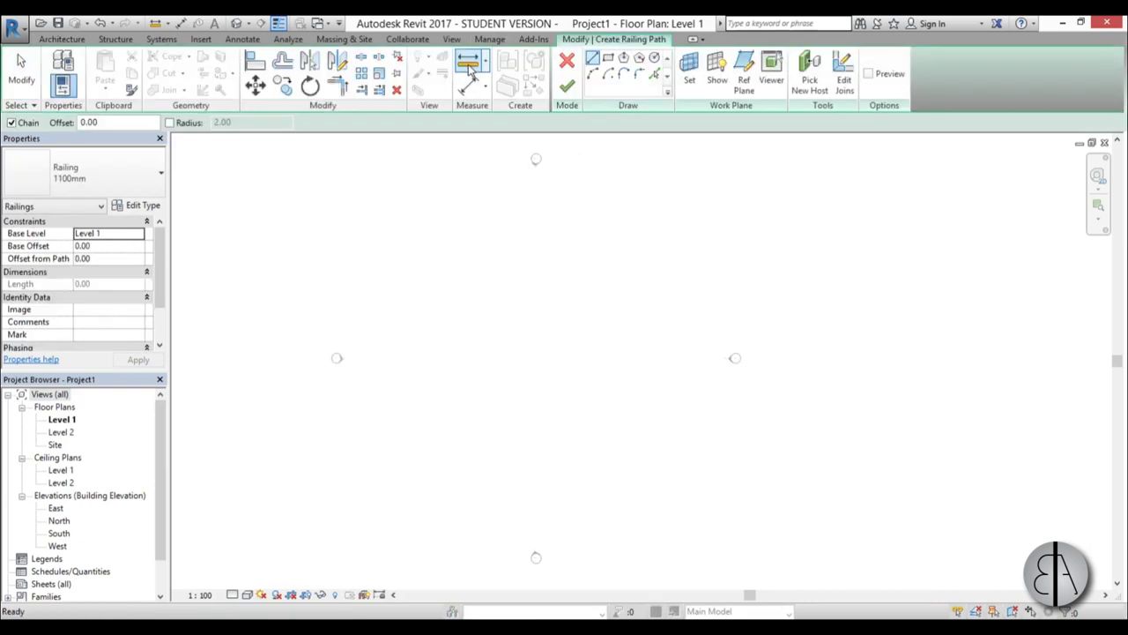
left_click(119, 177)
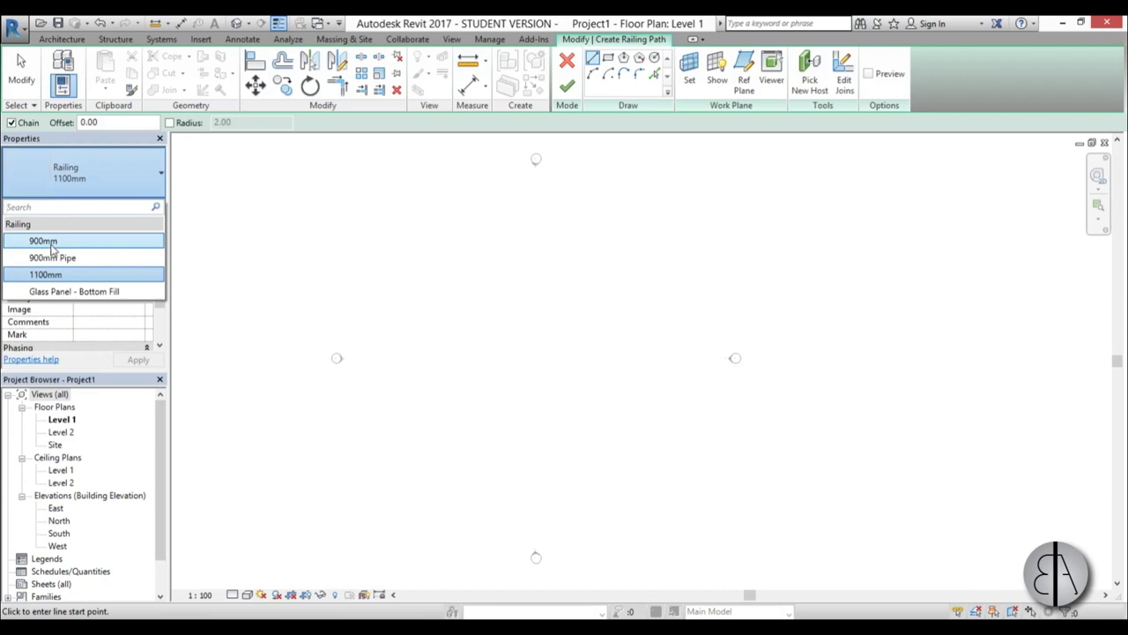
left_click(41, 243)
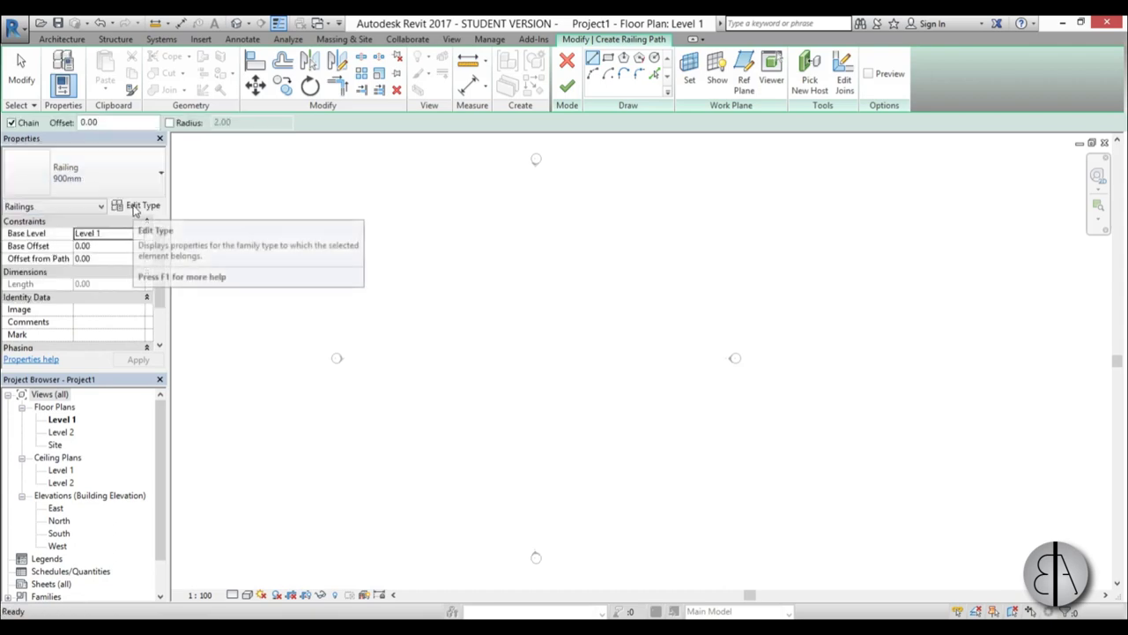
- Duplicate the 900mm railing type under the name classical
left_click(136, 207)
left_click_drag(482, 134, 462, 88)
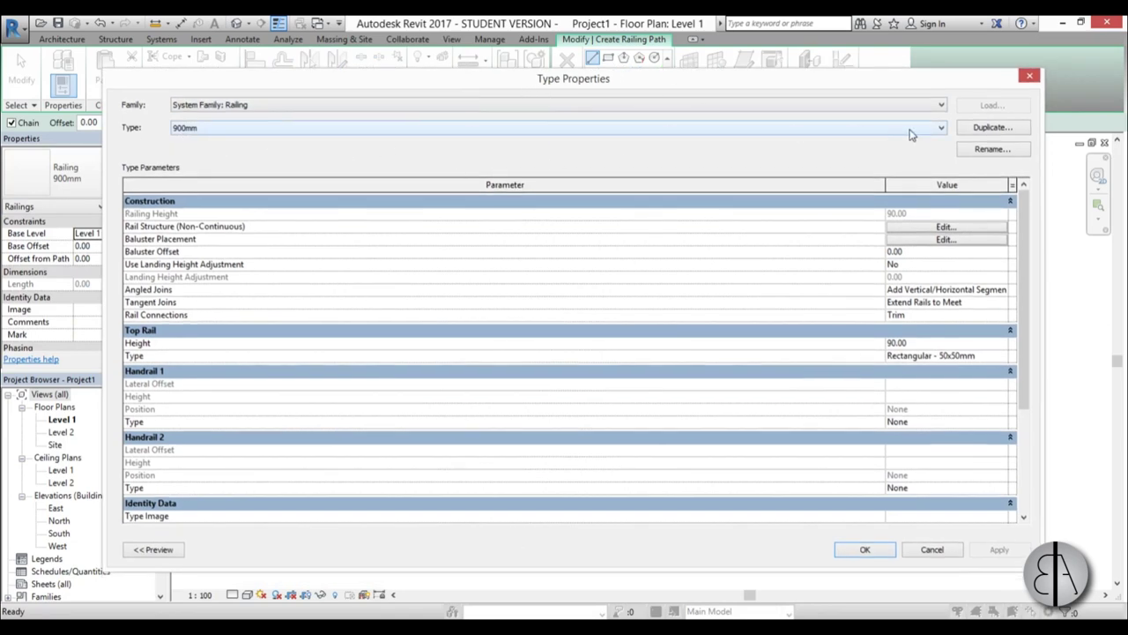
left_click(991, 127)
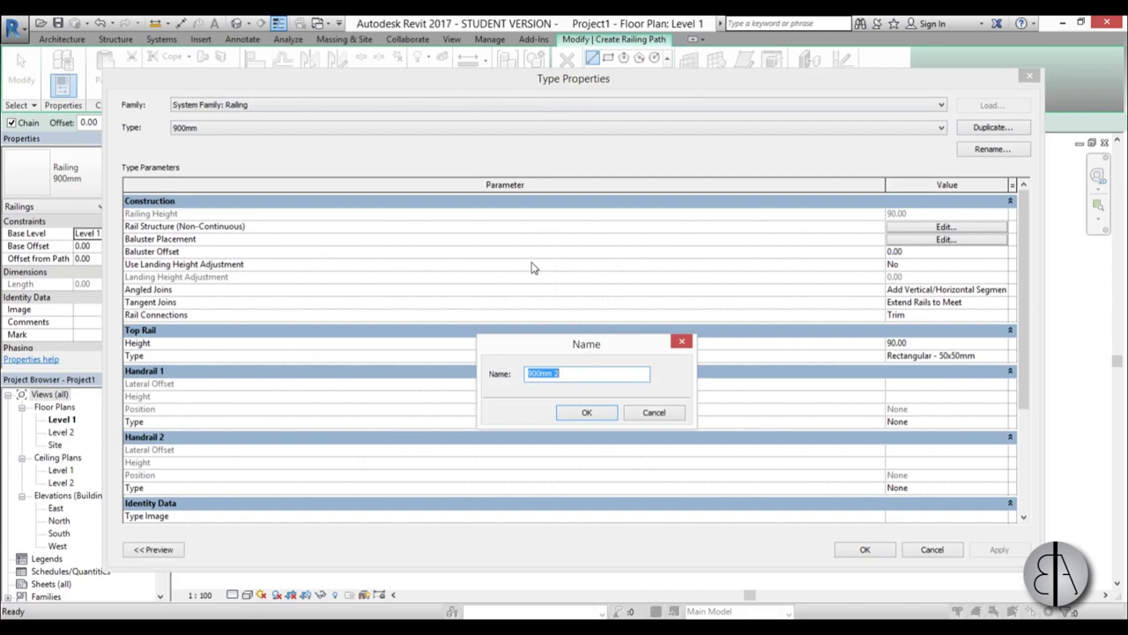
type("classical")
key("Return")
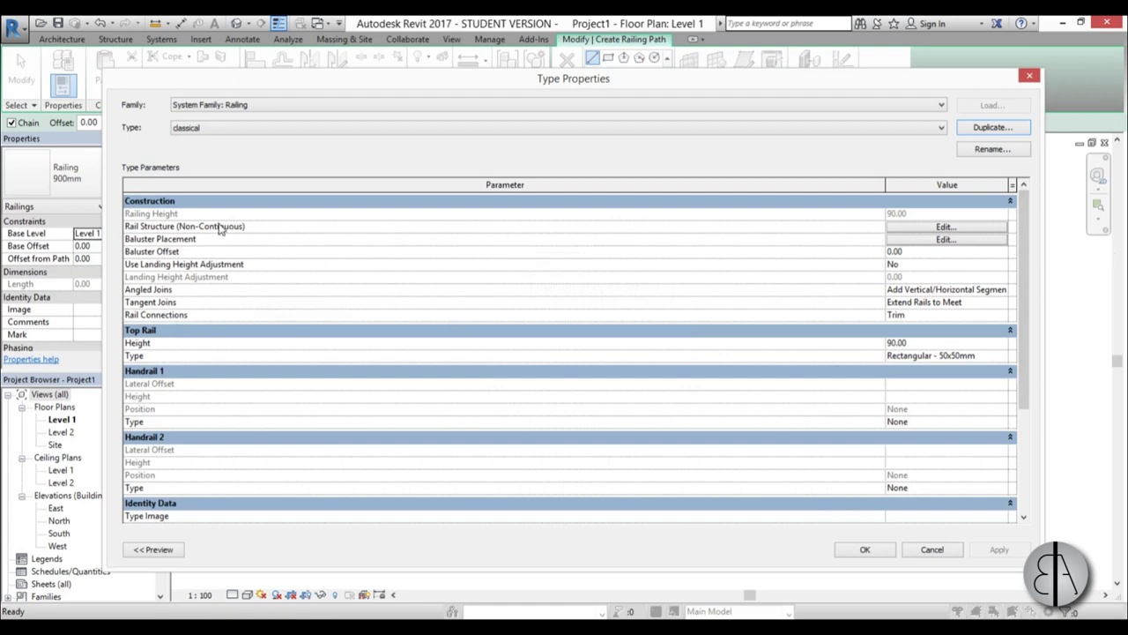
- Insert two new rails in the non-continuous rail structure of the classical type
left_click(969, 228)
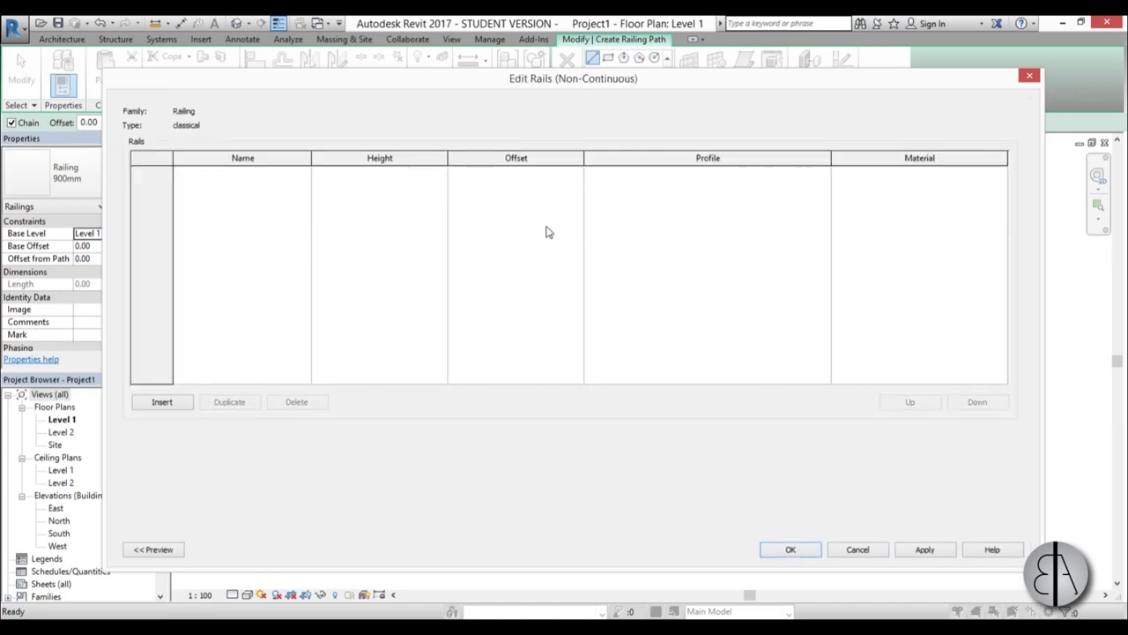
left_click(168, 404)
left_click(170, 404)
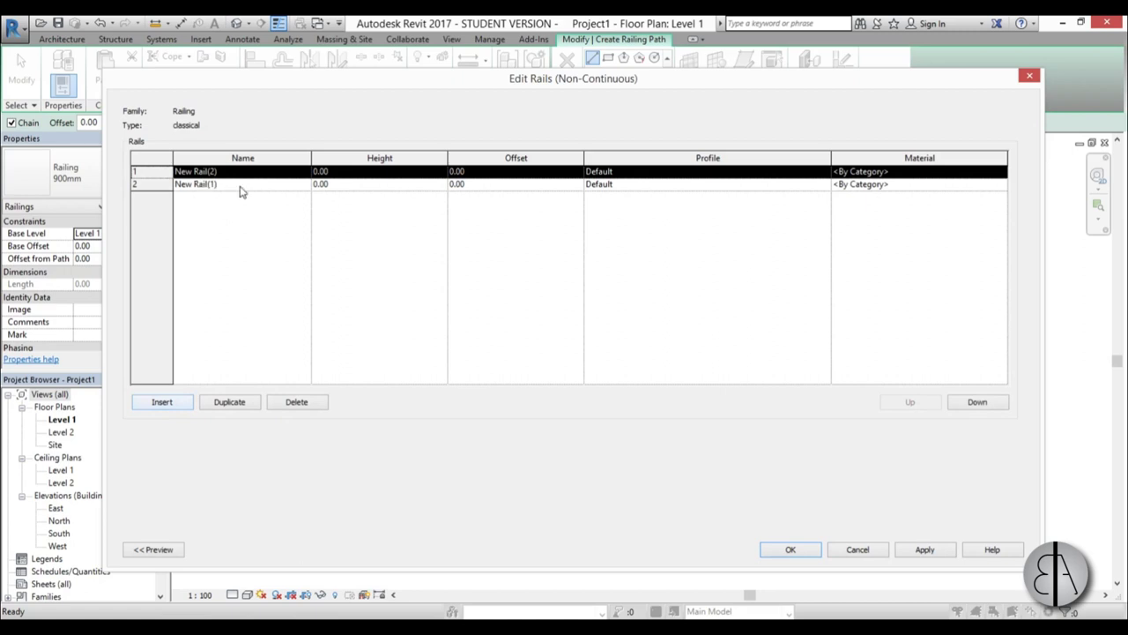
- Name the first rail top and the second rail bottom
left_click(304, 171)
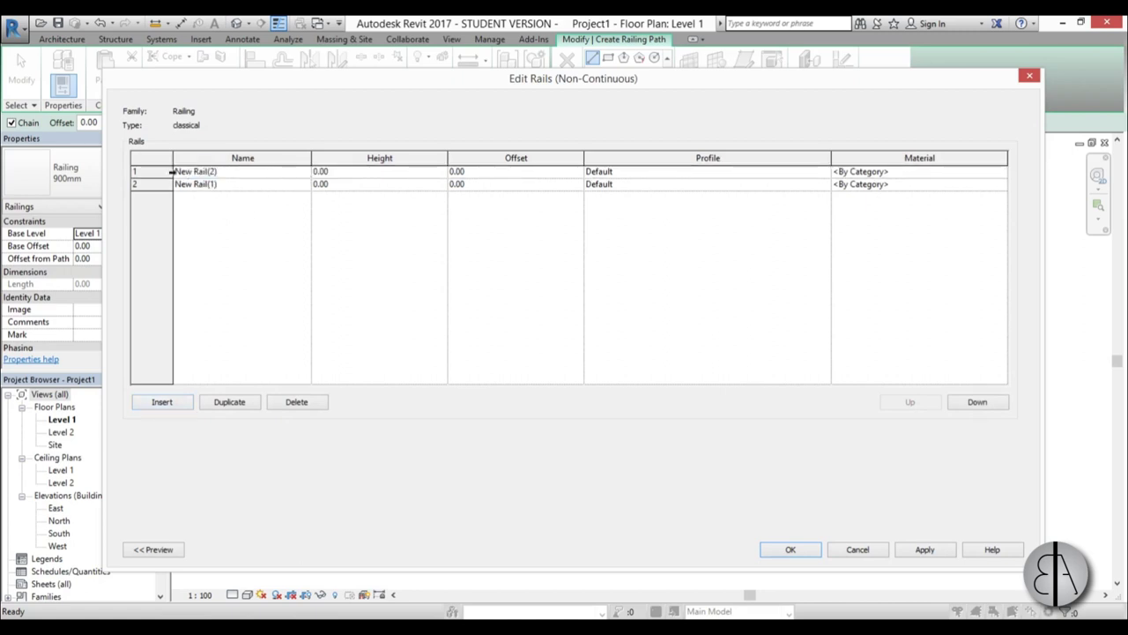
left_click(173, 172)
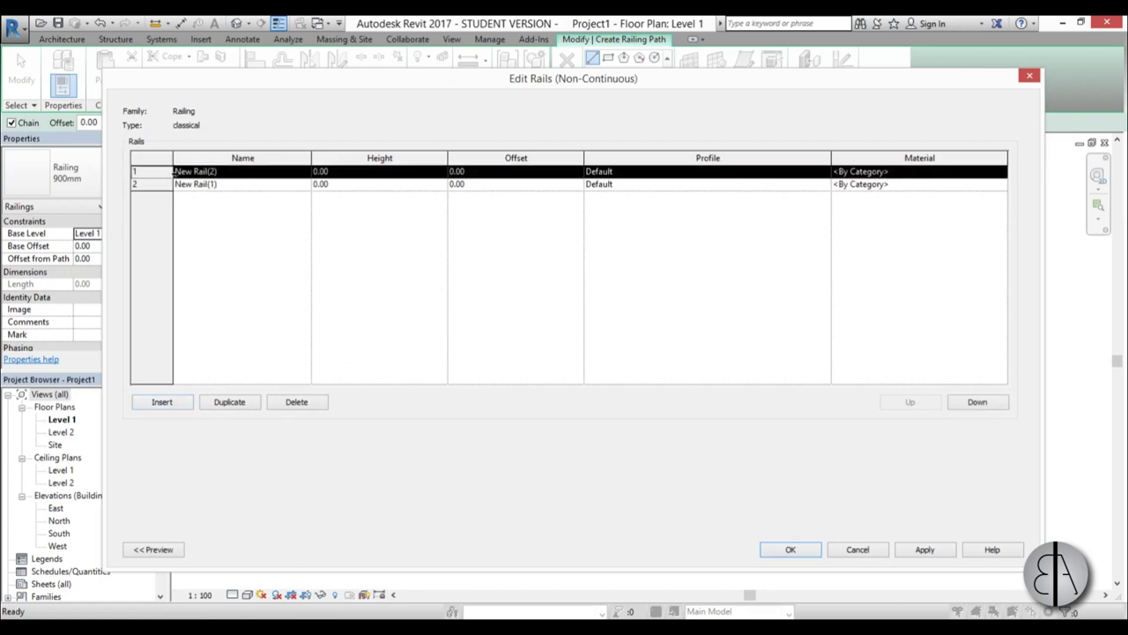
left_click(307, 171)
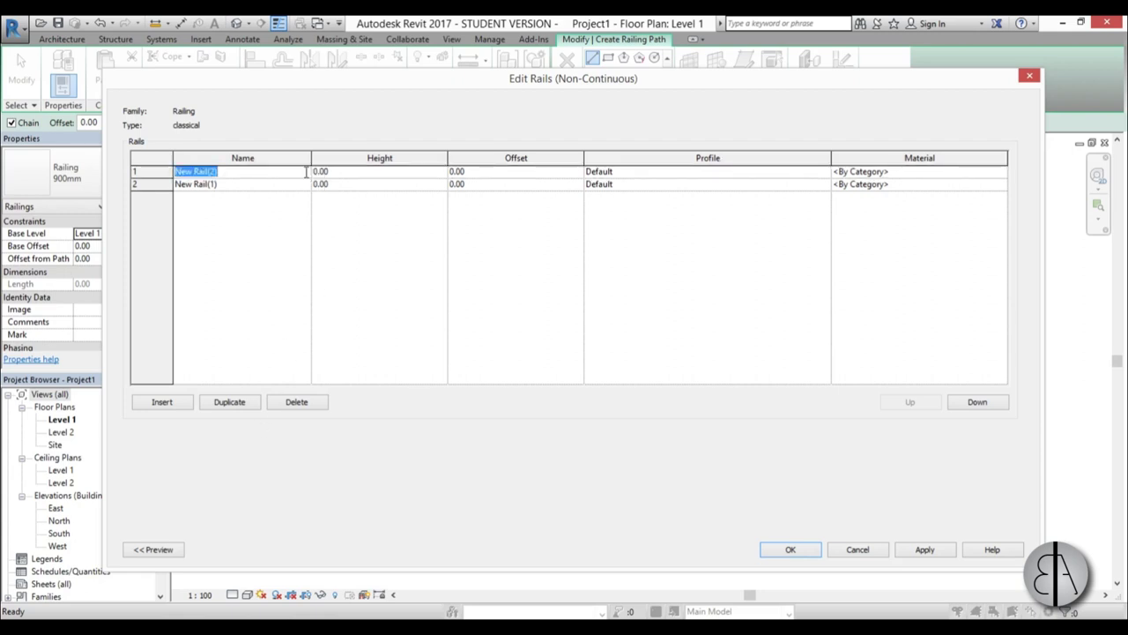
type("top")
left_click(285, 183)
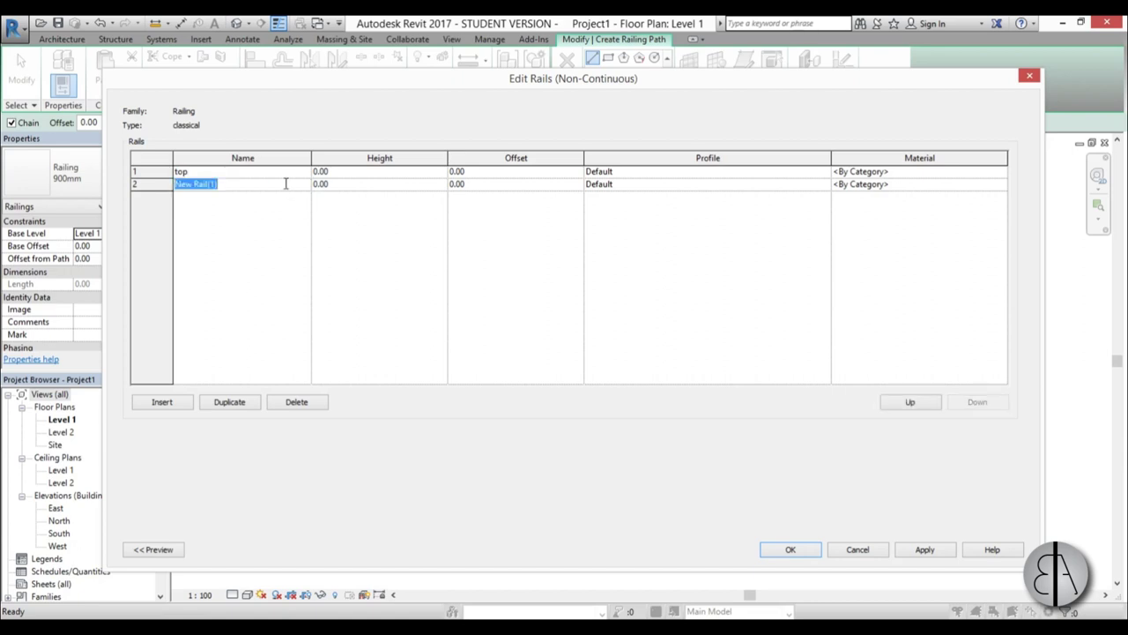
type("bottom")
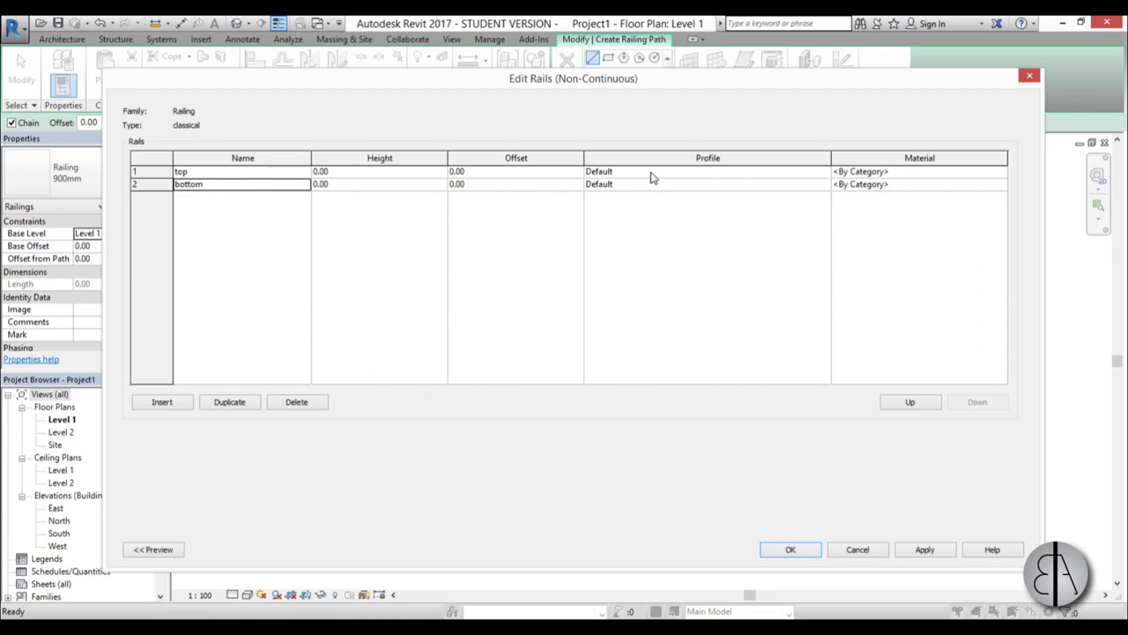
- Assign the top : top profile to the top rail
left_click(808, 171)
left_click(824, 171)
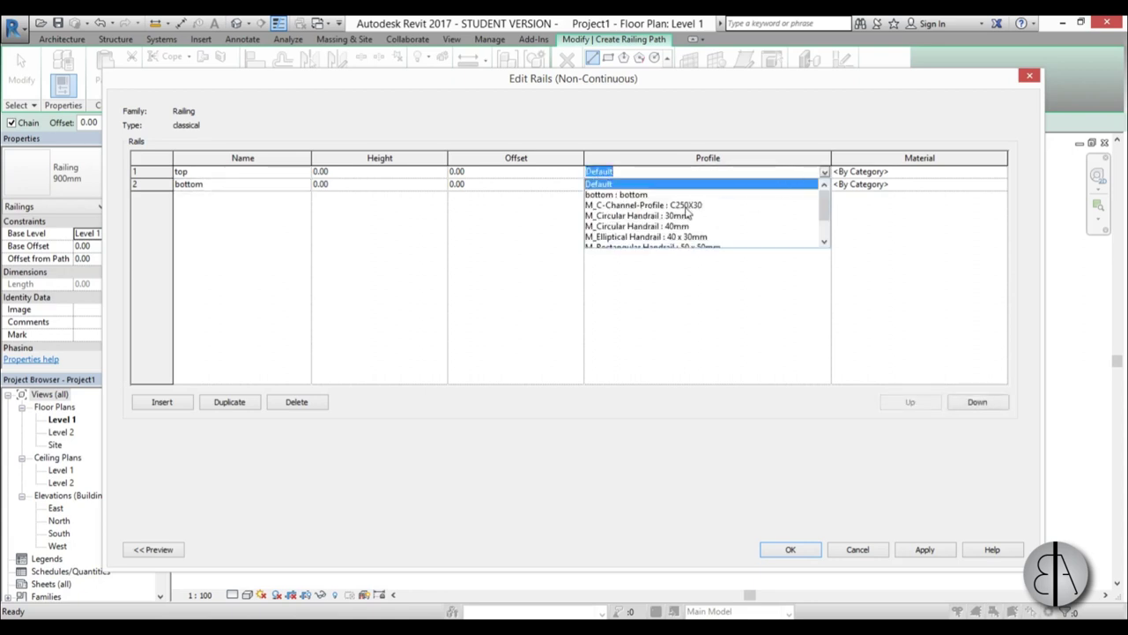
scroll(633, 207, "down", 2)
left_click(624, 236)
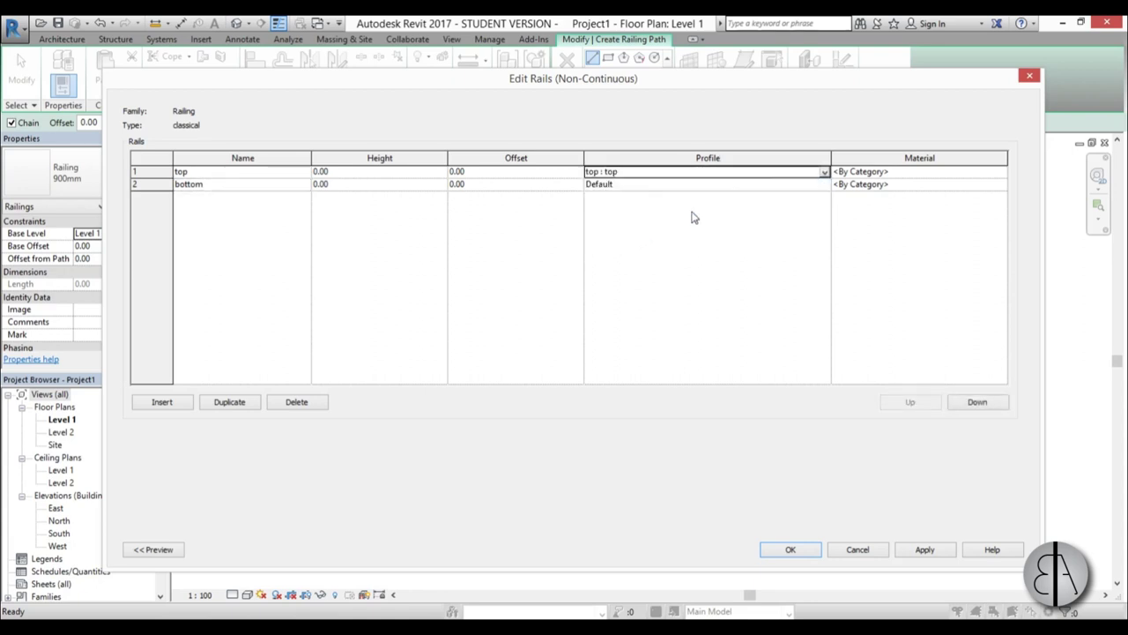
- Assign the bottom : bottom profile to the bottom rail
left_click(824, 185)
left_click(824, 185)
scroll(666, 227, "down", 3)
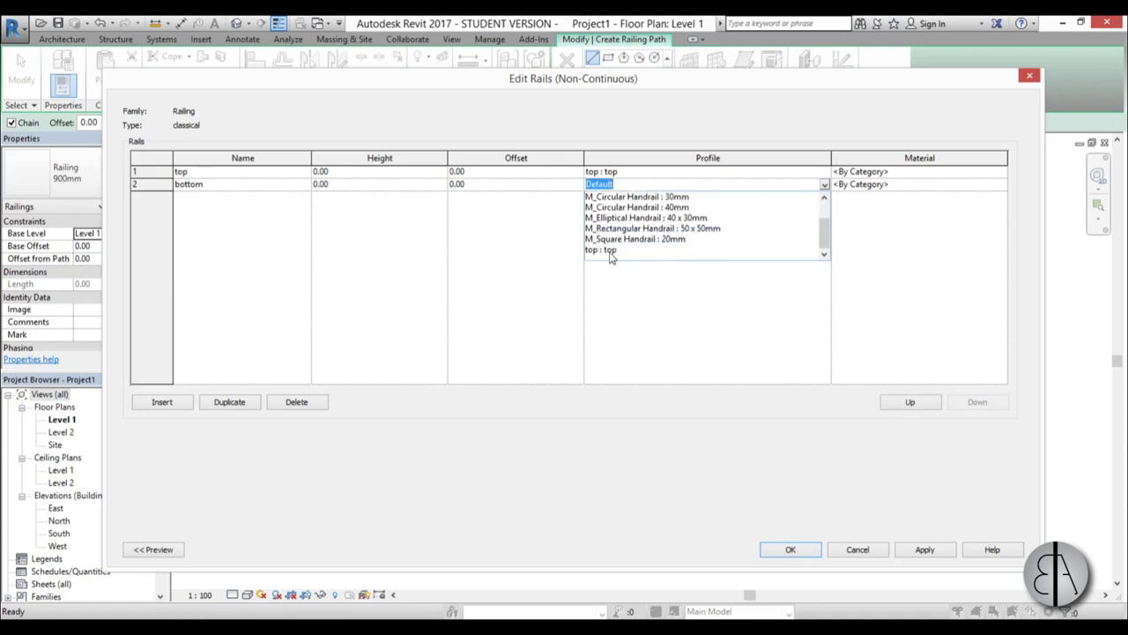
scroll(636, 241, "up", 3)
left_click(622, 207)
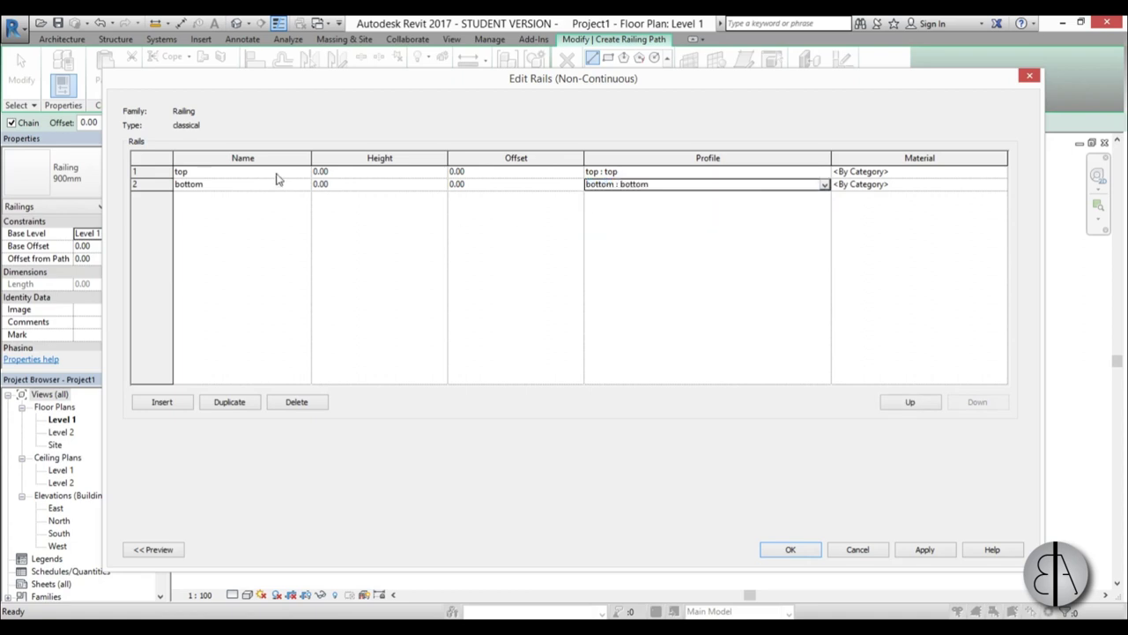
- Set the top rail's height to 60 and the bottom rail's height to 0
left_click(341, 173)
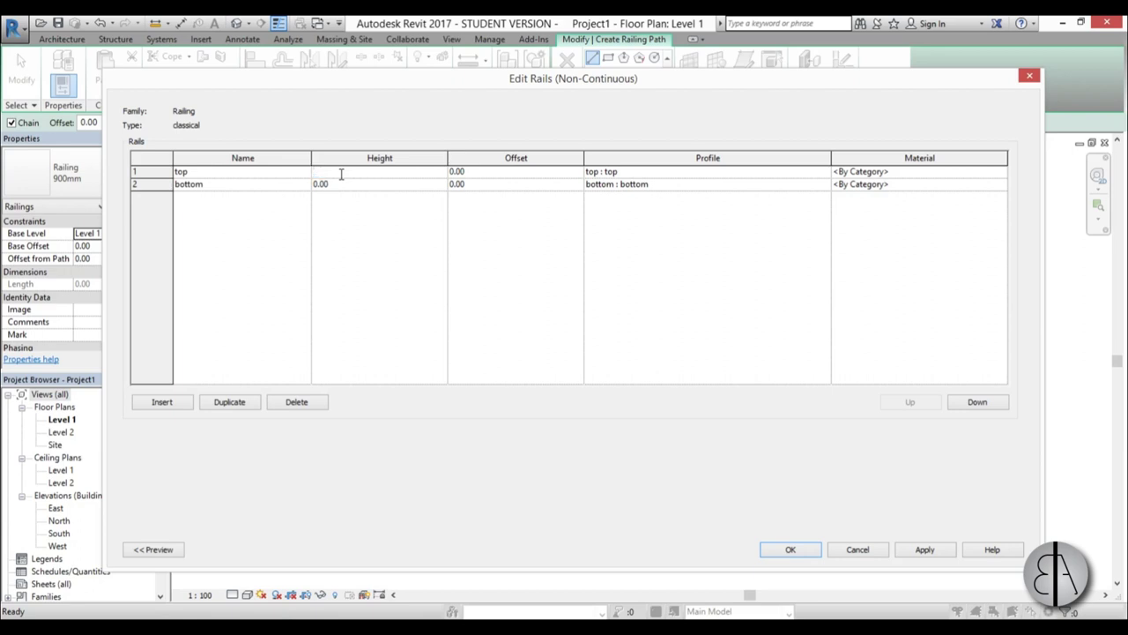
left_click(341, 186)
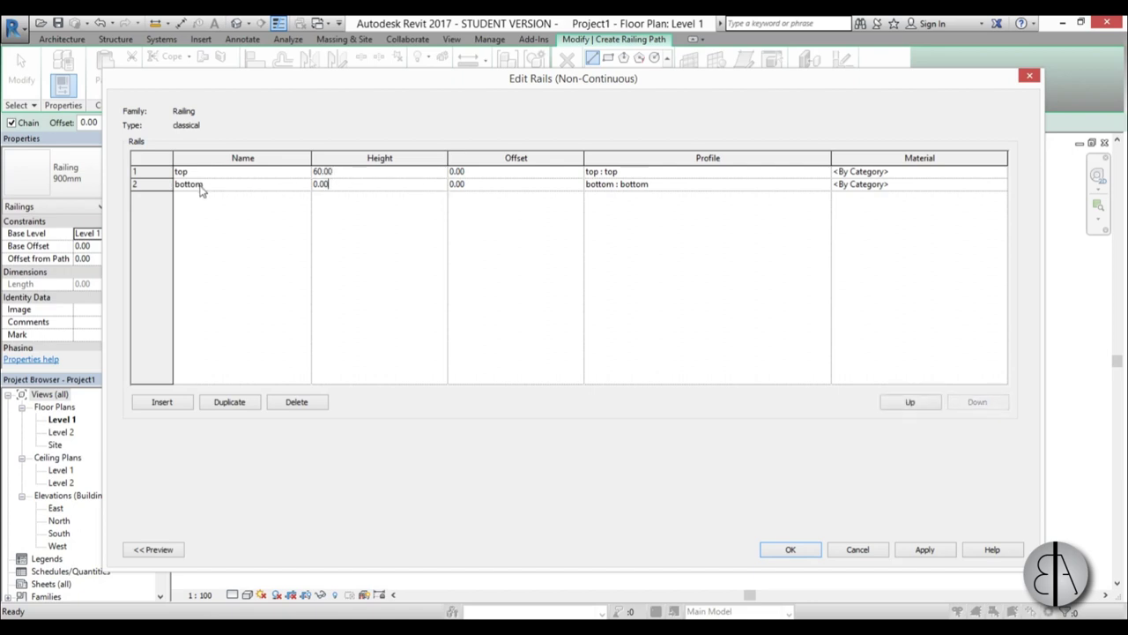
left_click(351, 185)
type("0")
key("Tab")
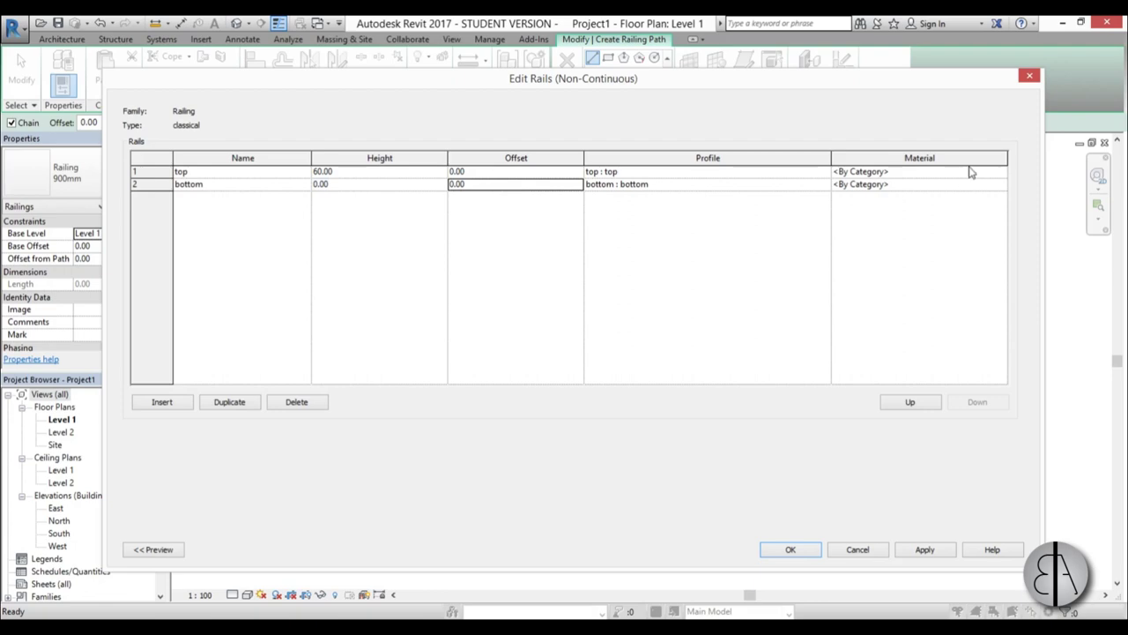
- Assign the Stone material to both the top and bottom rails and accept the rail structure
left_click(1001, 174)
left_click(1002, 173)
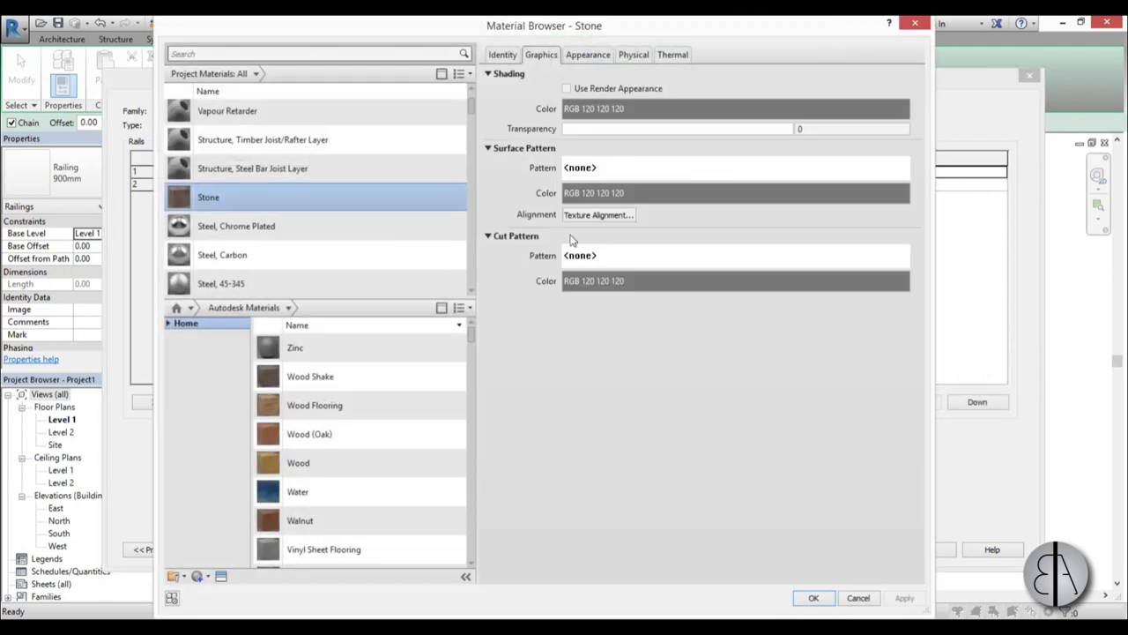
left_click(814, 597)
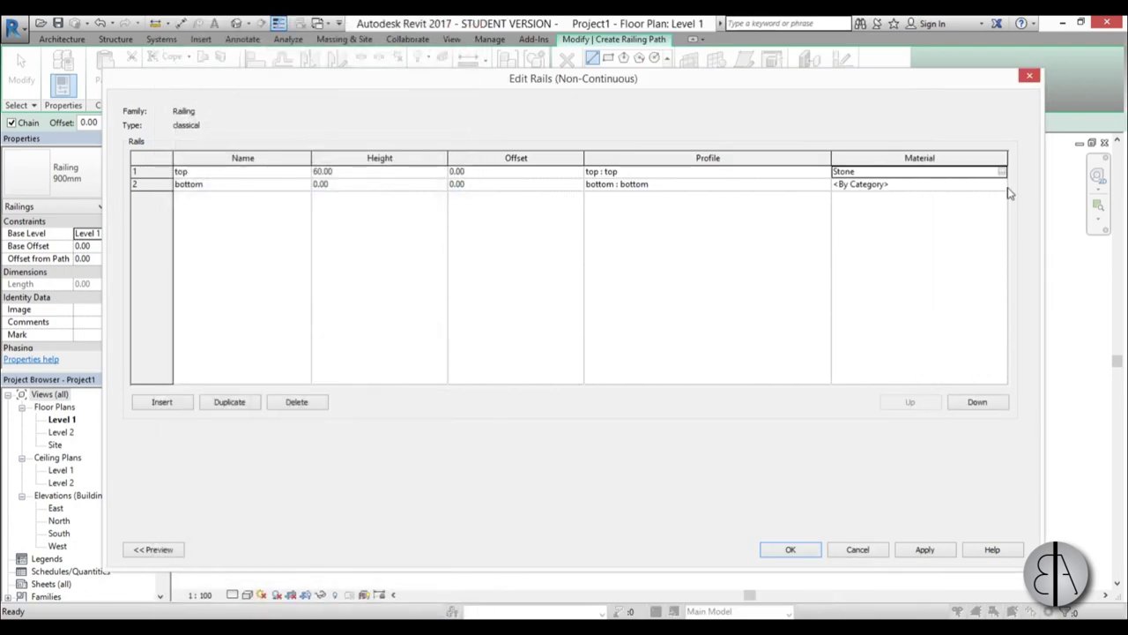
key("ctrl+c")
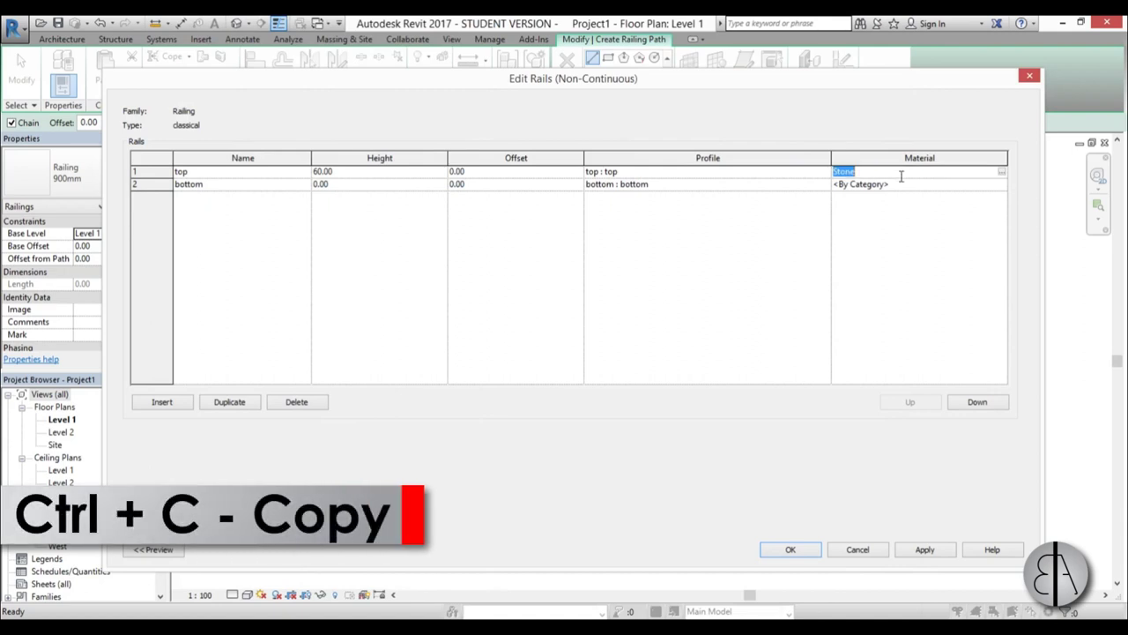
left_click(900, 183)
key("ctrl+v")
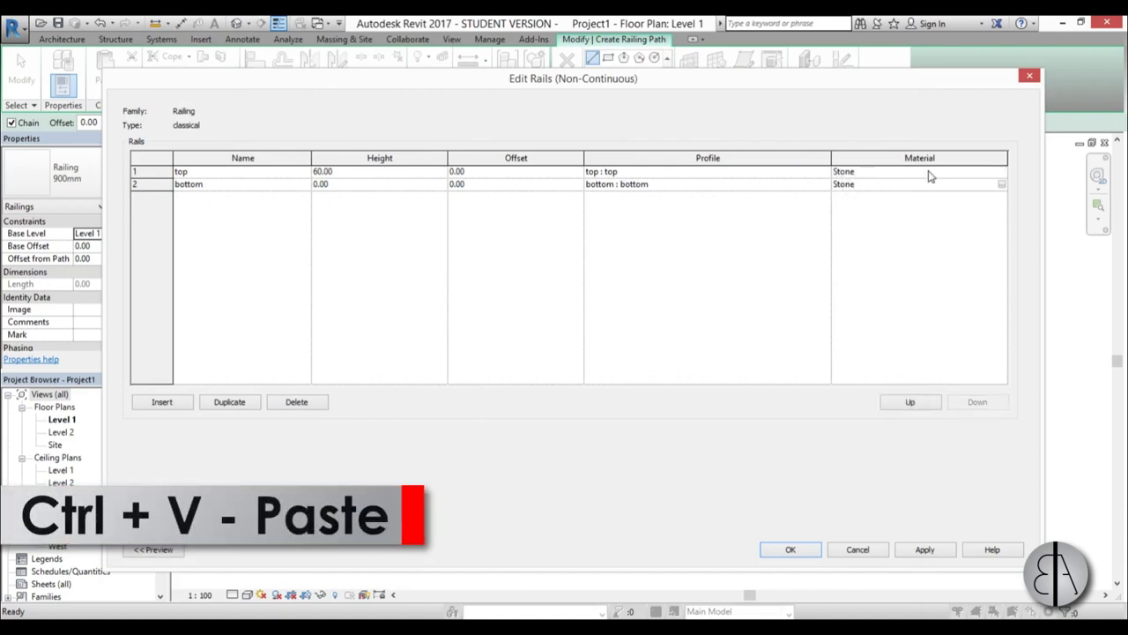
left_click(924, 552)
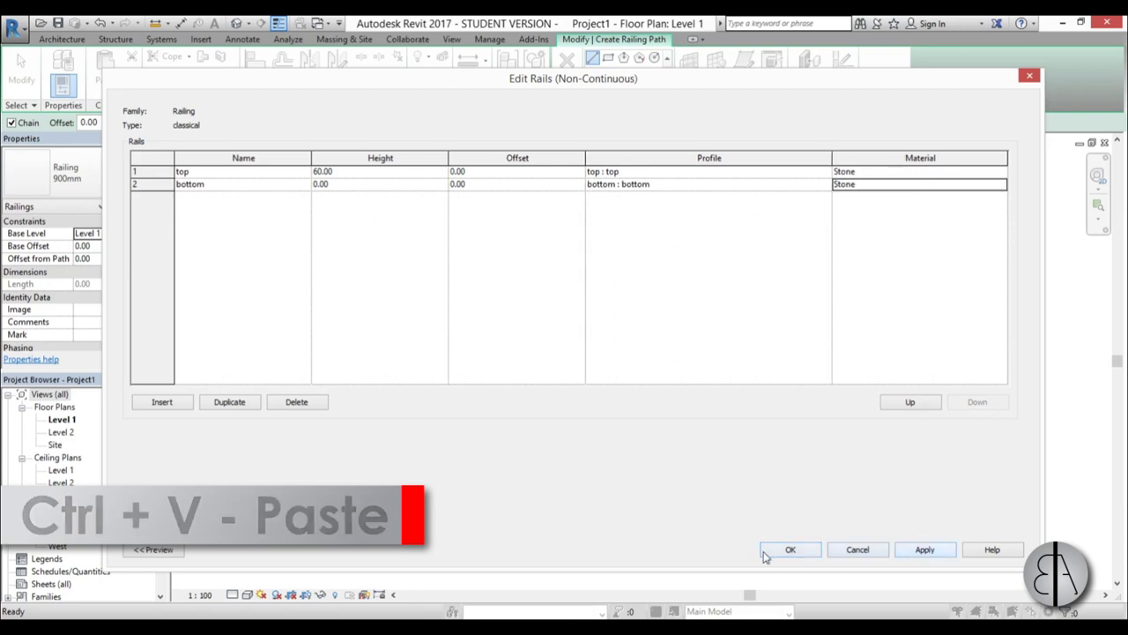
left_click(779, 553)
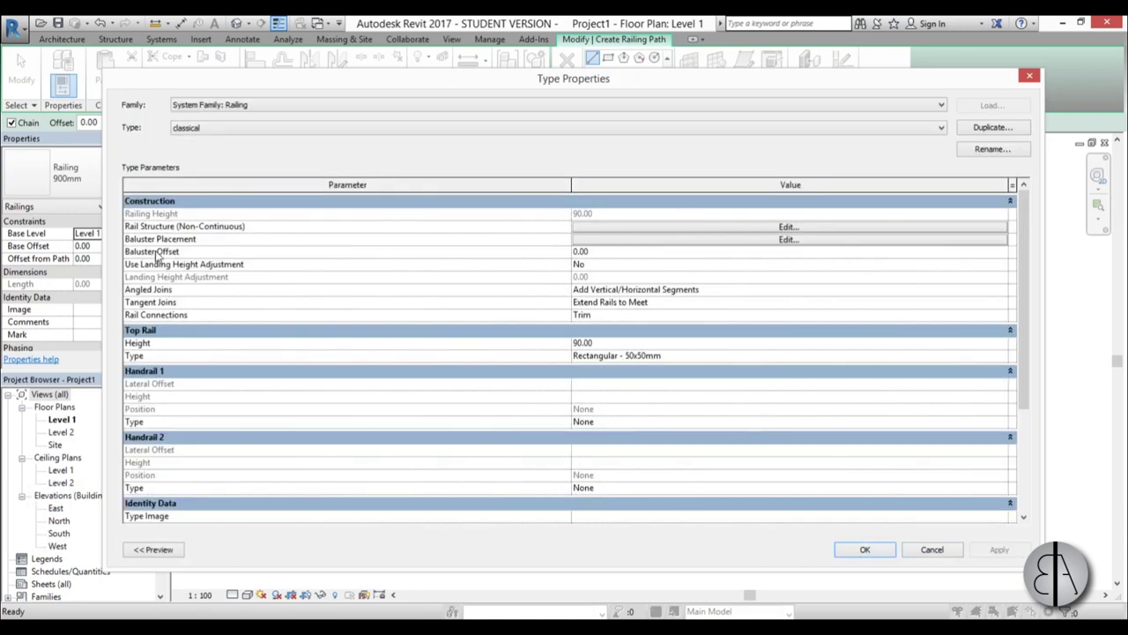
- In the classical type's baluster placement, set the regular baluster's family to Baluster : Baluster
left_click(716, 242)
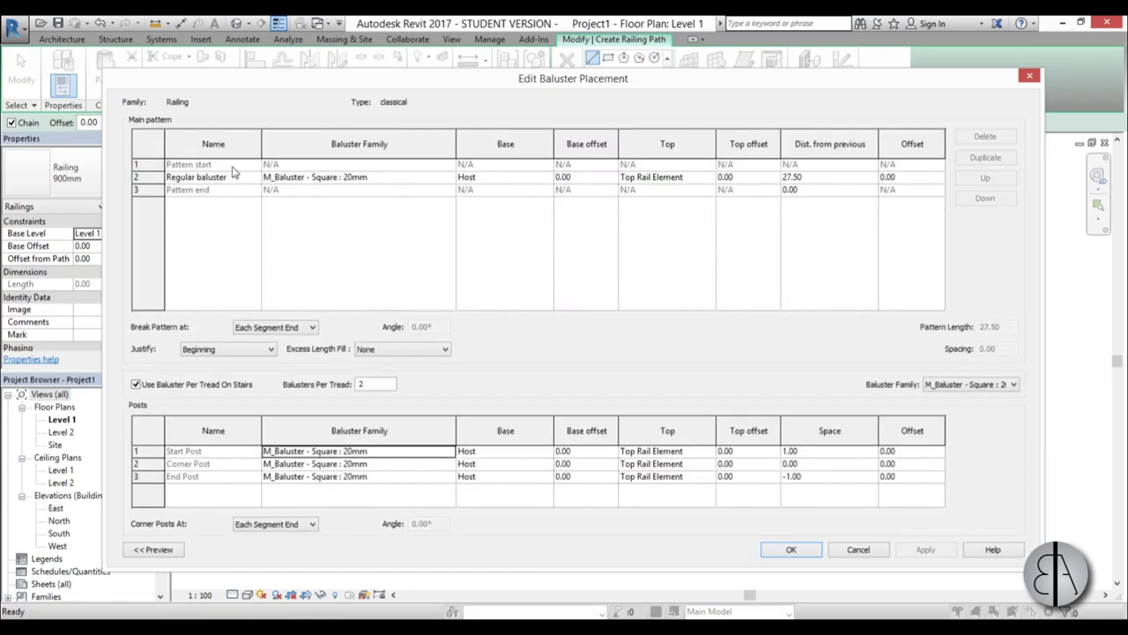
left_click(450, 178)
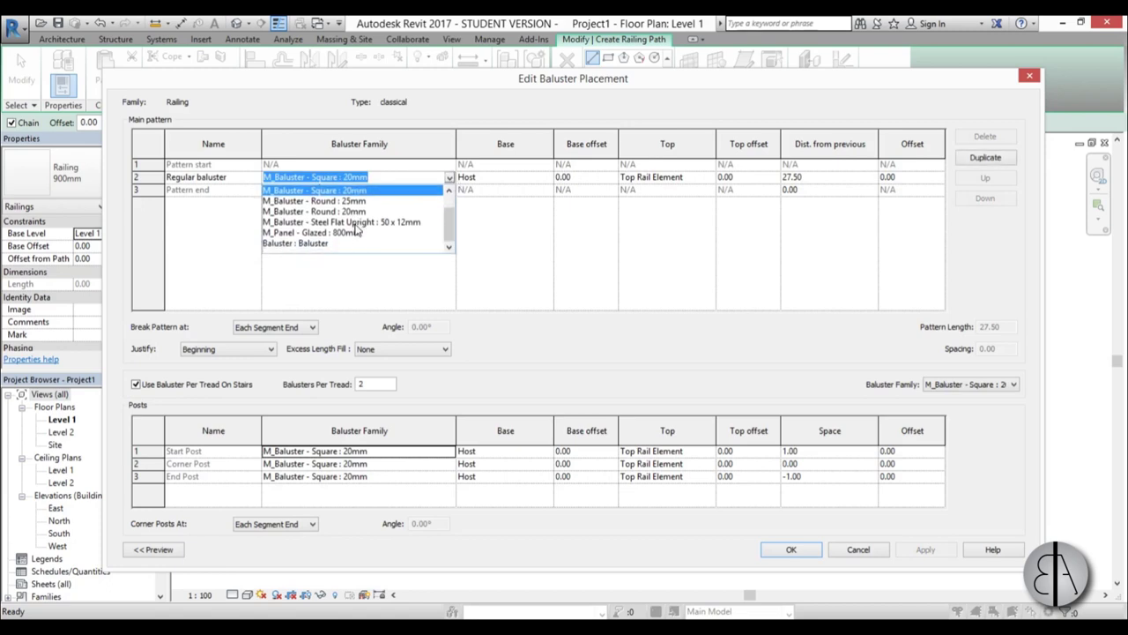
left_click(289, 242)
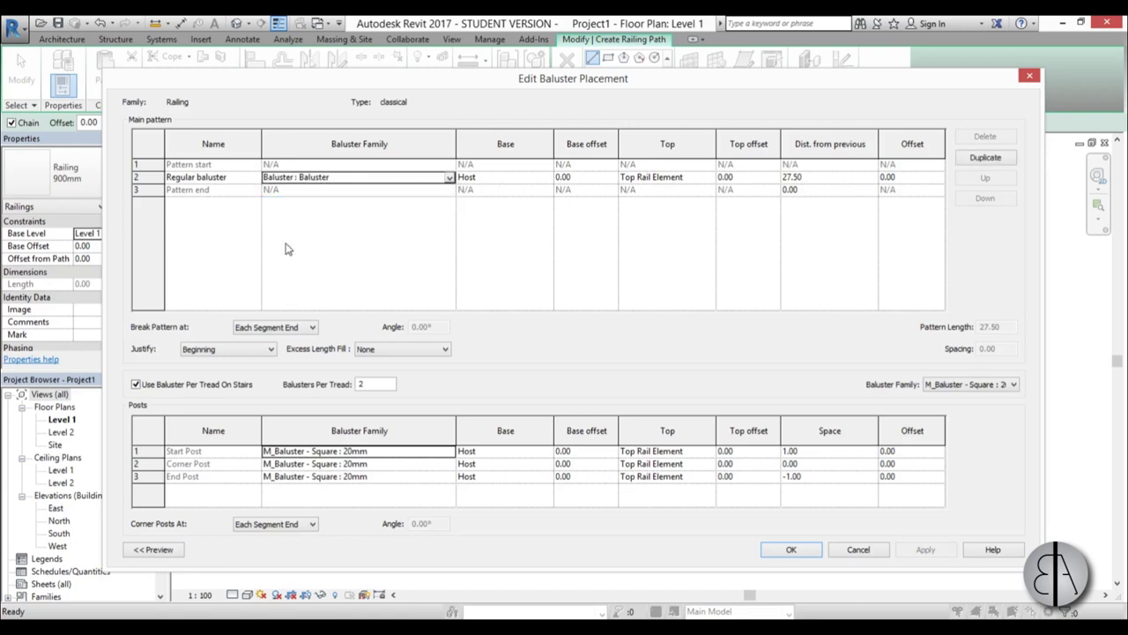
- Run the regular baluster from the bottom rail to the top rail, with a distance from previous of 30
left_click(547, 178)
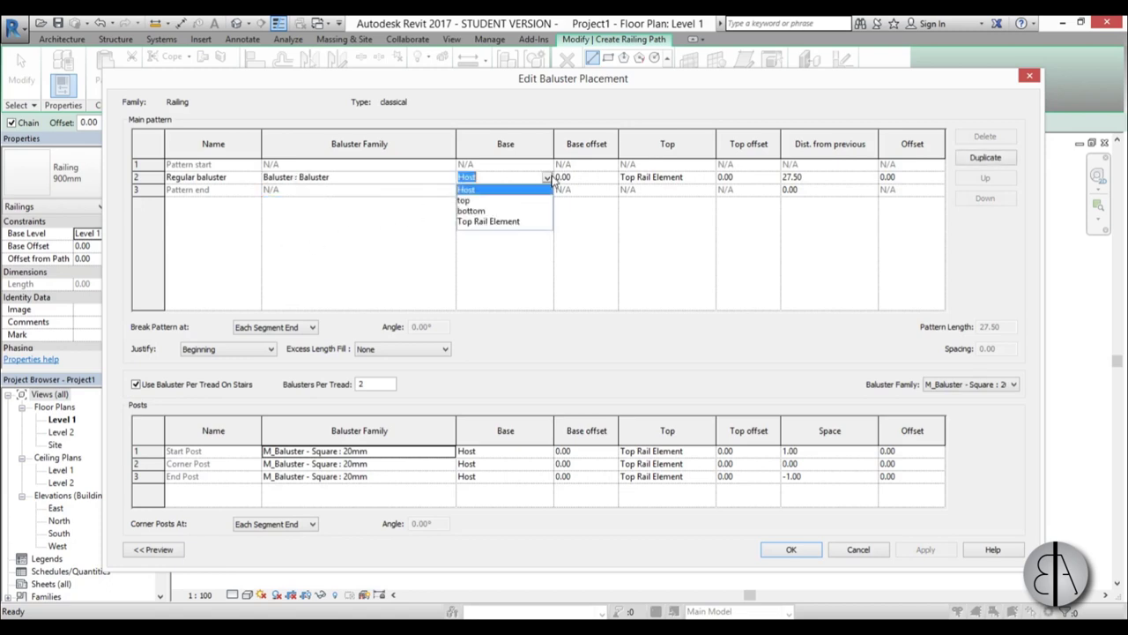
left_click(472, 213)
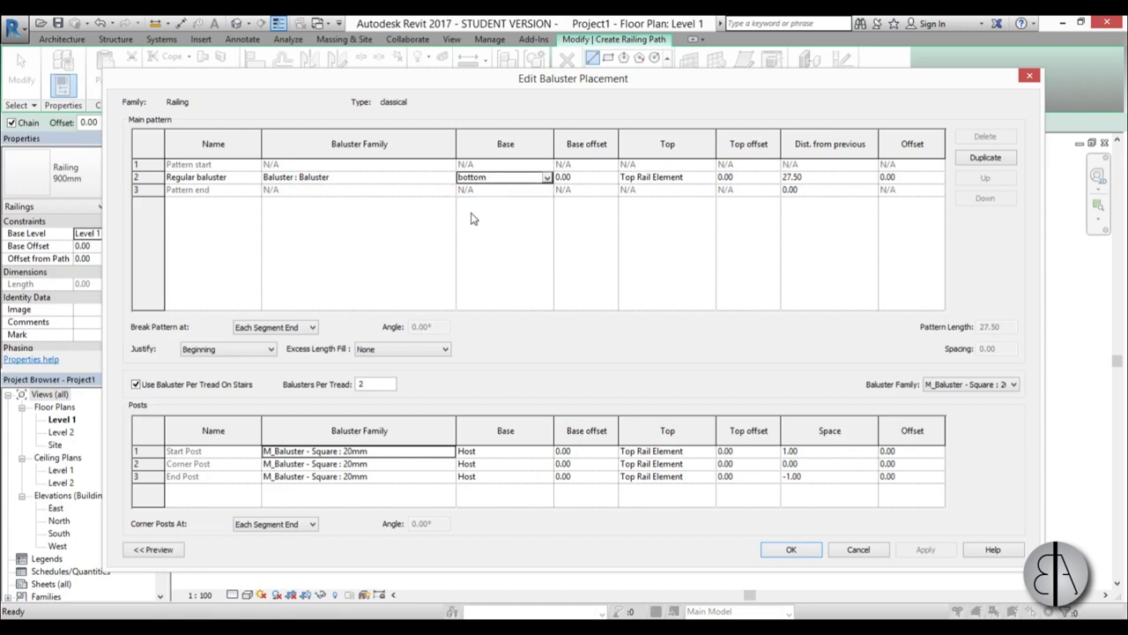
left_click(710, 178)
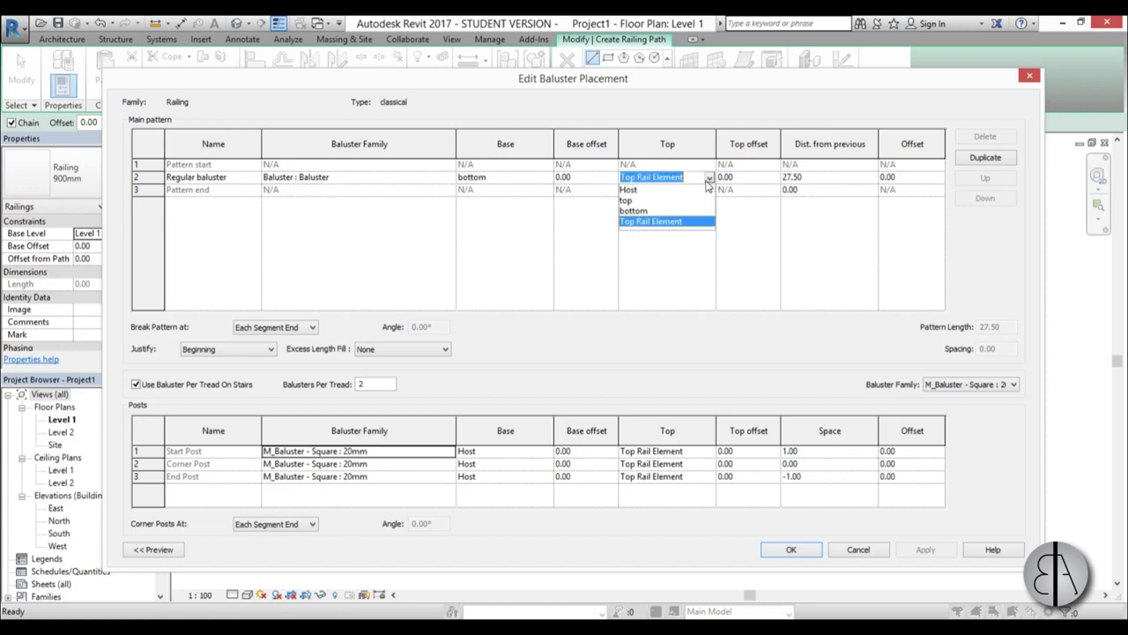
left_click(624, 203)
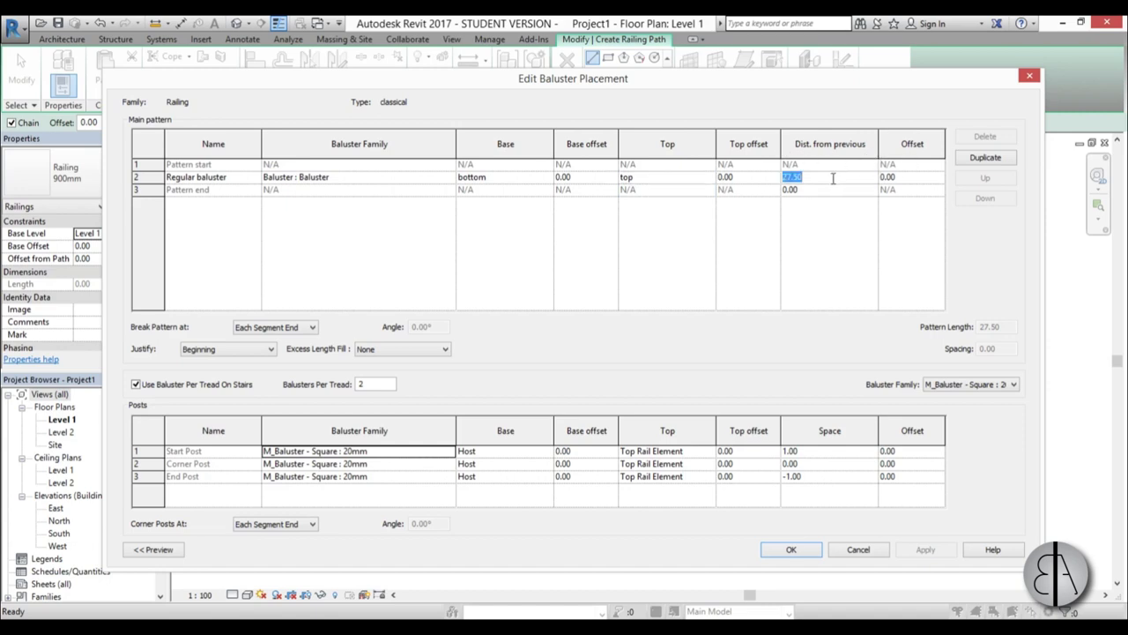
type("30")
key("Tab")
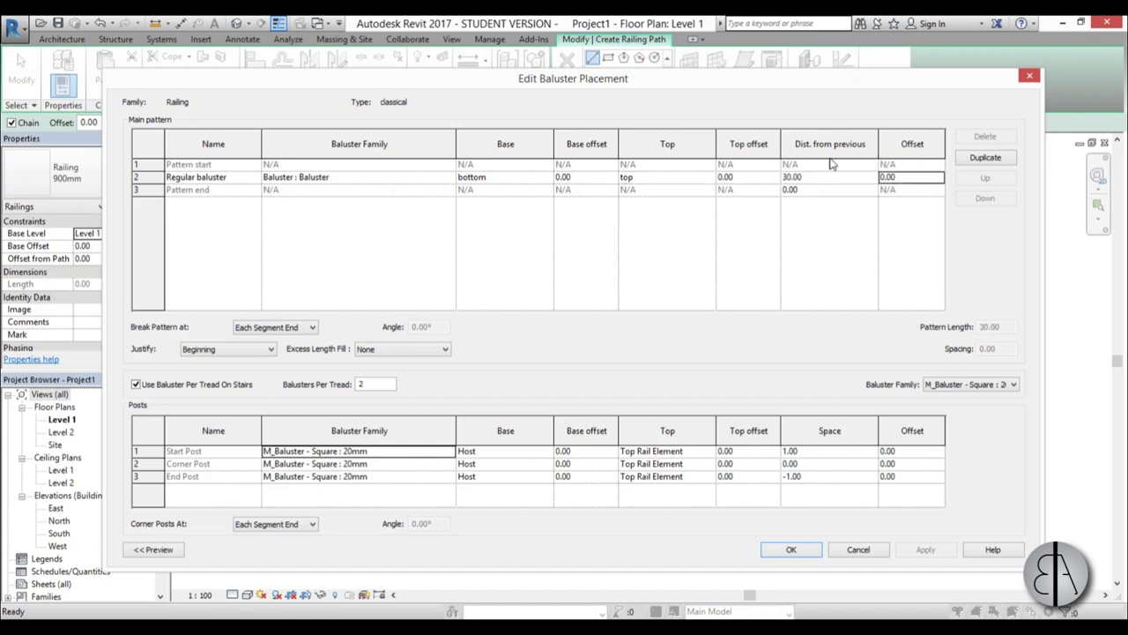
- Set the baluster pattern to Spread Pattern To Fit, breaking at Each Segment End, and turn off Use Baluster Per Tread On Stairs
left_click(227, 351)
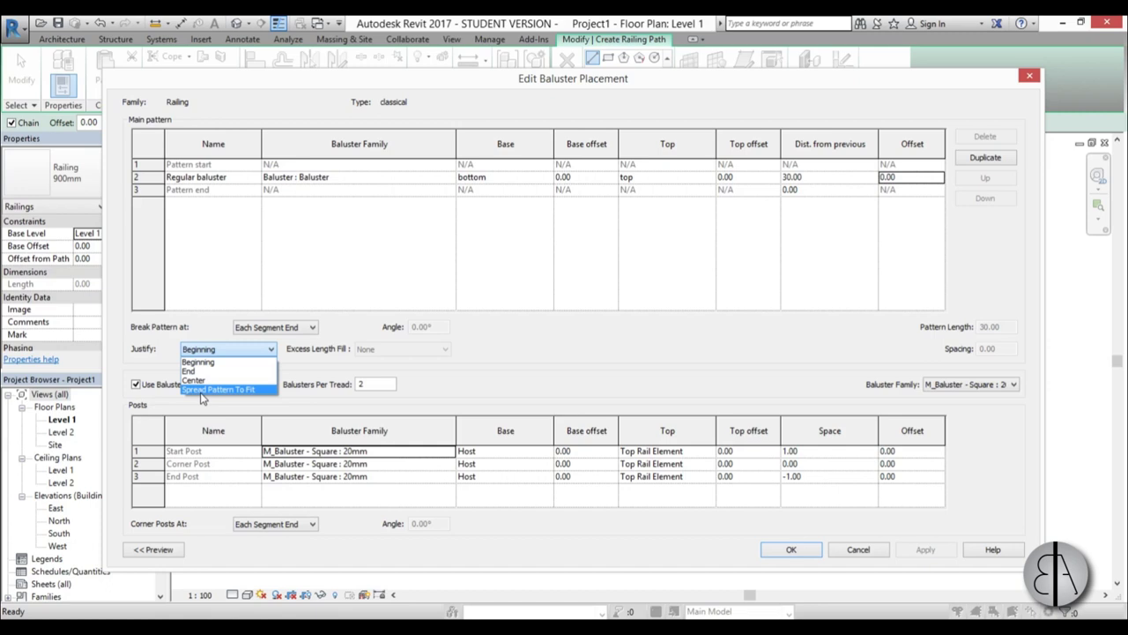
left_click(203, 391)
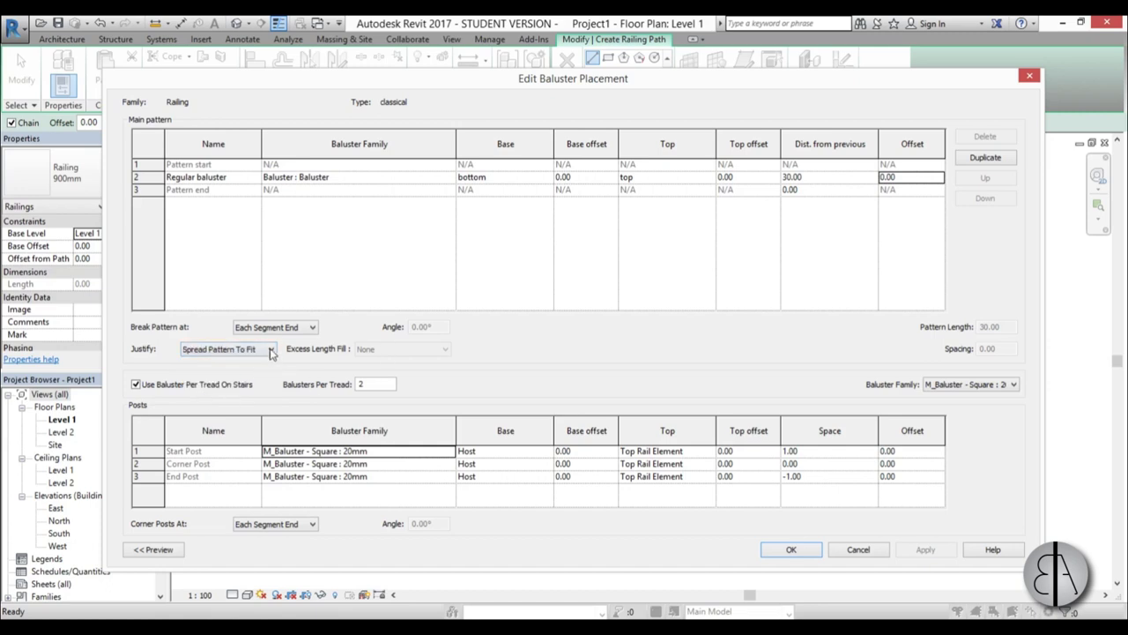
left_click(264, 329)
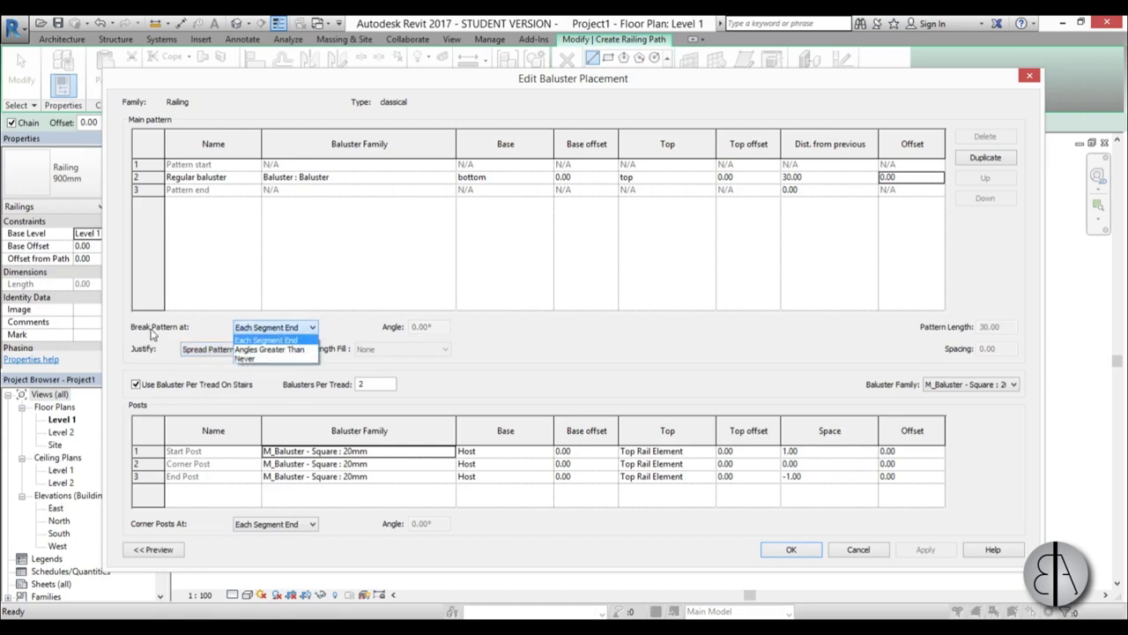
left_click(265, 341)
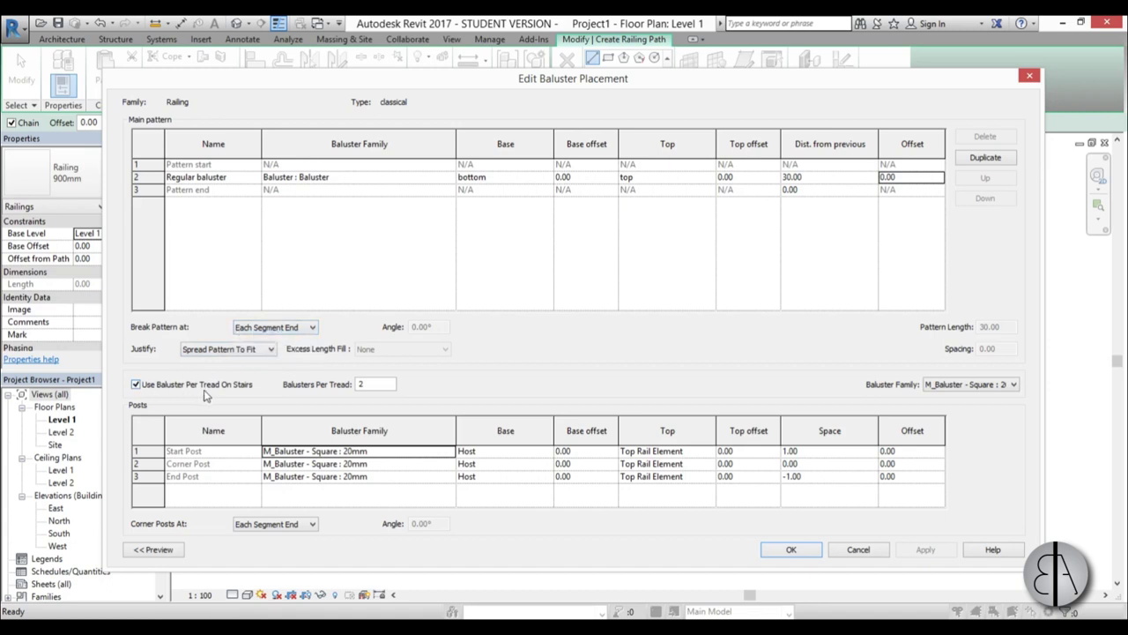
left_click(164, 390)
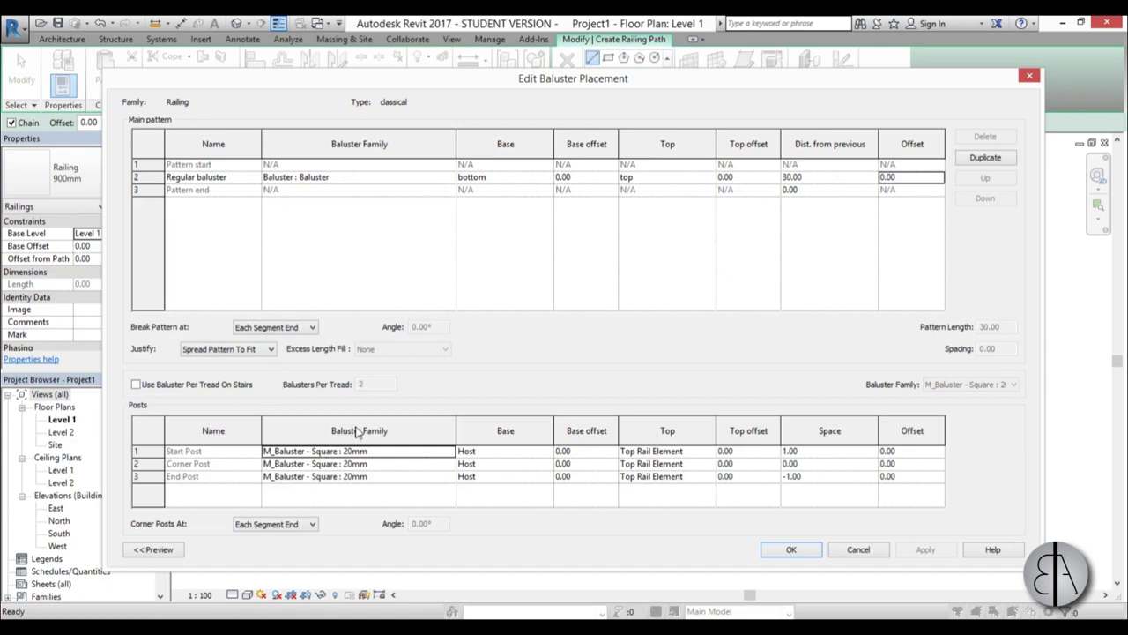
- Set the baluster family of the start post and the corner post to Baluster : Baluster
left_click(448, 455)
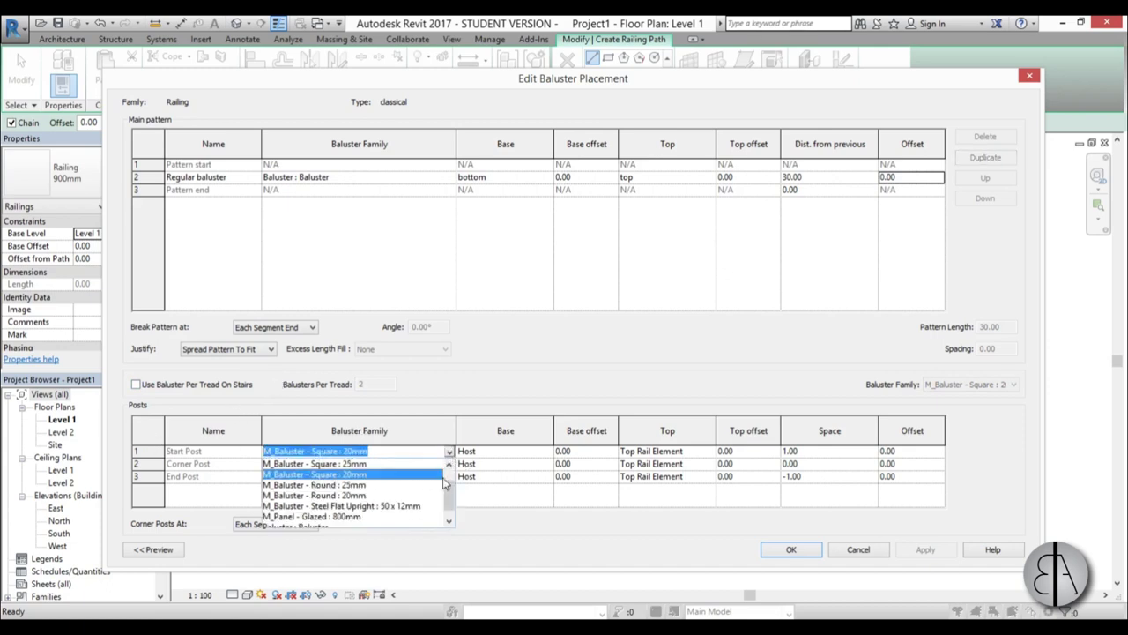
scroll(447, 493, "down", 1)
left_click(328, 520)
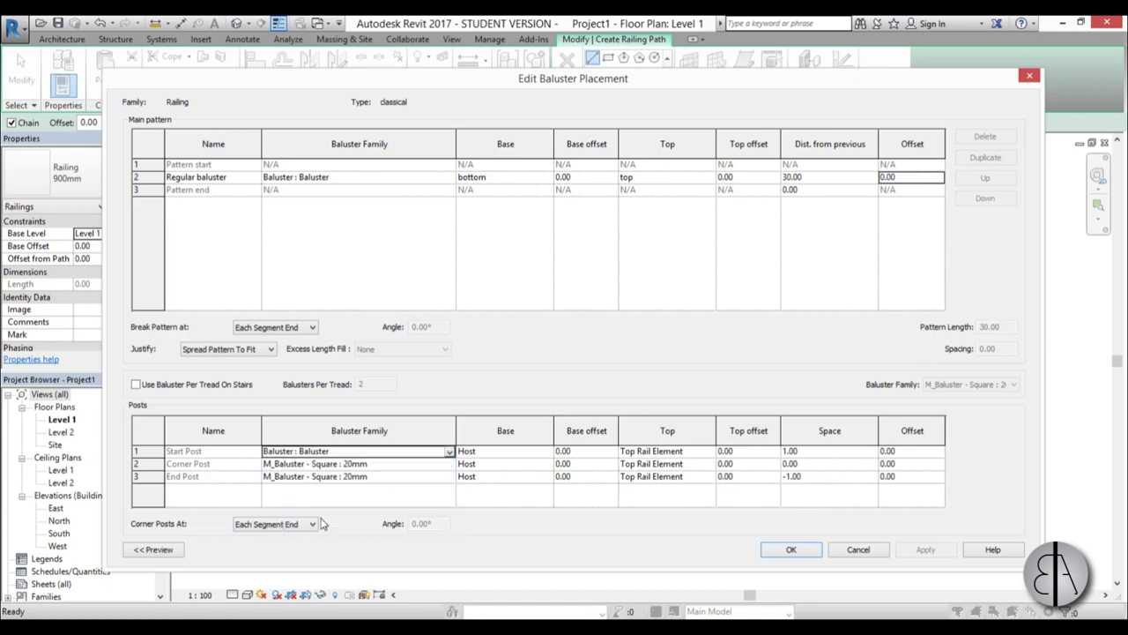
left_click(362, 450)
key("ctrl+c")
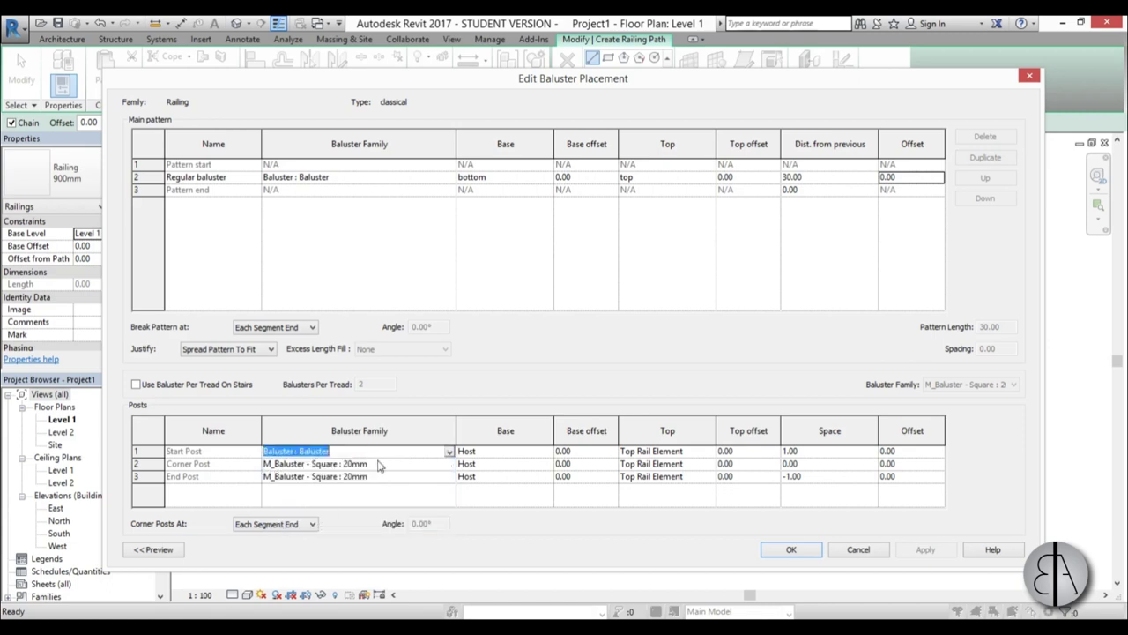
left_click(379, 464)
key("ctrl+v")
- Set the end post's baluster family to Baluster : Baluster
key("Down")
key("ctrl+v")
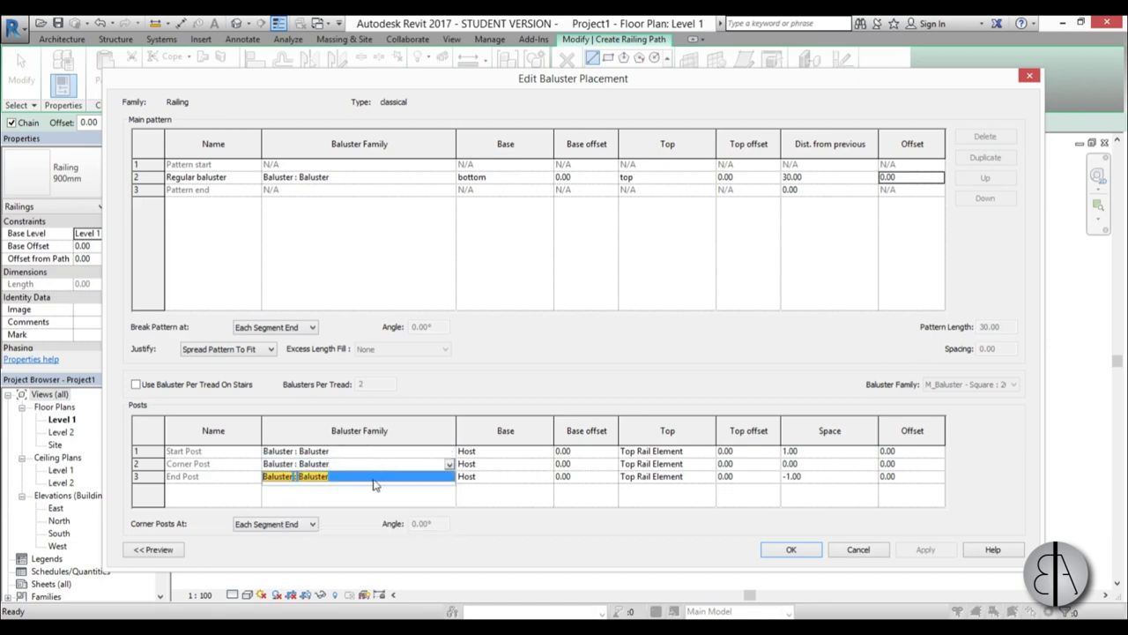
scroll(373, 484, "down", 1)
key("ctrl+v")
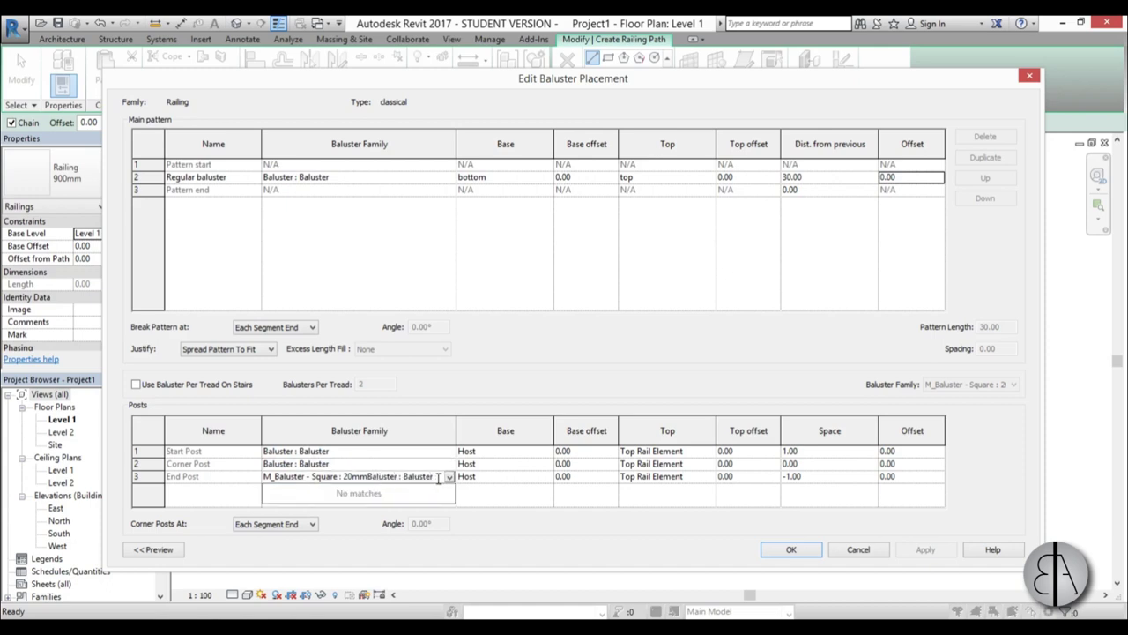
double_click(301, 478)
left_click(304, 477)
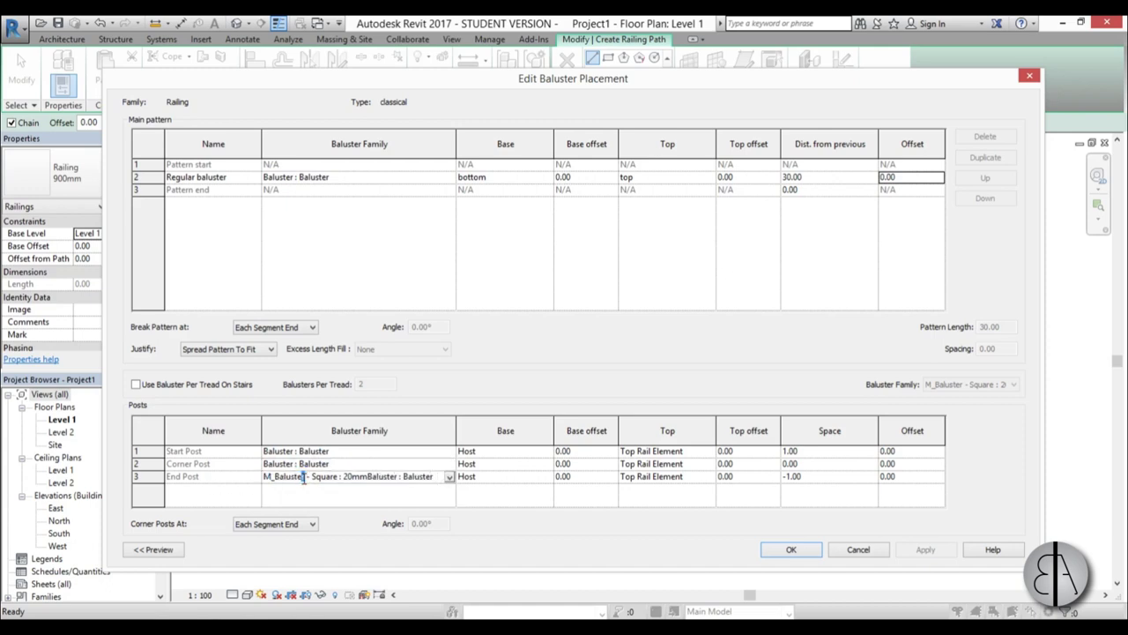
left_click_drag(264, 474, 429, 477)
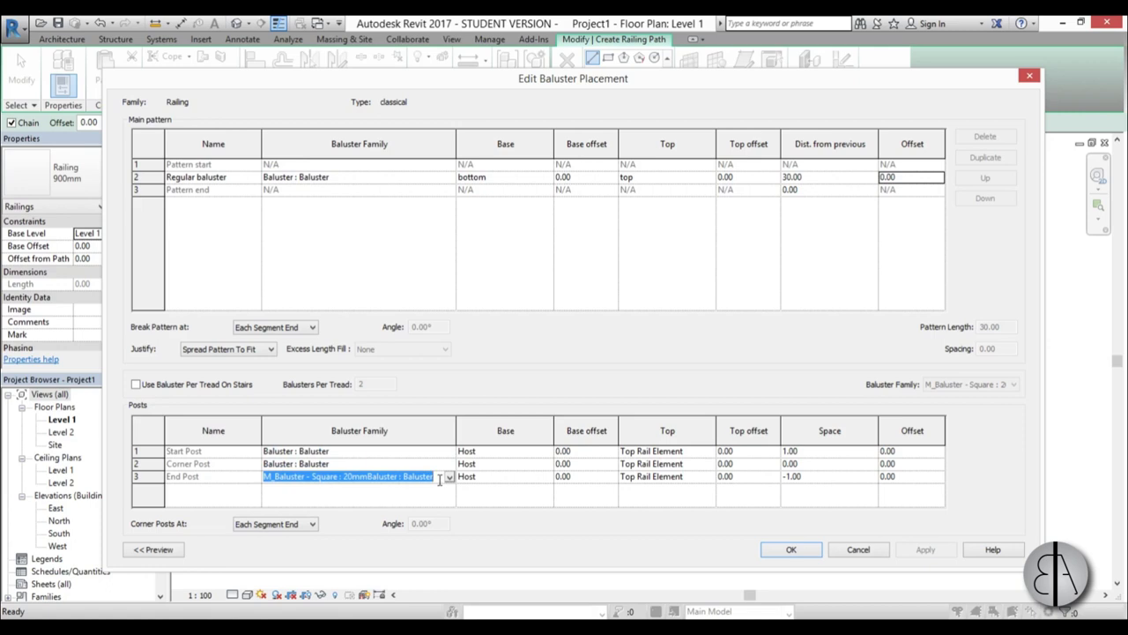
left_click(448, 476)
left_click(319, 490)
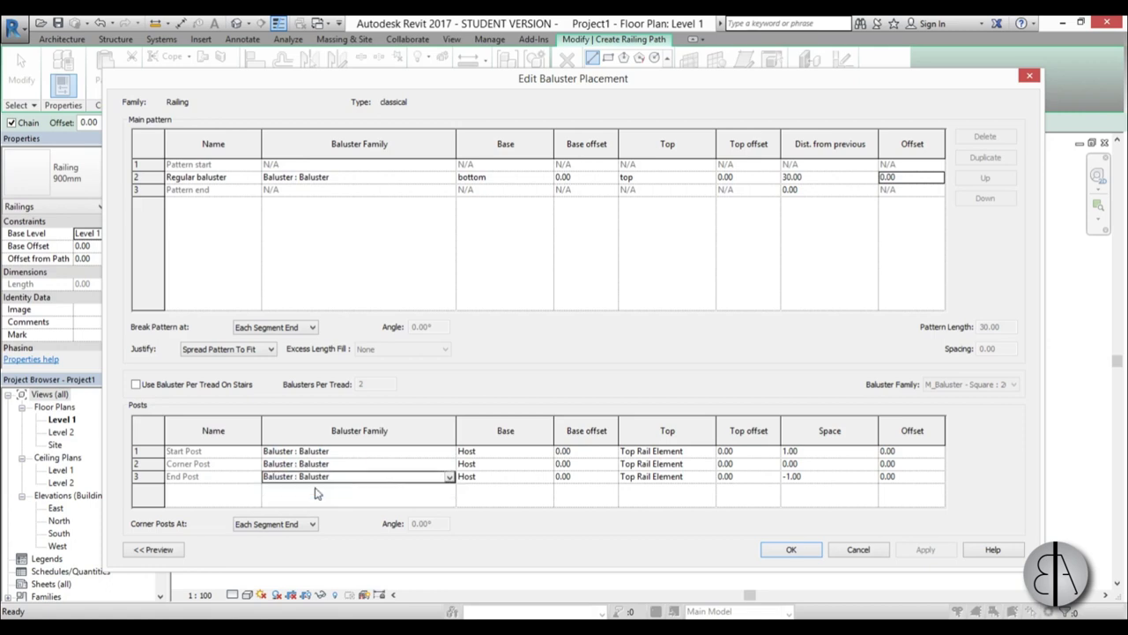
- Set the base of the start, corner and end posts to the bottom rail
left_click(547, 451)
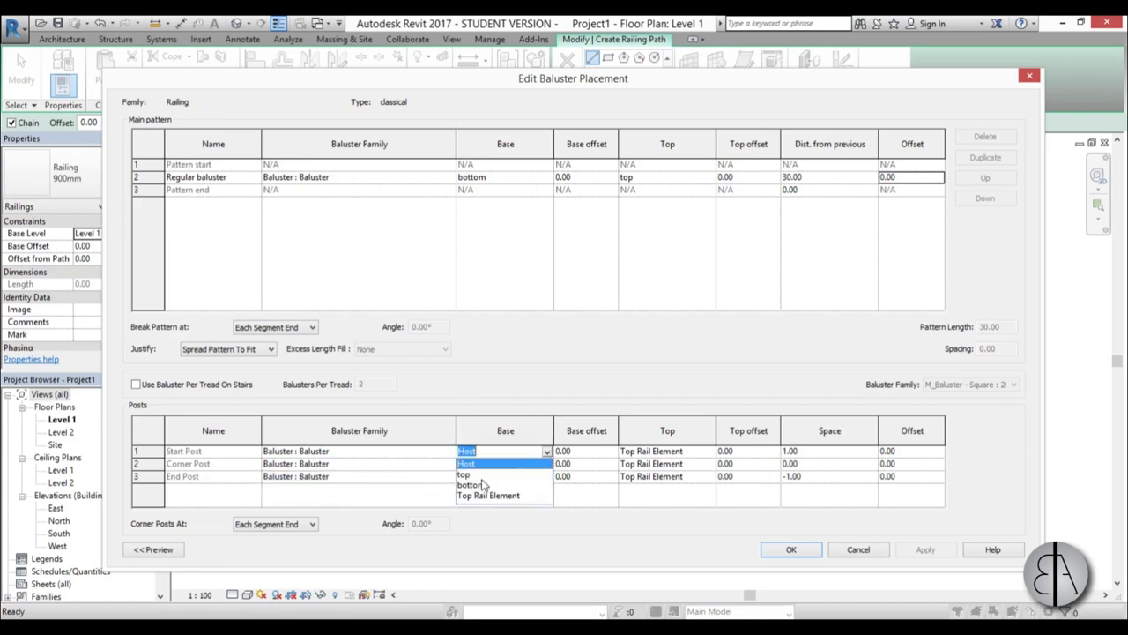
left_click(481, 476)
left_click(548, 465)
left_click(547, 464)
left_click(475, 490)
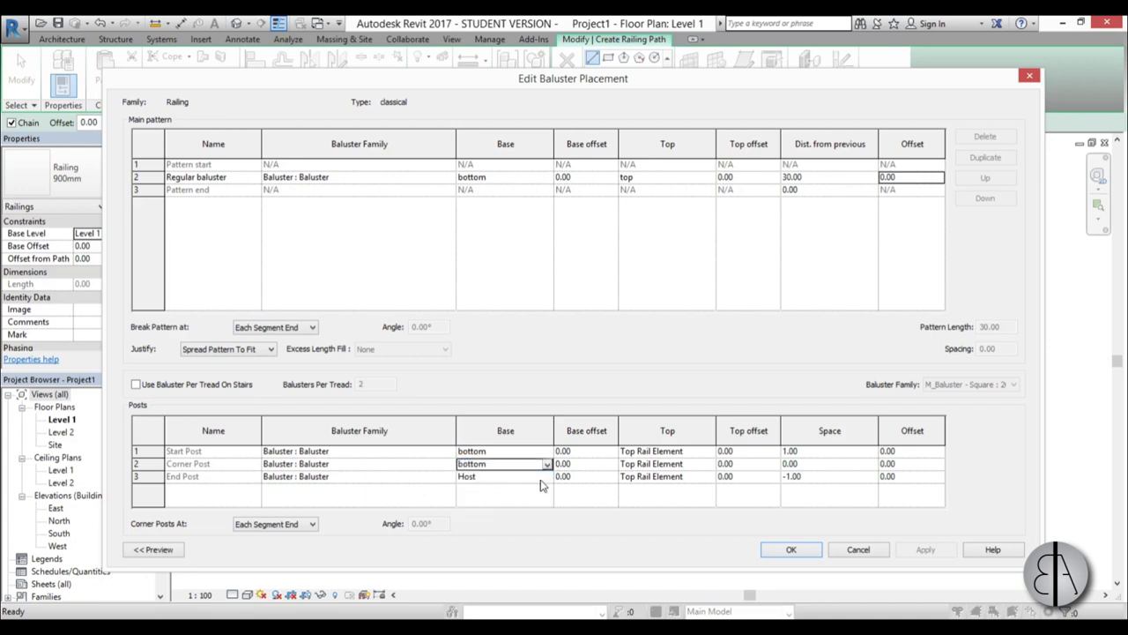
left_click(548, 475)
left_click(547, 475)
left_click(489, 499)
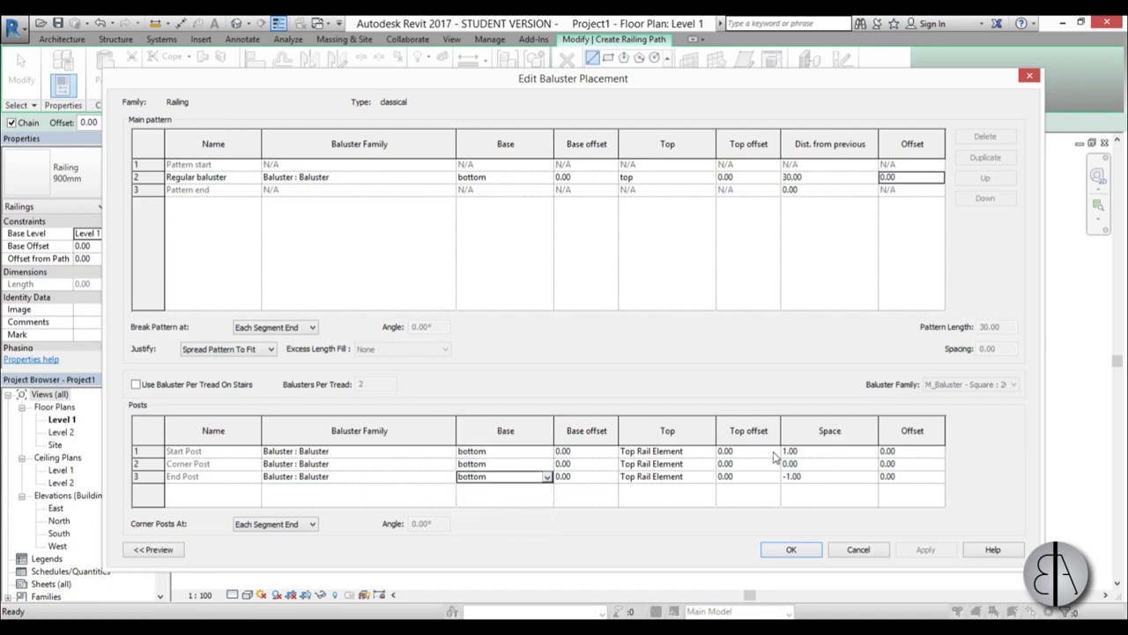
- Set the top of the start, corner and end posts to the top rail and accept the baluster placement
left_click(705, 452)
left_click(709, 451)
left_click(630, 476)
left_click(701, 465)
left_click(709, 464)
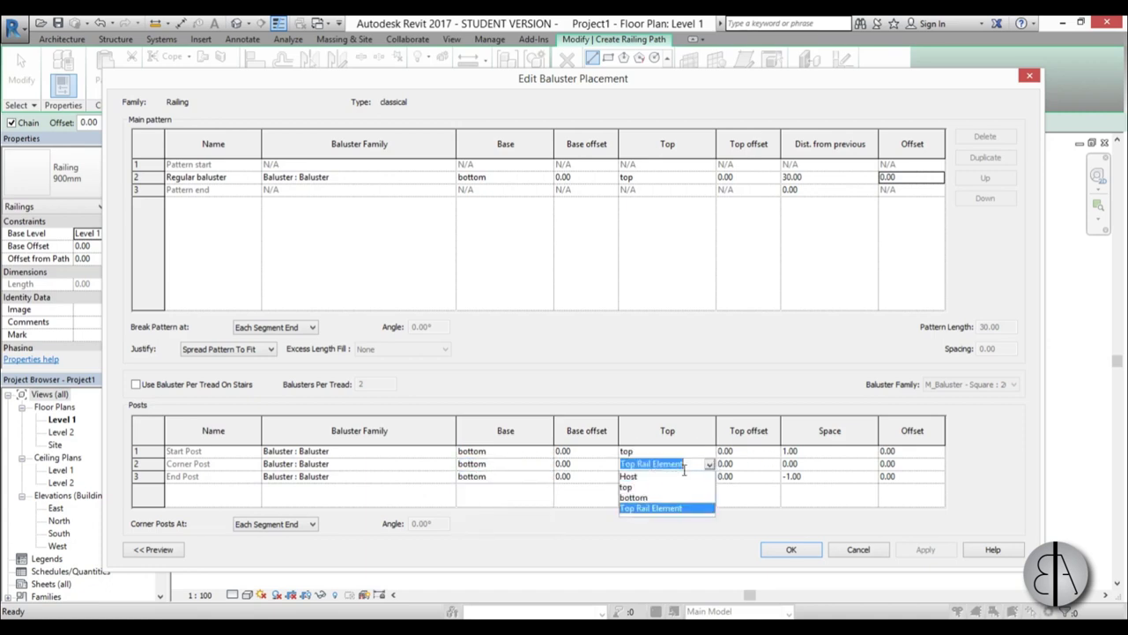
left_click(652, 489)
left_click(706, 477)
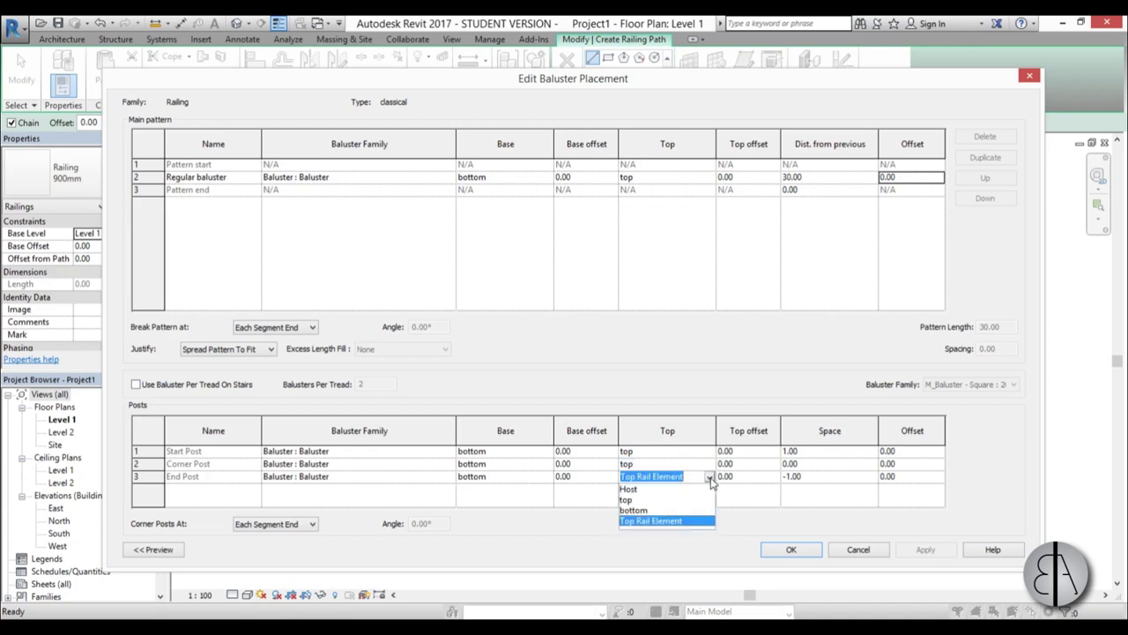
left_click(635, 503)
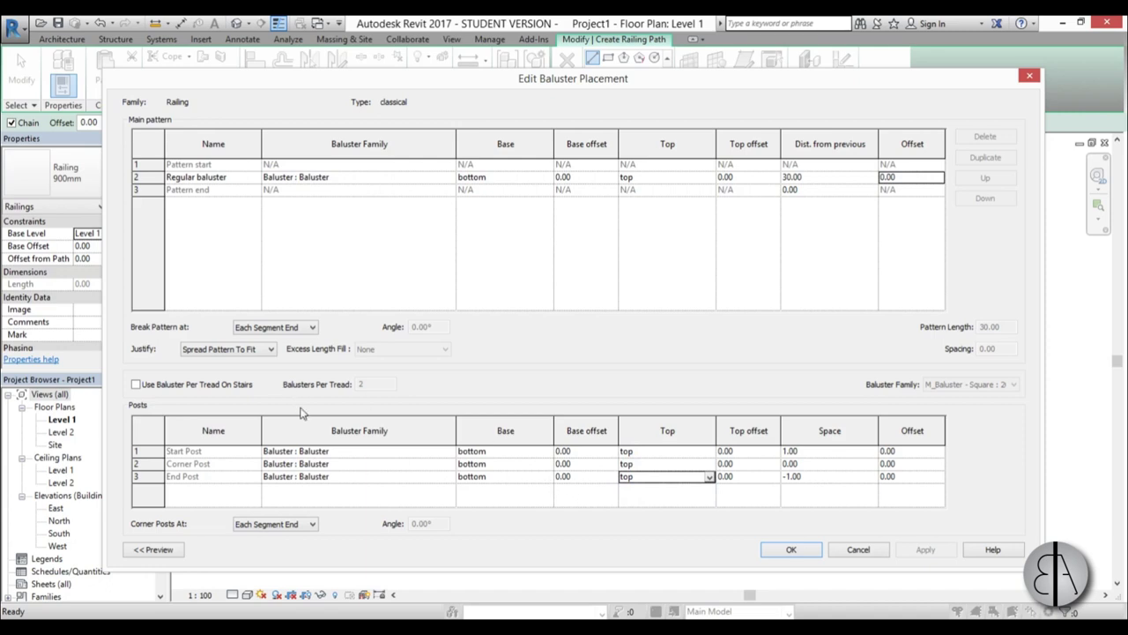
left_click(791, 550)
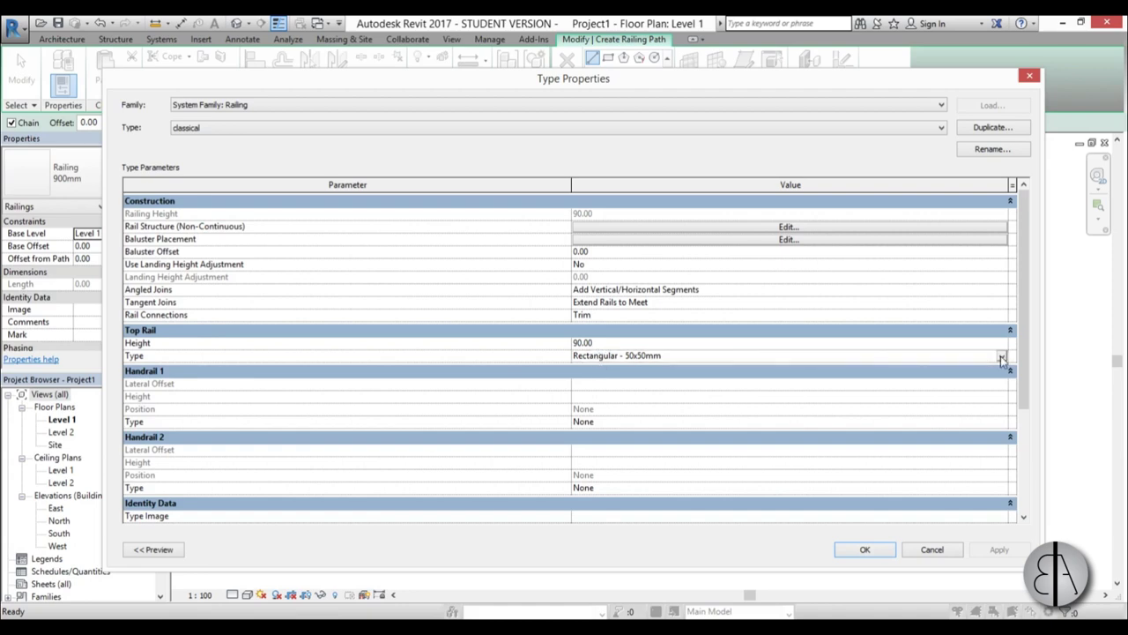
- Set the classical railing's Top Rail type to None and accept the type properties
left_click(1001, 357)
left_click(942, 368)
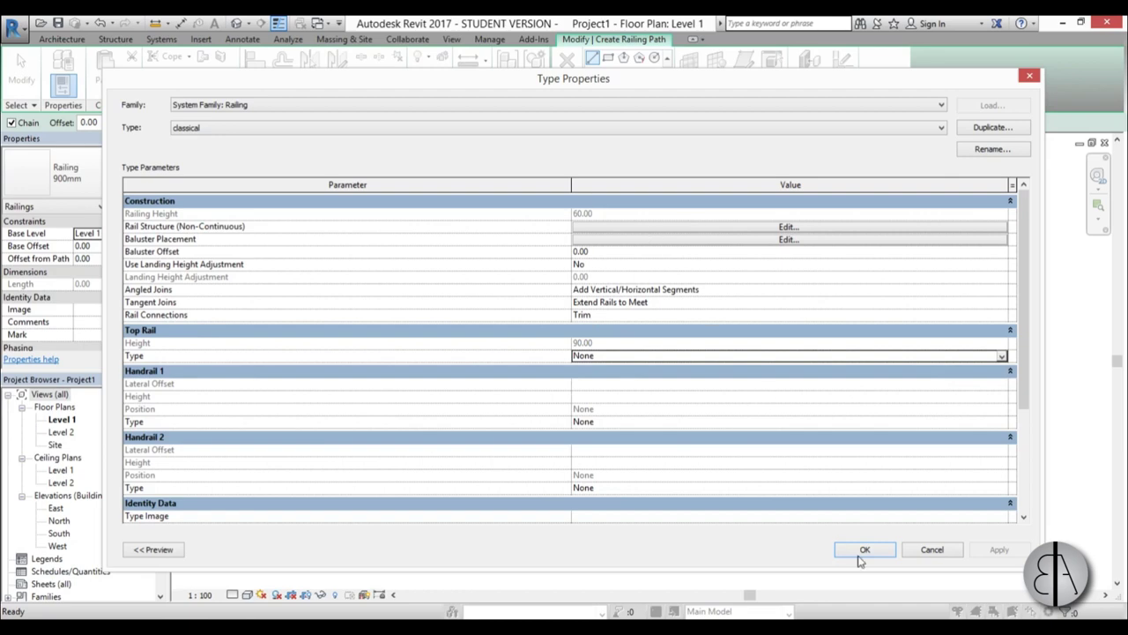
scroll(730, 385, "down", 4)
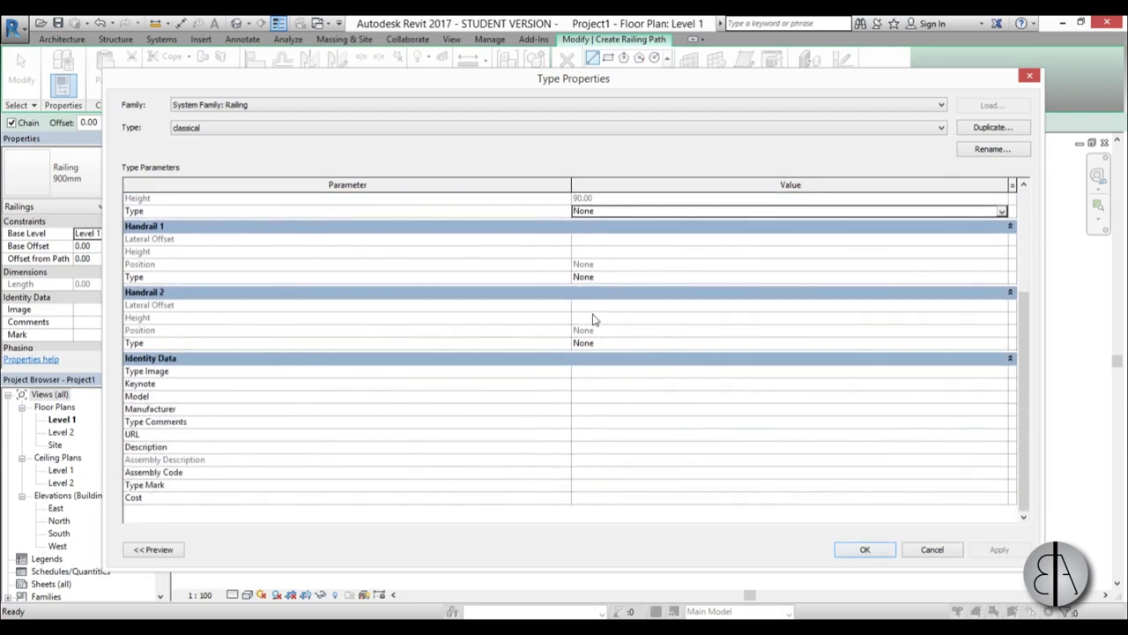
left_click(865, 549)
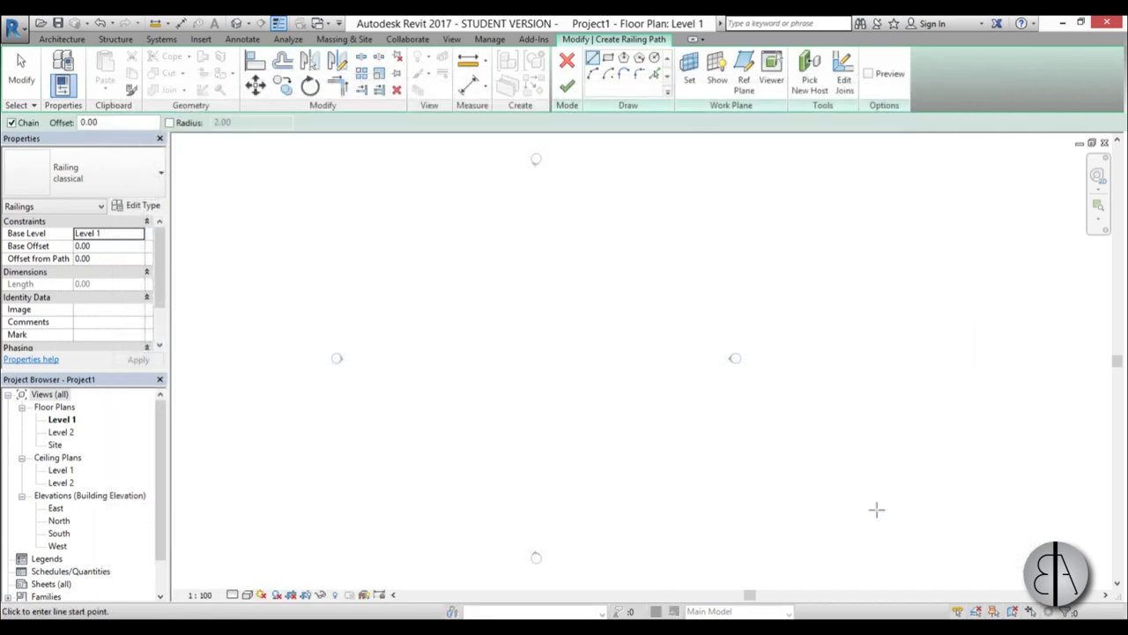
- Sketch a horizontal straight railing path segment 1000 long between the elevation markers
left_click(487, 388)
left_click(564, 387)
scroll(554, 371, "up", 2)
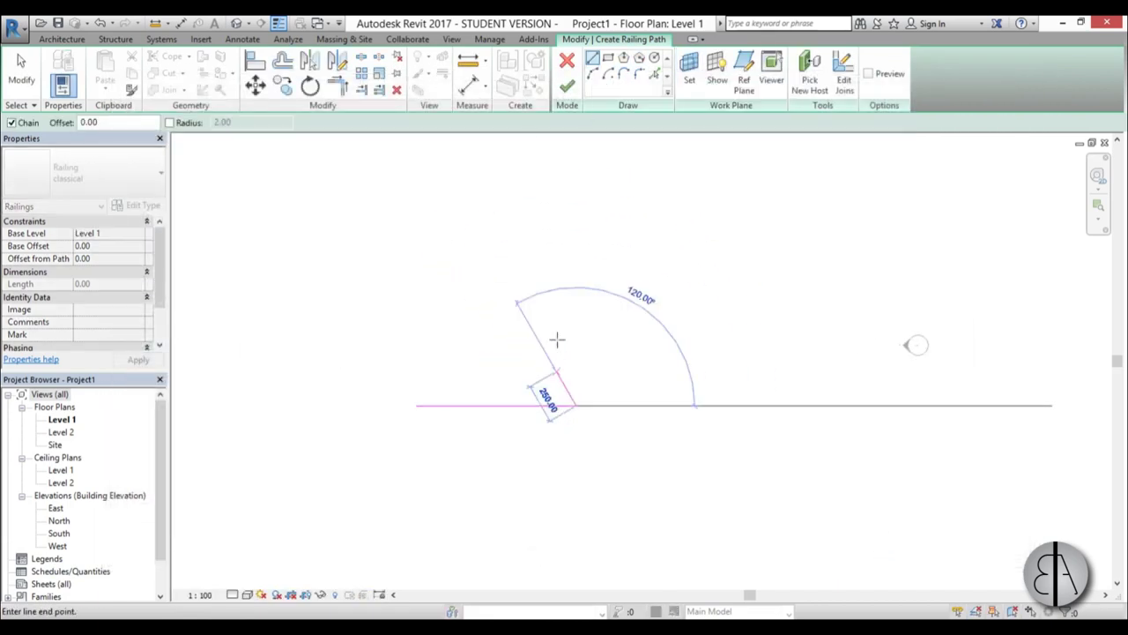
- Continue the path from the line's end with two opposite semicircular arcs forming an S, the upper one about 315 in radius
left_click(592, 74)
left_click(579, 297)
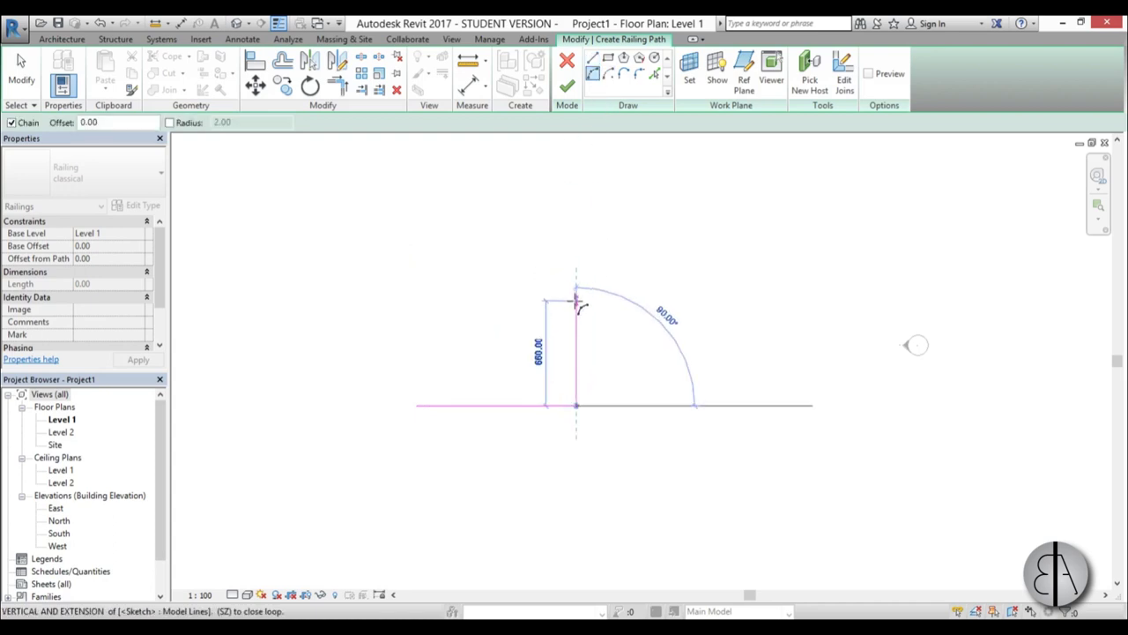
left_click(617, 346)
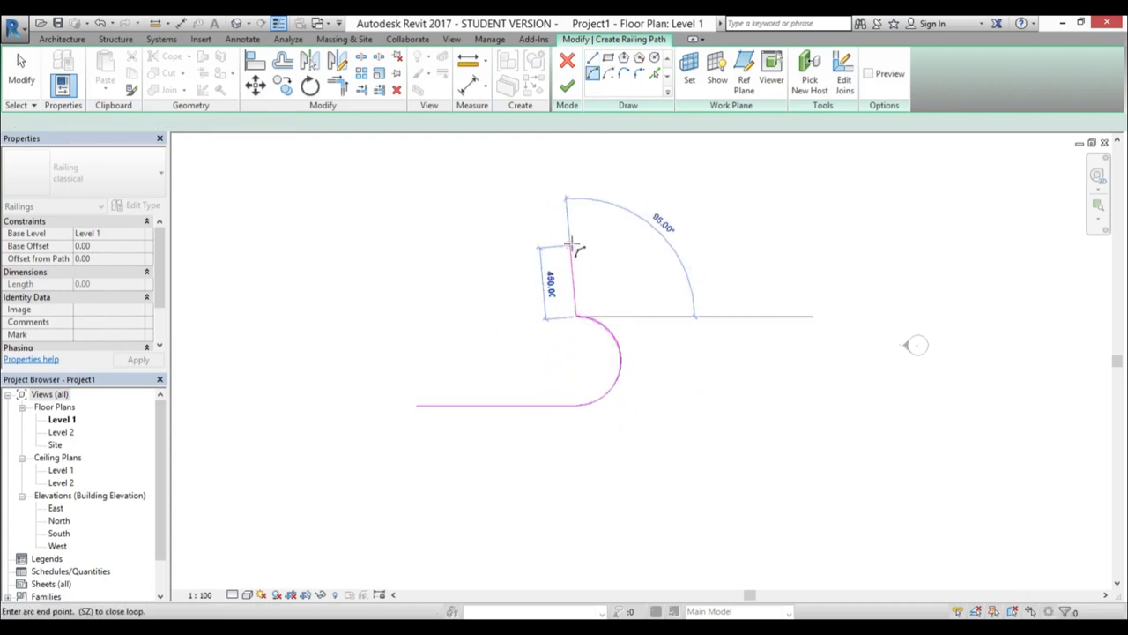
left_click(561, 204)
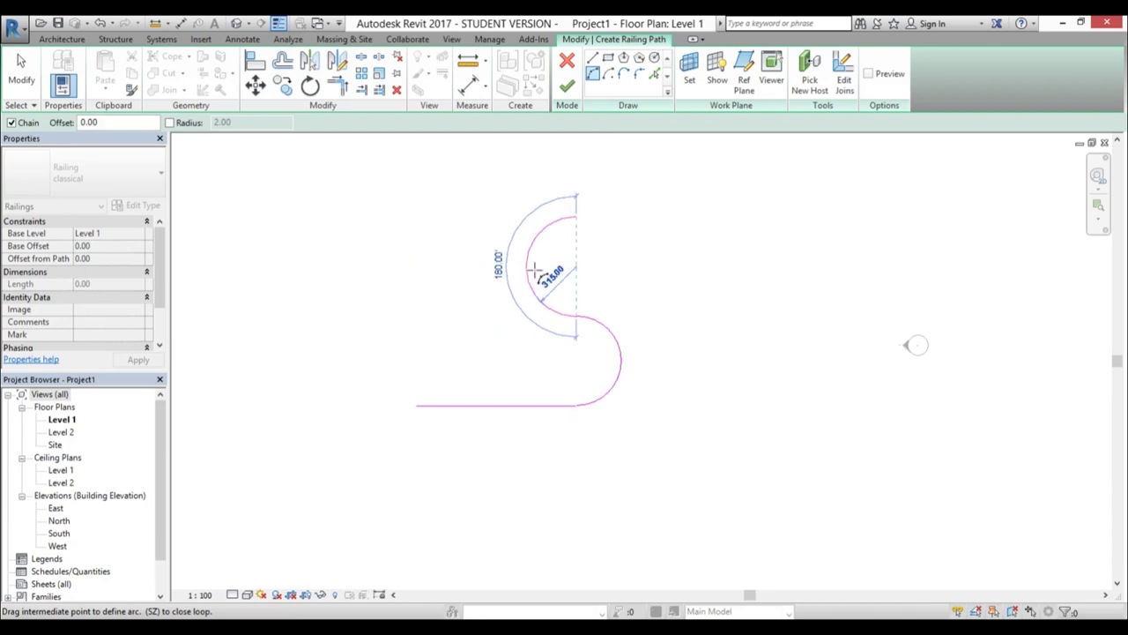
left_click(527, 265)
key("Escape")
key("Escape")
- Delete the straight segment from the railing path, keeping only the two arcs
left_click(496, 405)
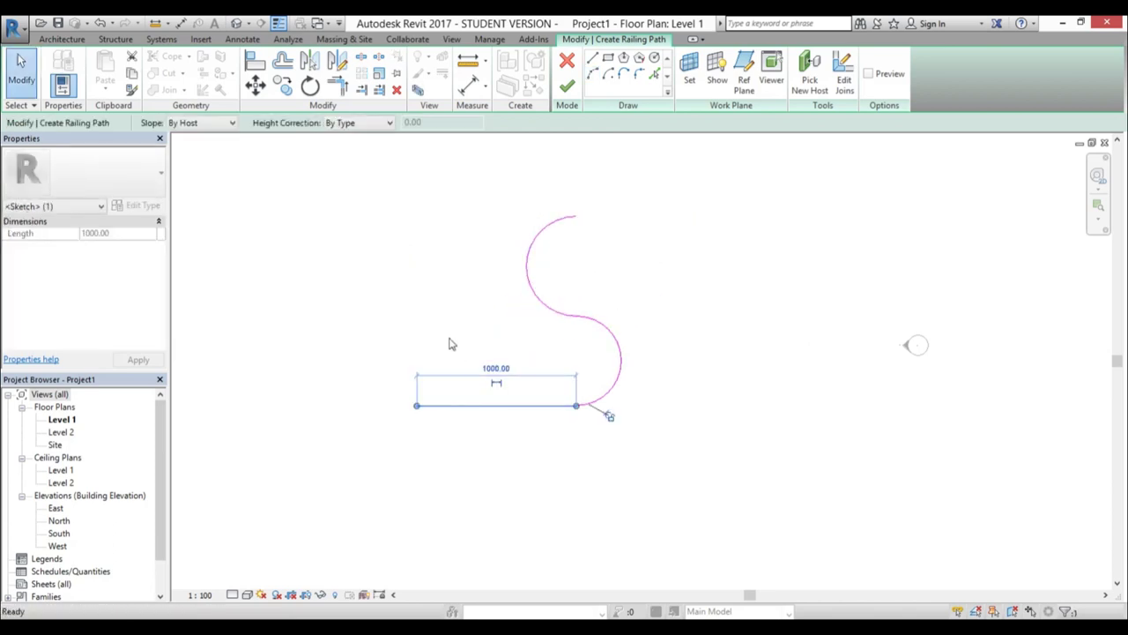
key("Delete")
scroll(570, 273, "up", 2)
key("Escape")
key("Escape")
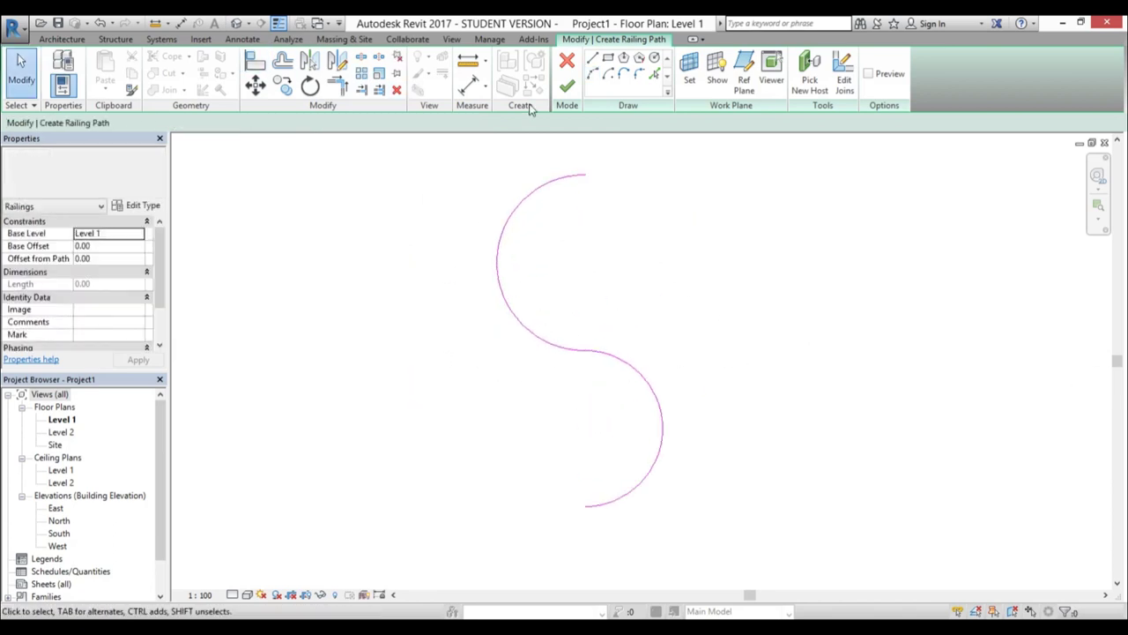
- Switch to the default 3D view and finish the railing path sketch
left_click(236, 24)
middle_click_drag(731, 395, 566, 133, "shift")
left_click(566, 89)
left_click(698, 476)
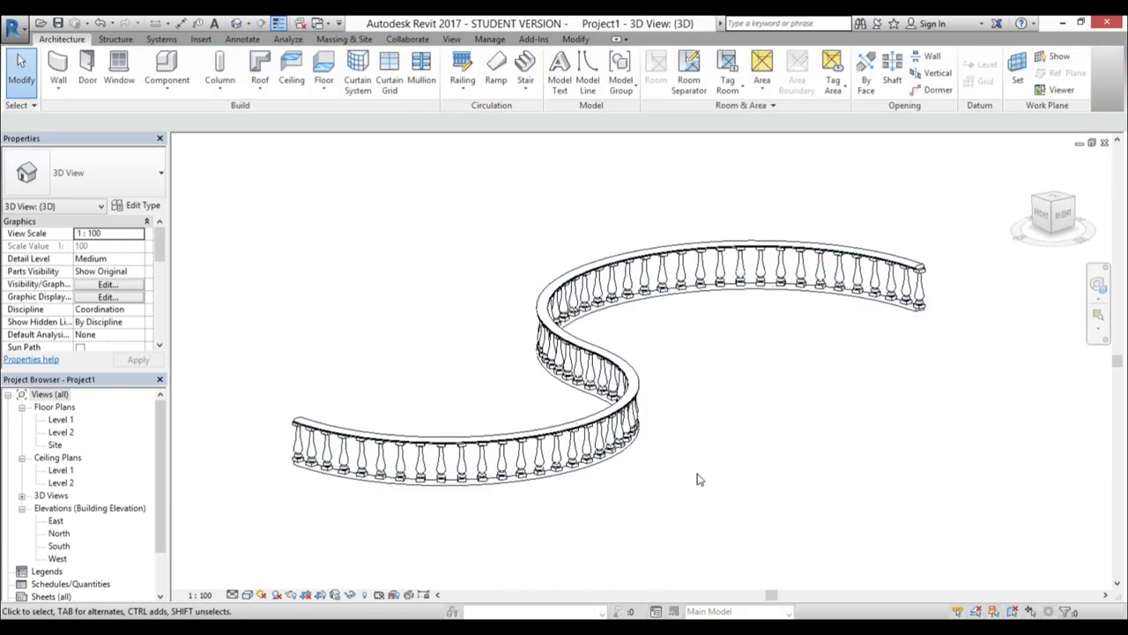
- Set the 3D view's visual style to Realistic
middle_click_drag(697, 476, 638, 506, "shift")
scroll(670, 475, "up", 3)
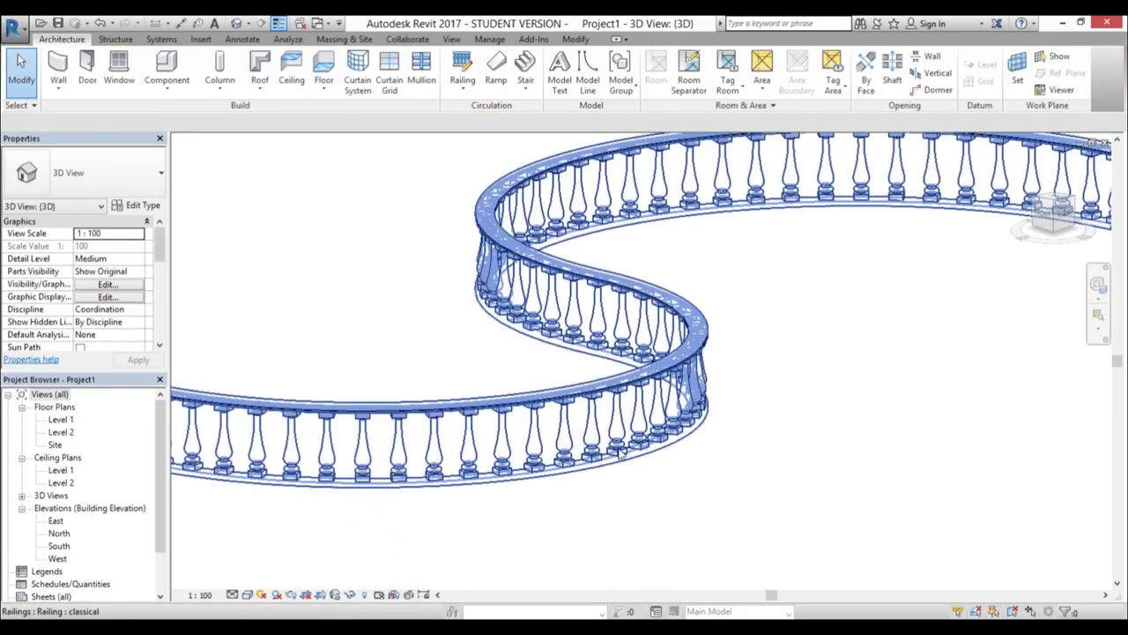
left_click(248, 595)
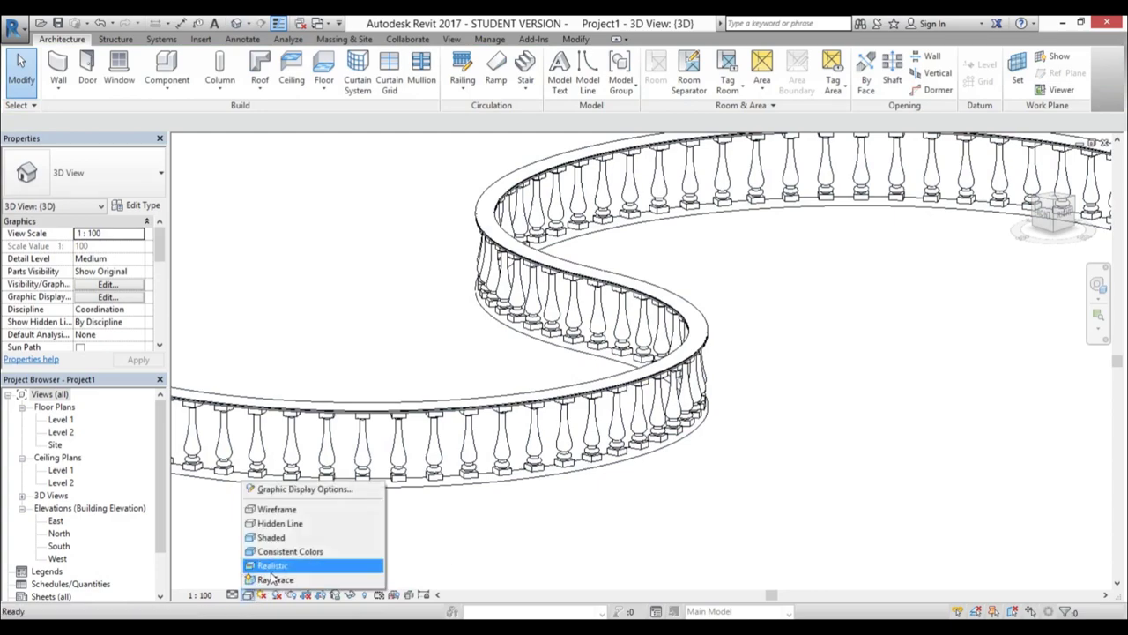
left_click(273, 564)
- Examine the railing's material and the joints between the balusters and the top and bottom rails up close
scroll(685, 456, "down", 2)
middle_click_drag(643, 453, 670, 526, "shift")
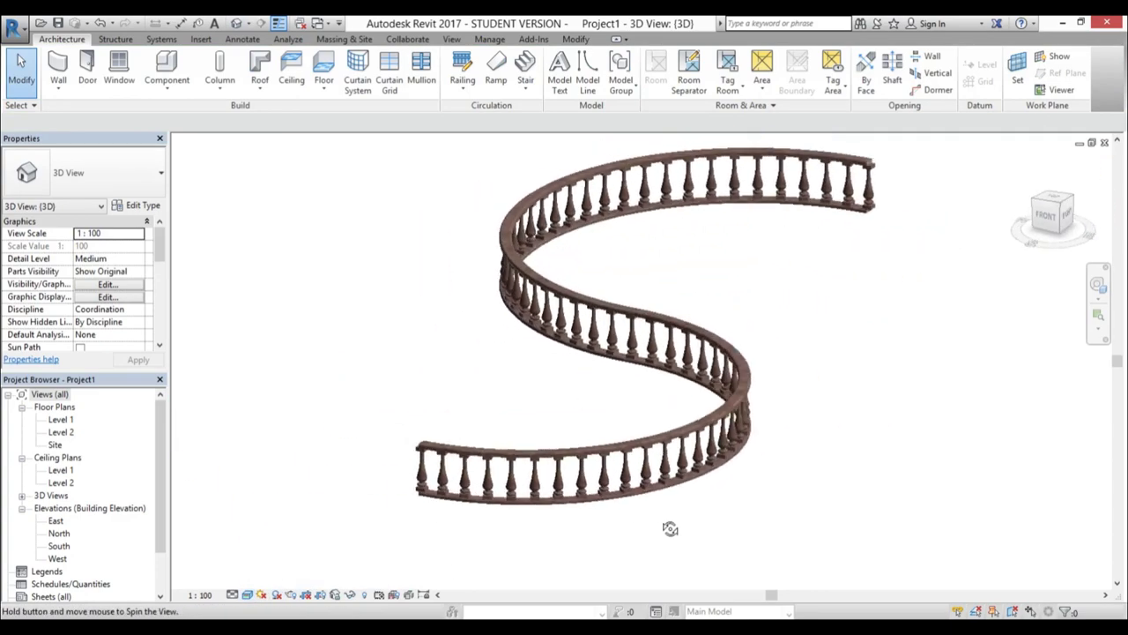
scroll(665, 528, "up", 3)
scroll(653, 538, "up", 6)
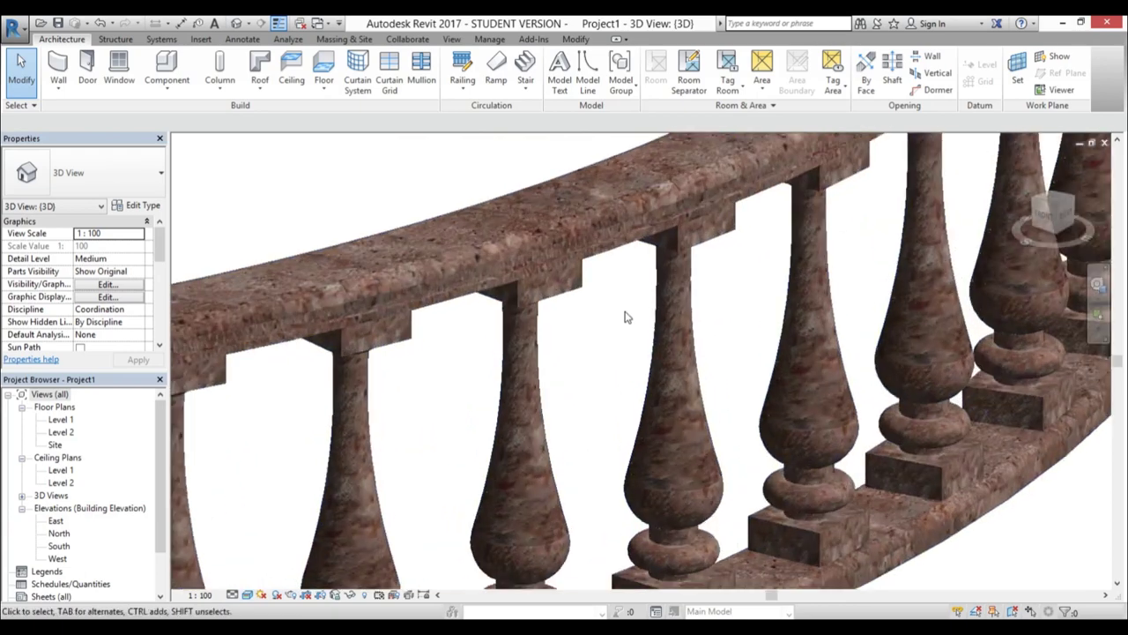
scroll(610, 424, "down", 3)
scroll(572, 451, "up", 5)
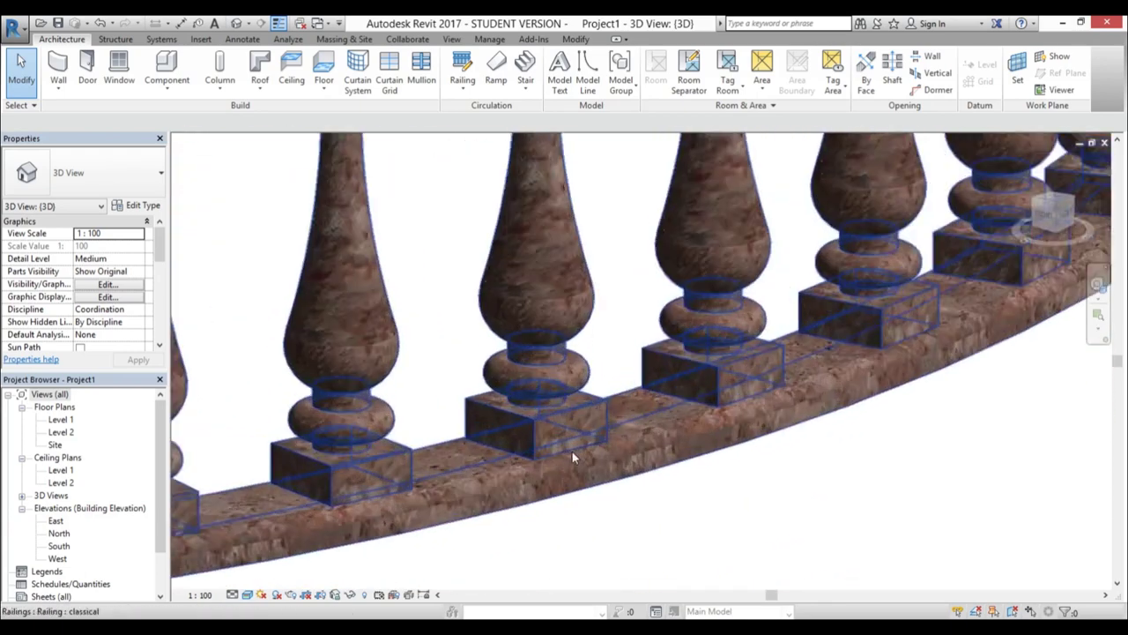
scroll(494, 472, "down", 5)
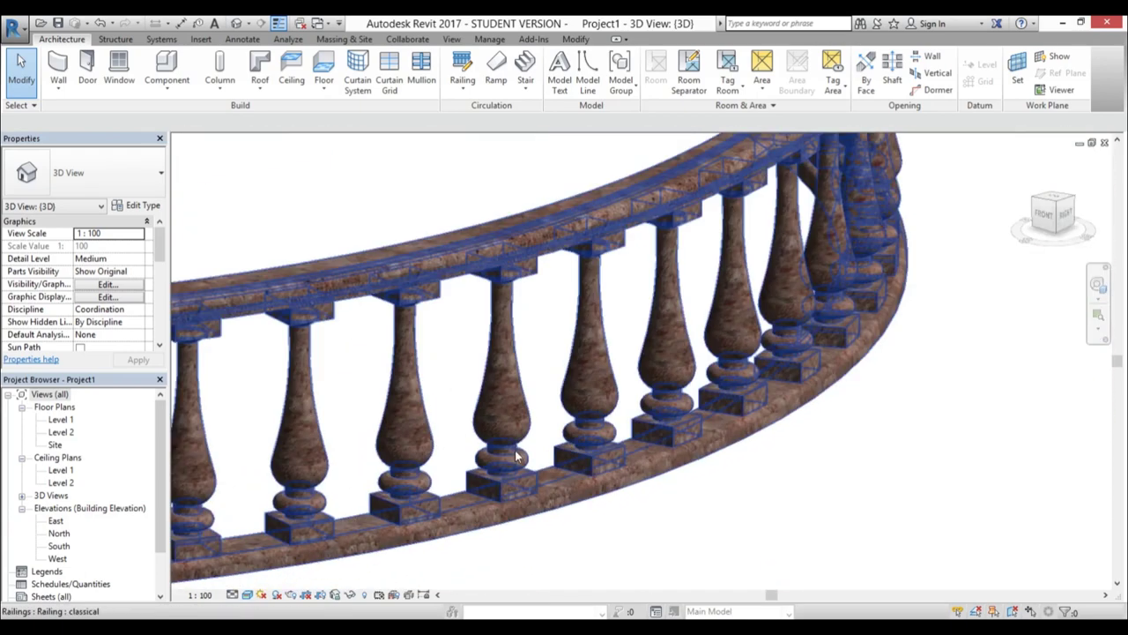
- Turn on shadows in the 3D view and frame the whole S-shaped railing
left_click(275, 596)
scroll(488, 353, "down", 3)
middle_click_drag(540, 416, 507, 424, "shift")
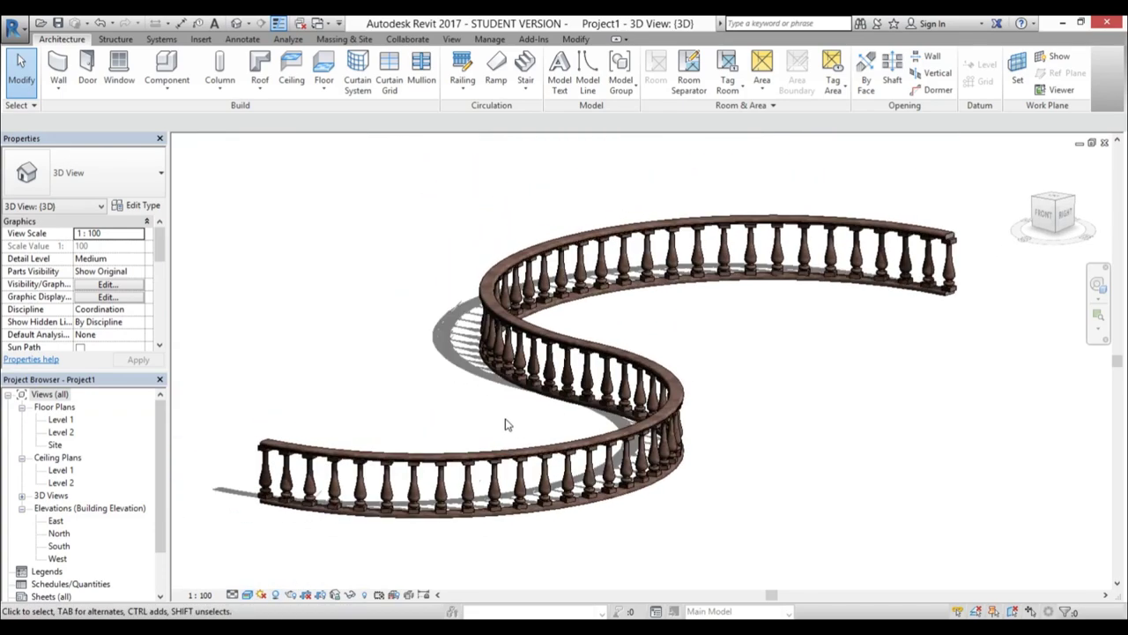